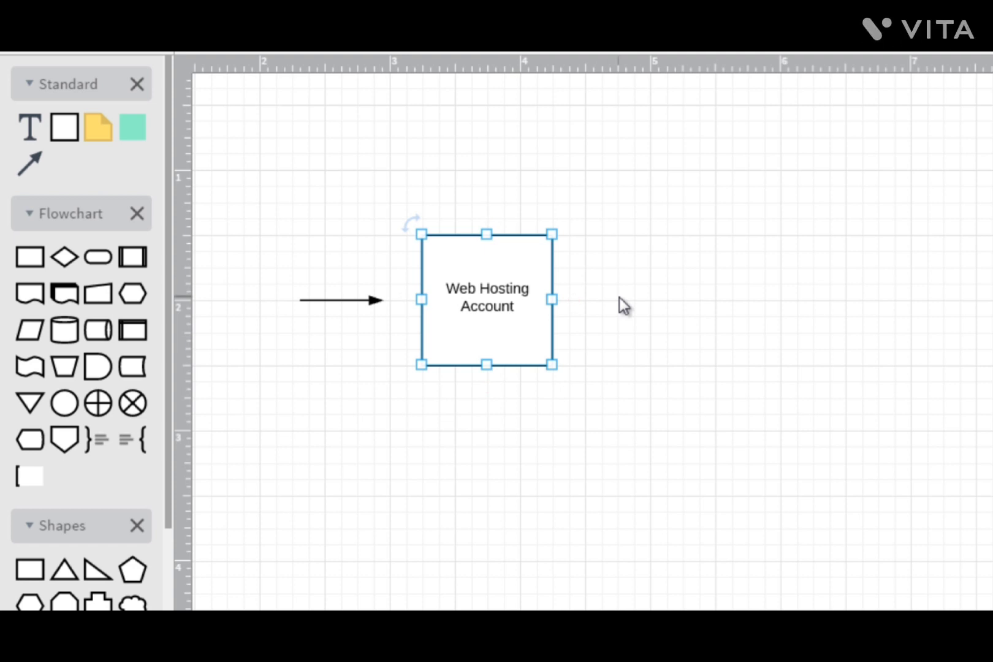
Step: Add a new square block to the right of the Web Hosting Account block, aligned with it
click(665, 267)
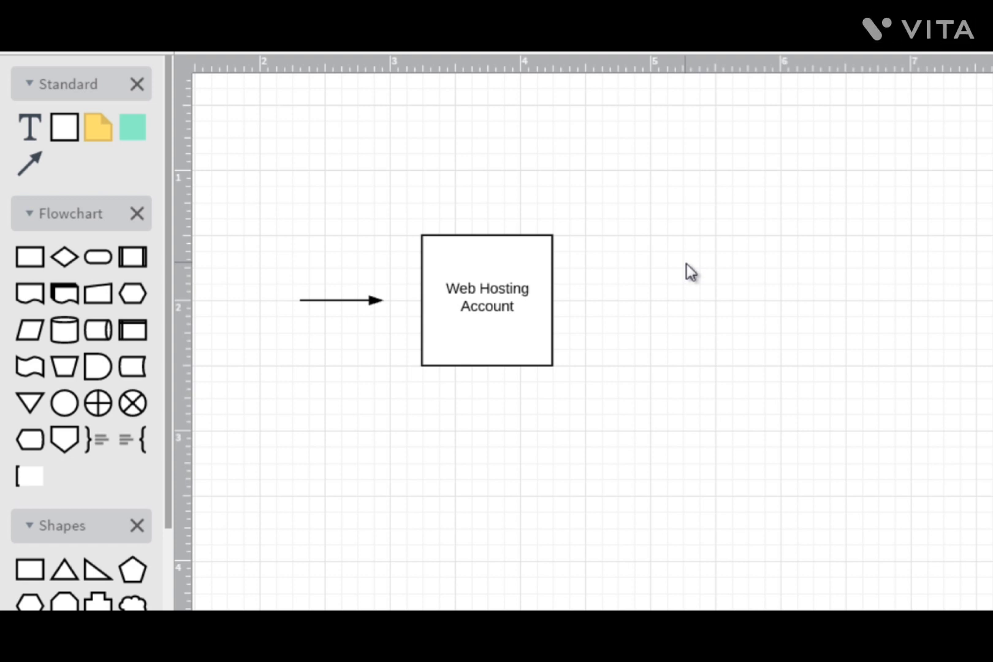
drag(57, 129, 732, 295)
double_click(731, 297)
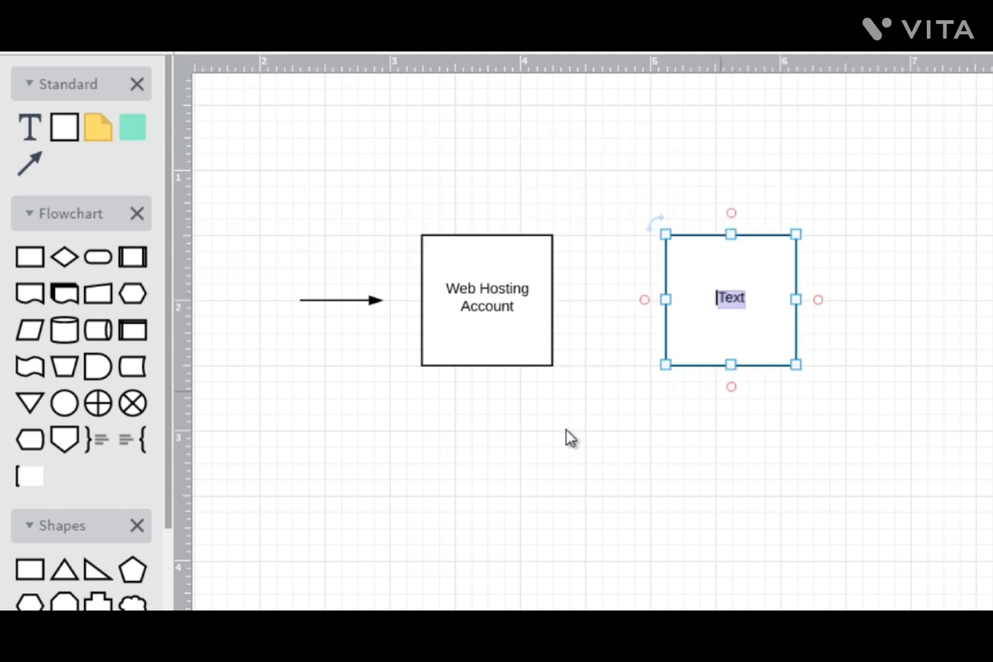
click(511, 311)
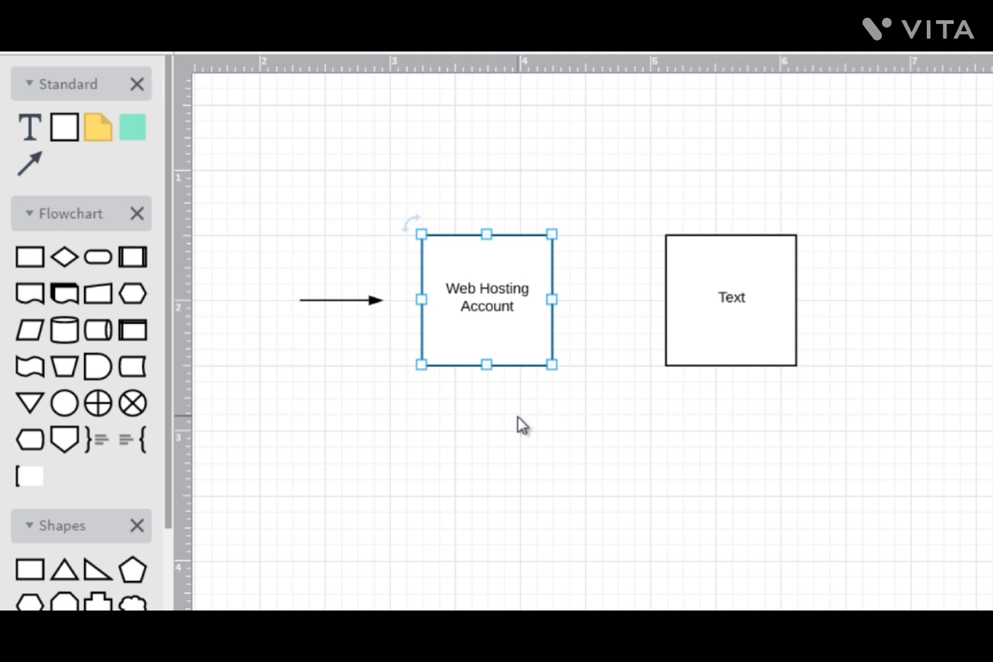
click(518, 421)
click(733, 302)
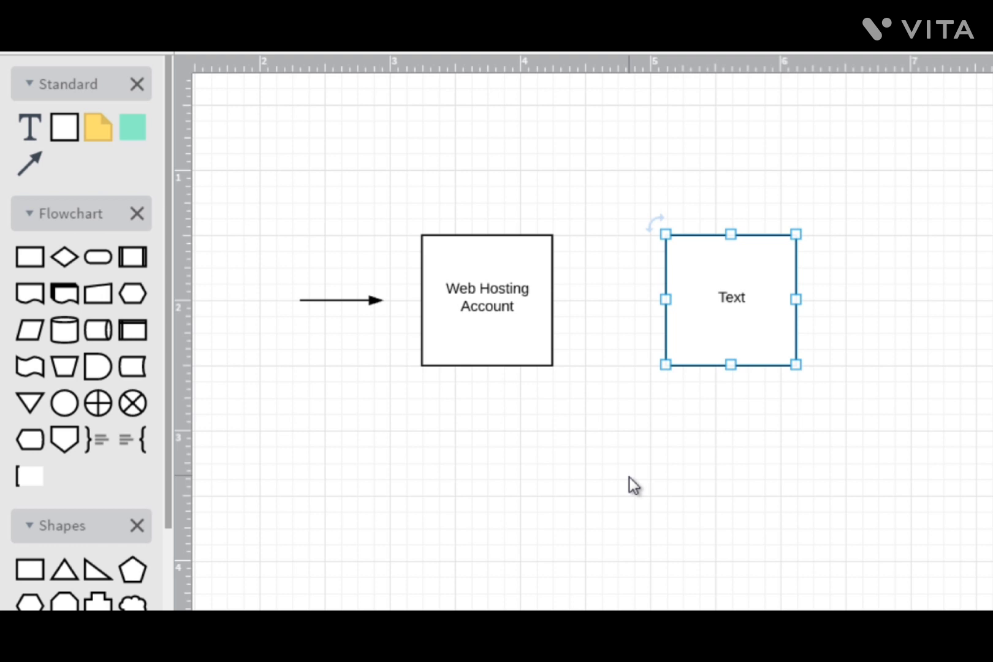
click(496, 296)
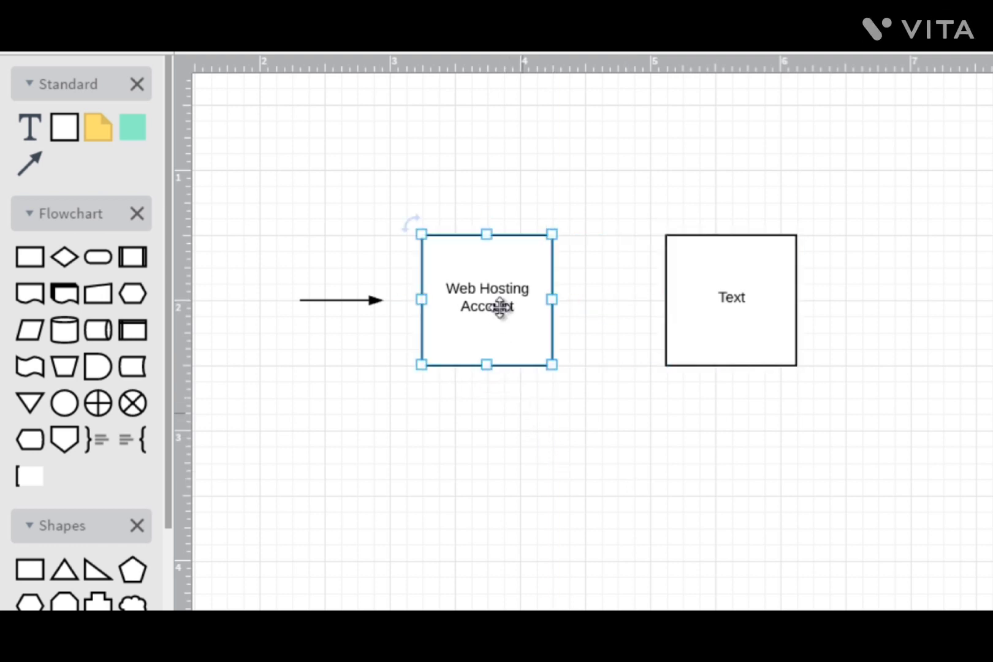
mouse_move(505, 283)
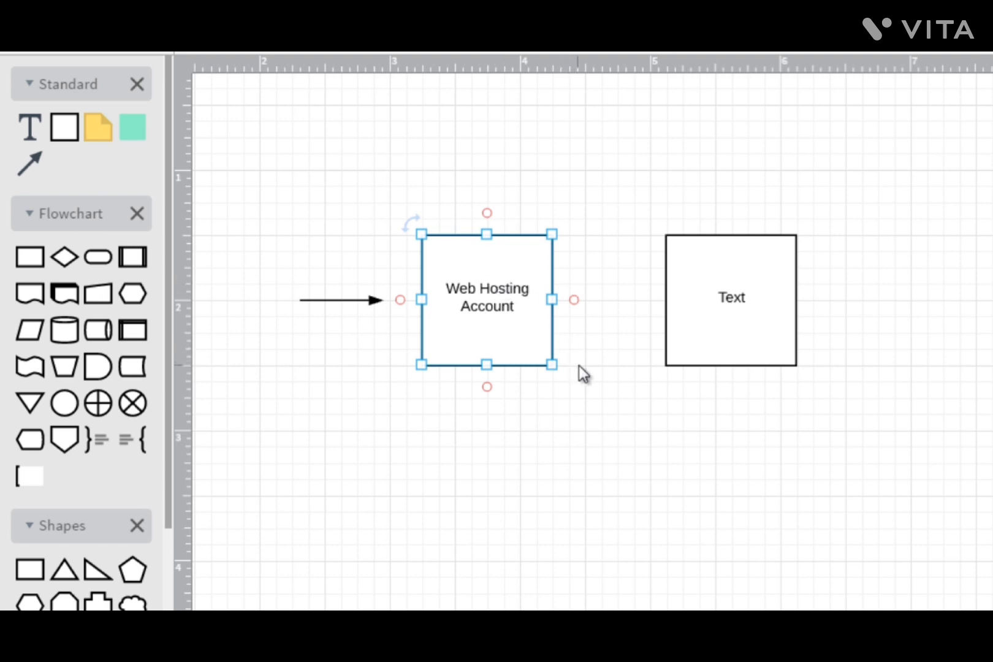
click(599, 406)
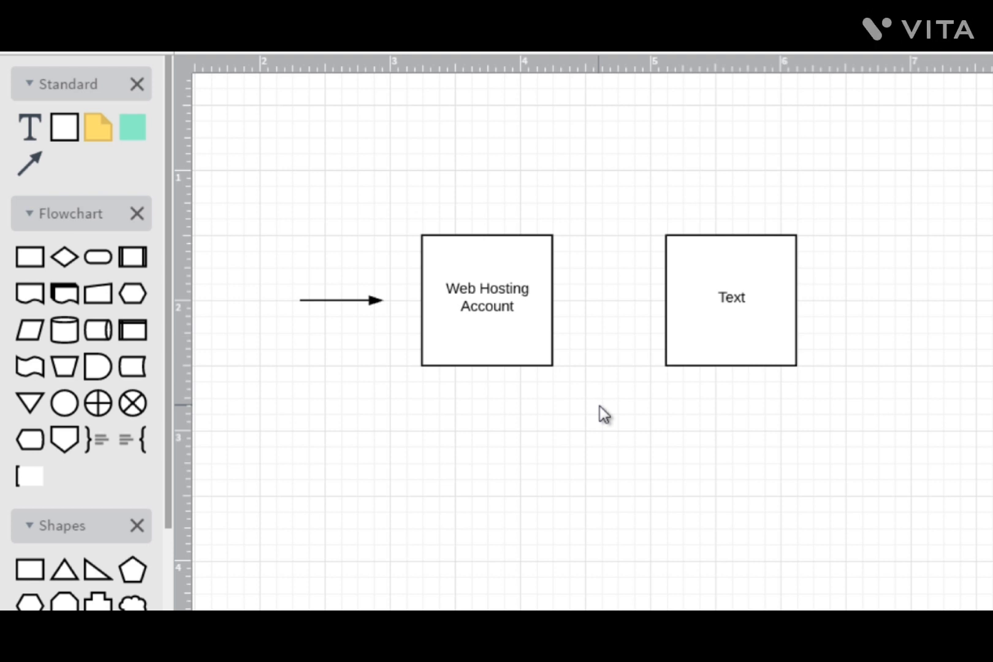
click(518, 324)
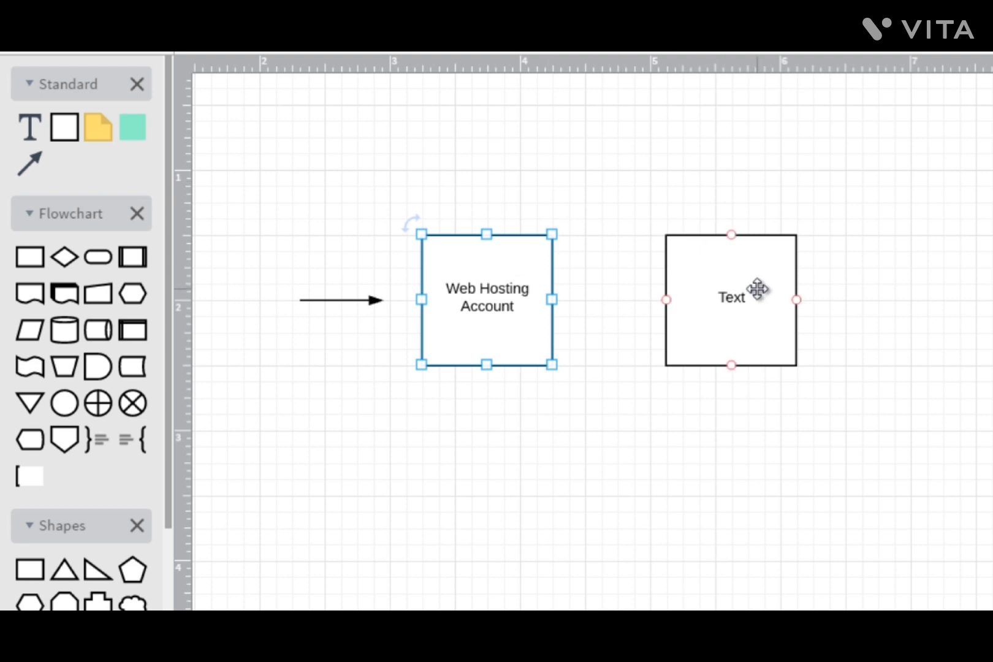
Step: Move the new block slightly closer to the Web Hosting Account block and label it "Images, Videos, Audio, Big Files."
drag(758, 288, 684, 299)
click(487, 293)
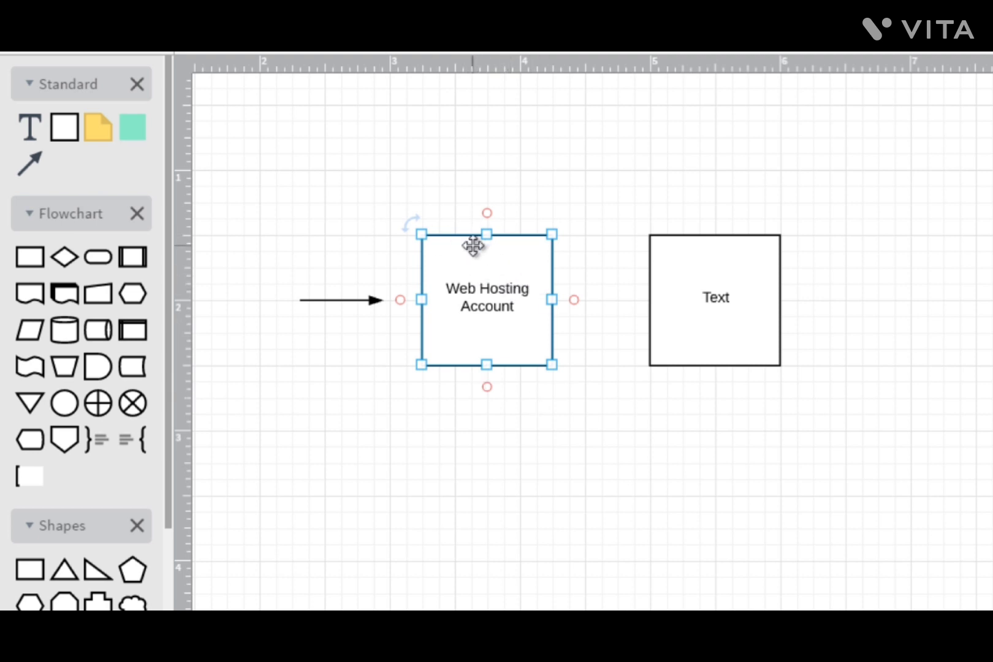
click(711, 288)
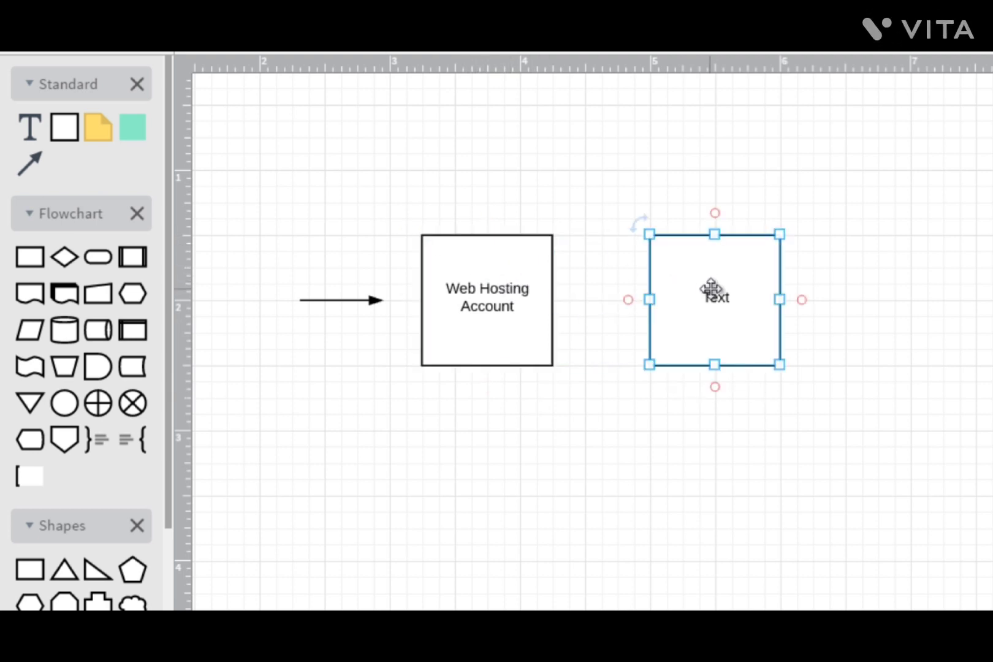
double_click(712, 288)
text(Images, Videos, Audio,)
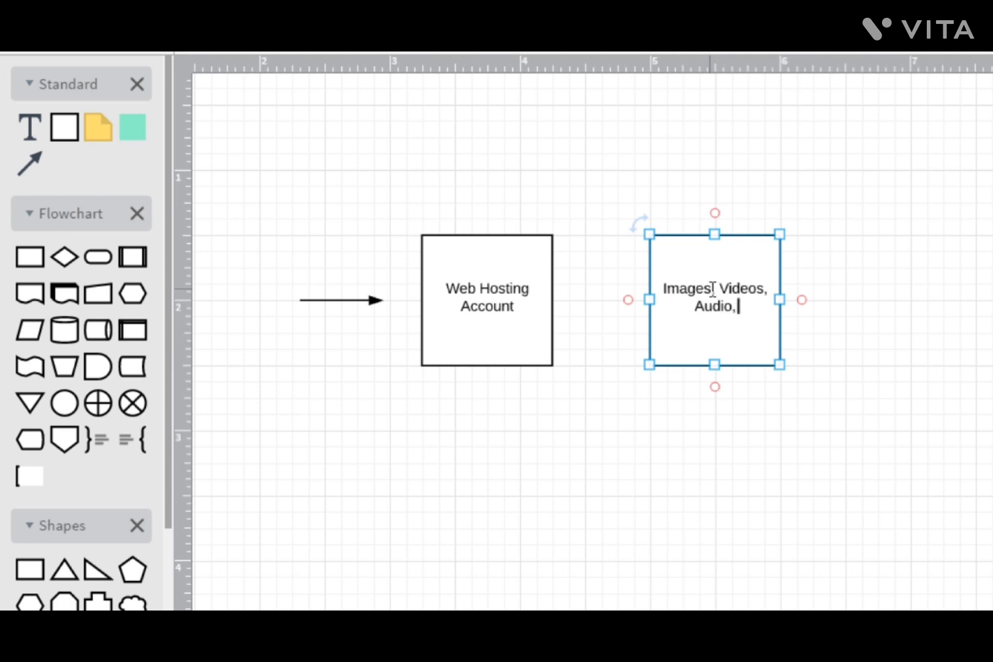
text( Big Files,)
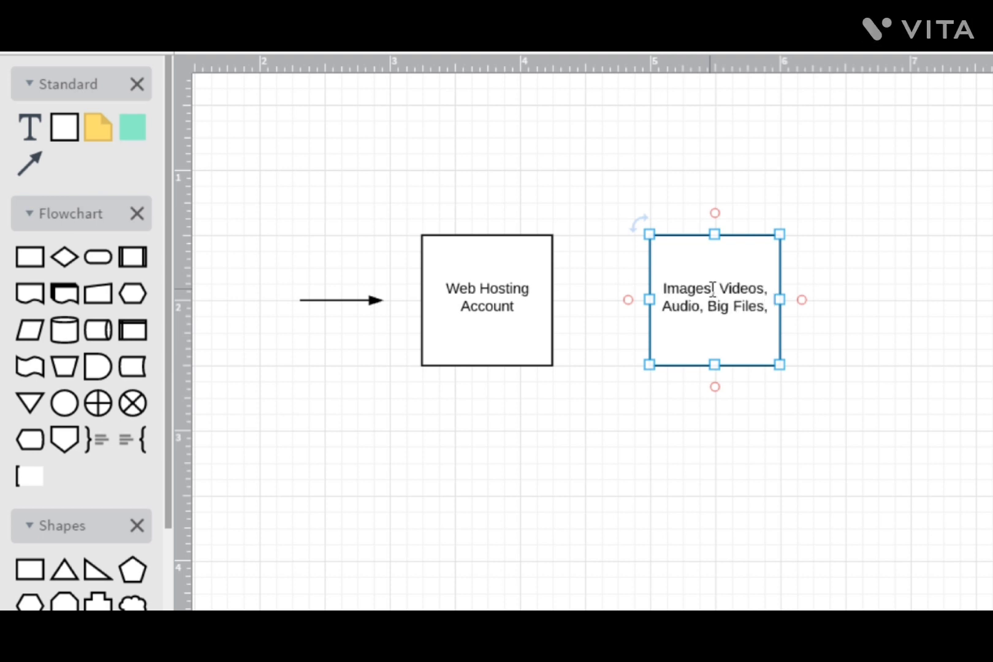
key(BackSpace)
text(..)
click(947, 217)
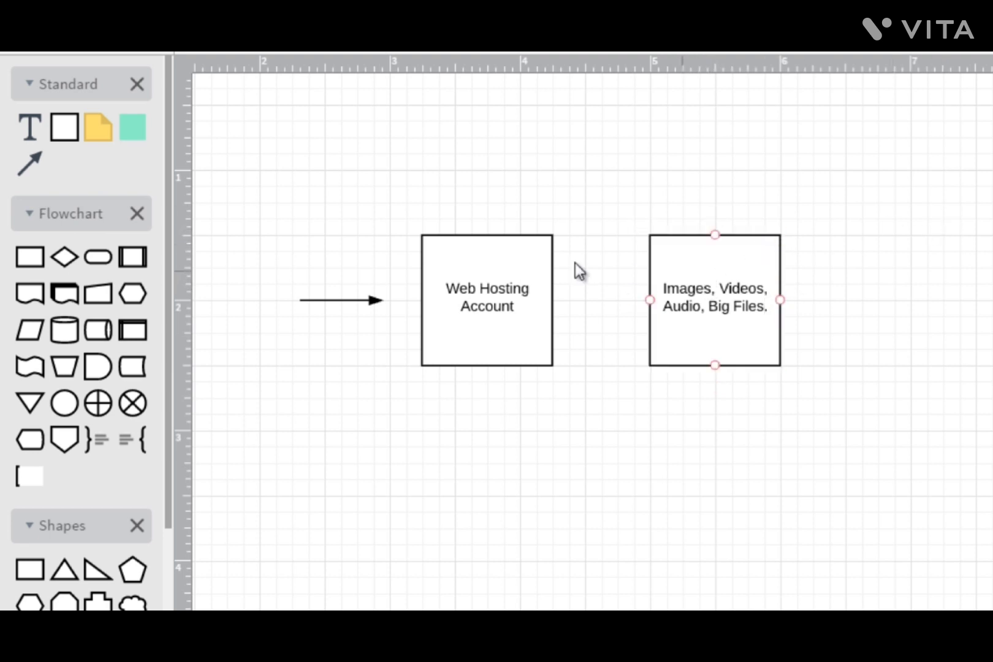
Step: Insert "Amazon S3" as a heading line before the file types in the block's label
click(714, 282)
double_click(675, 287)
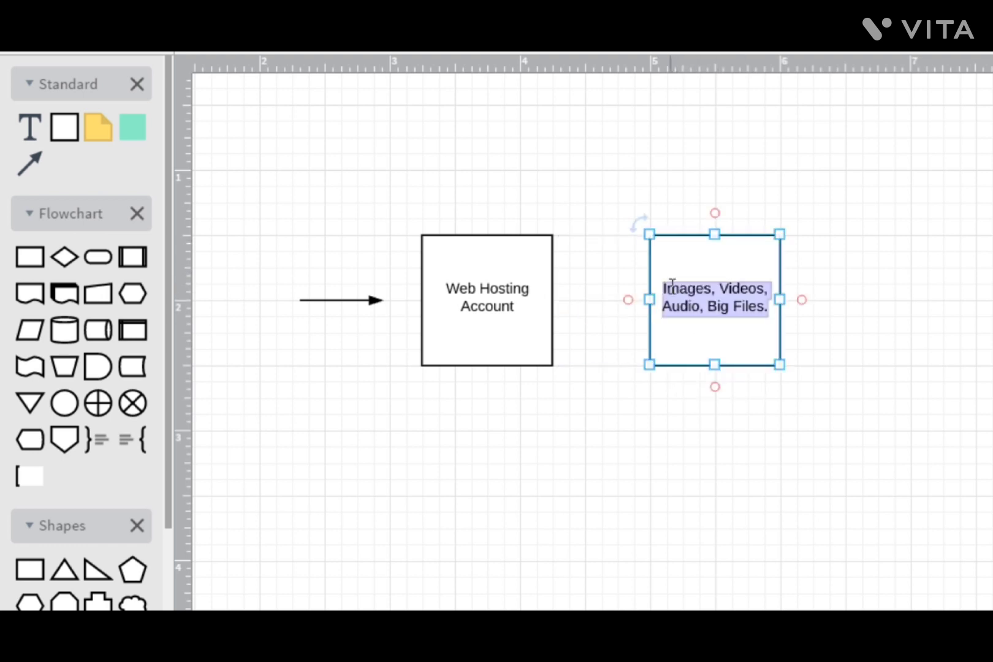
click(666, 288)
text(Anazon S3)
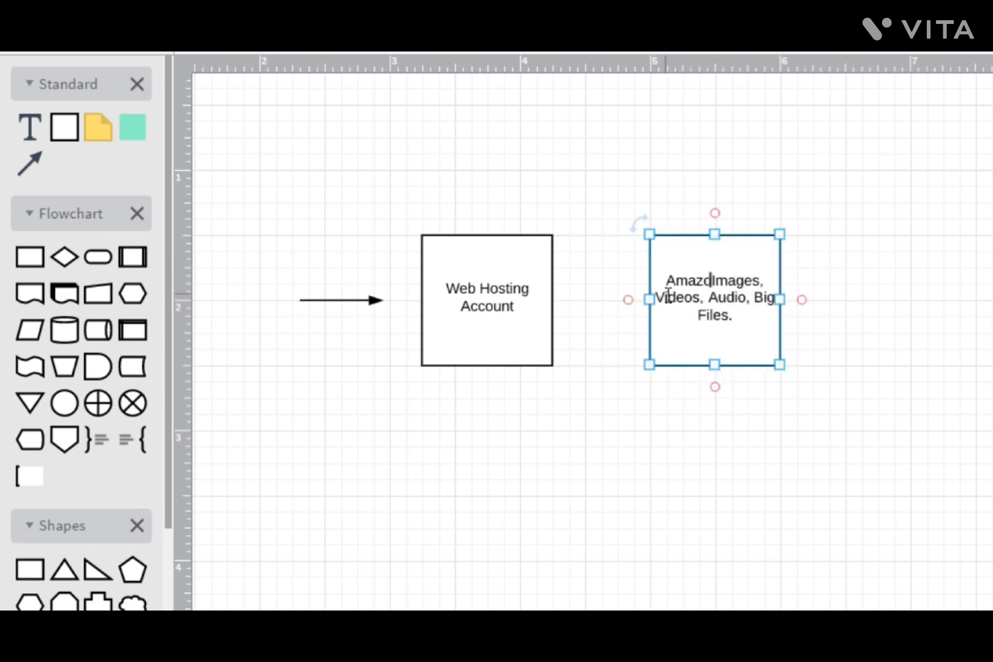
click(631, 397)
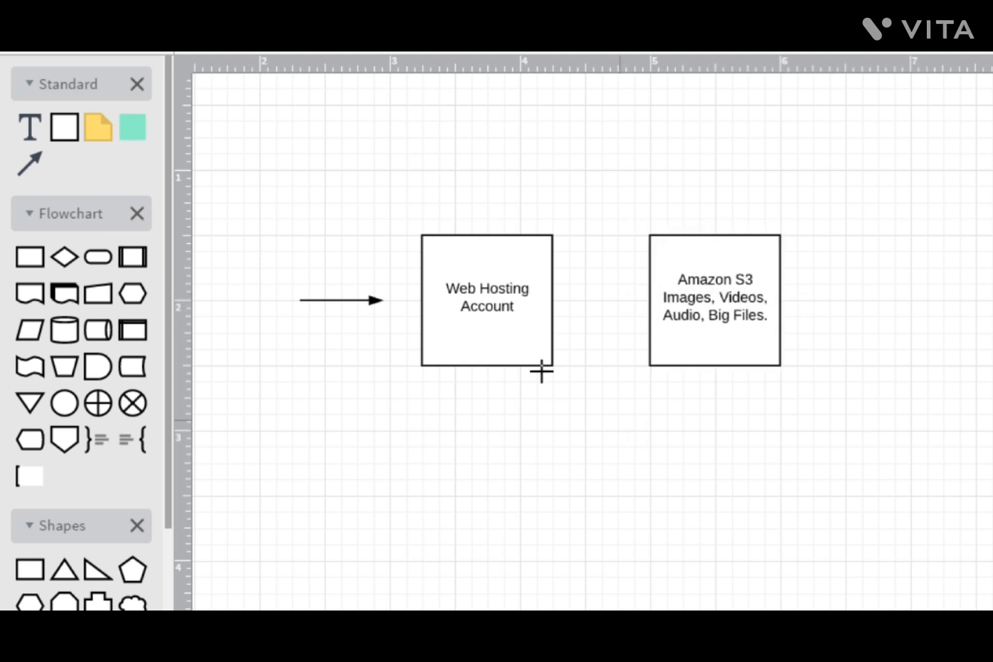
click(507, 317)
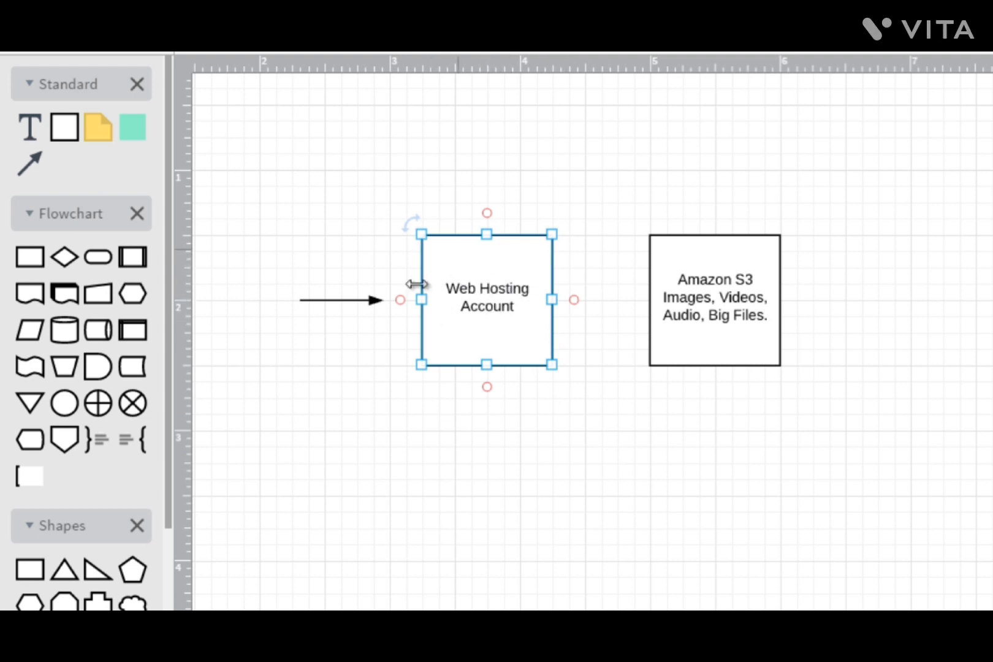
click(521, 158)
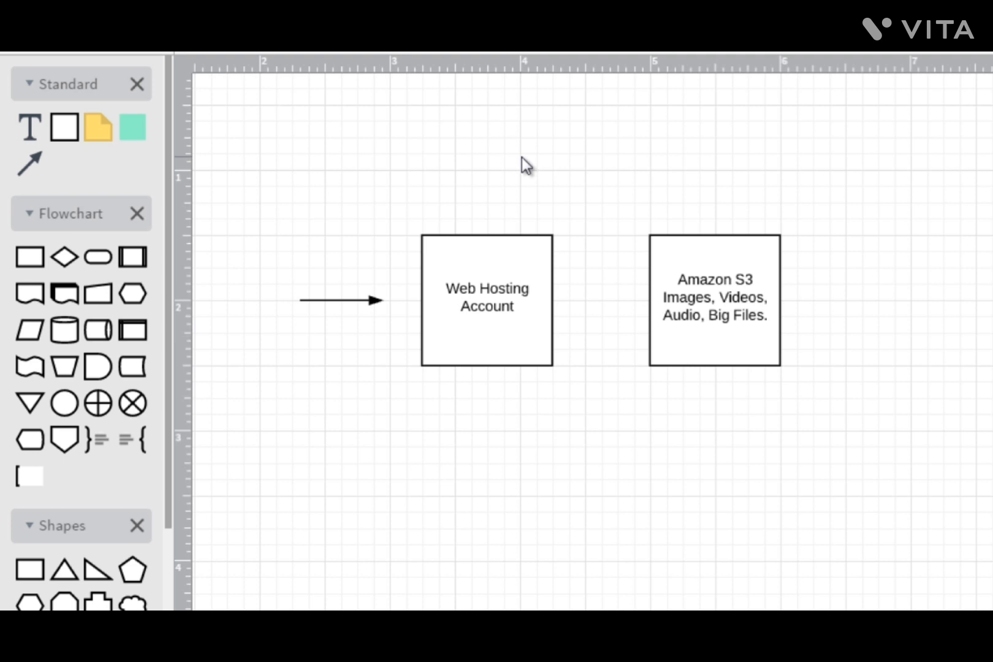
click(508, 271)
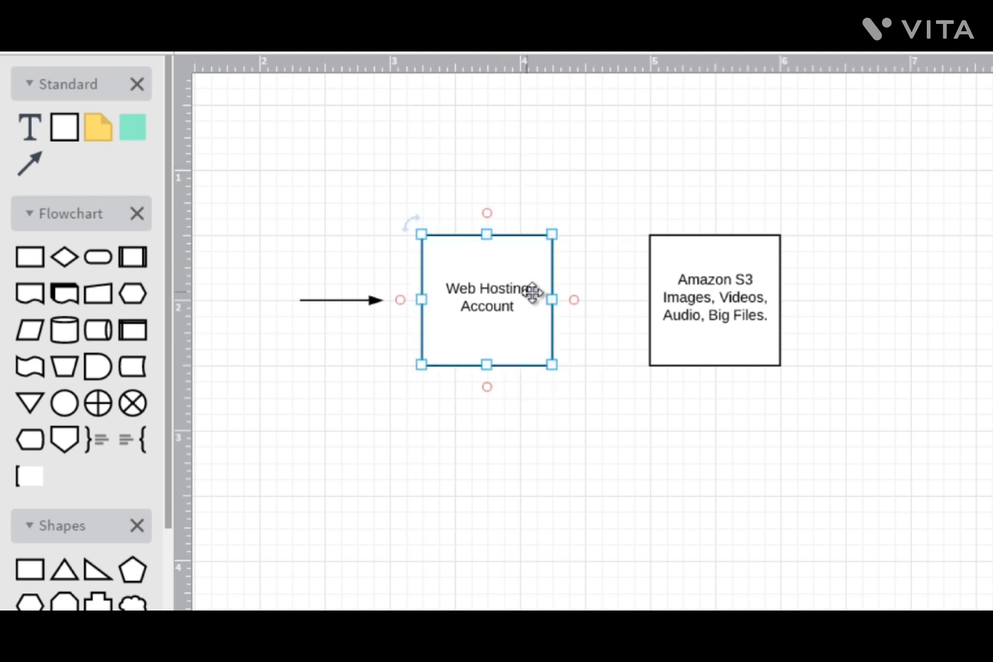
click(575, 231)
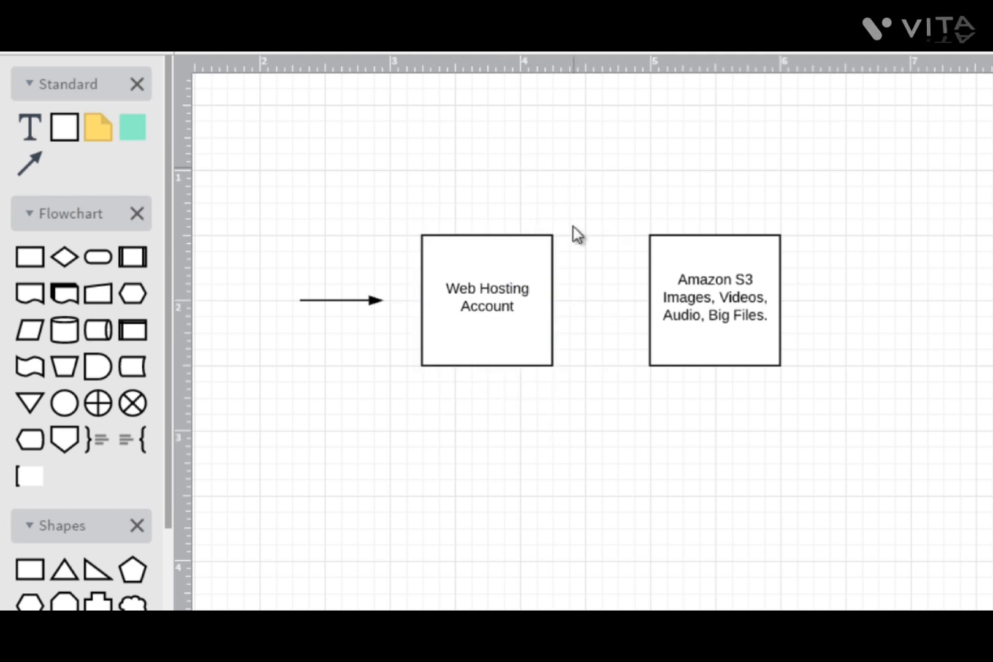
click(481, 307)
click(583, 191)
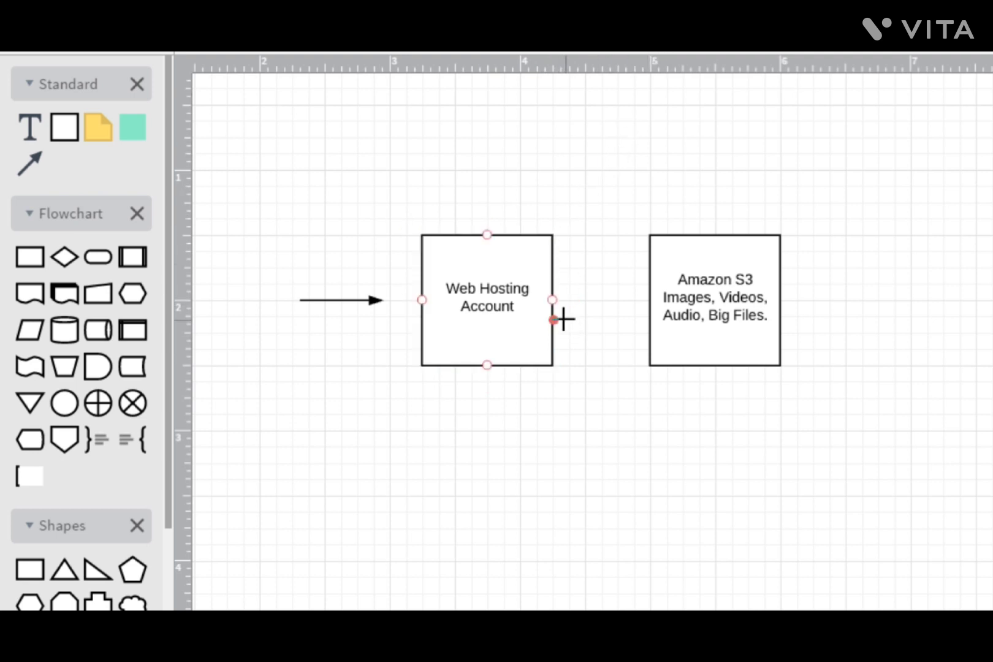
Step: Connect the Web Hosting Account block to the Amazon S3 block with an arrow pointing at Amazon S3
drag(553, 300, 679, 304)
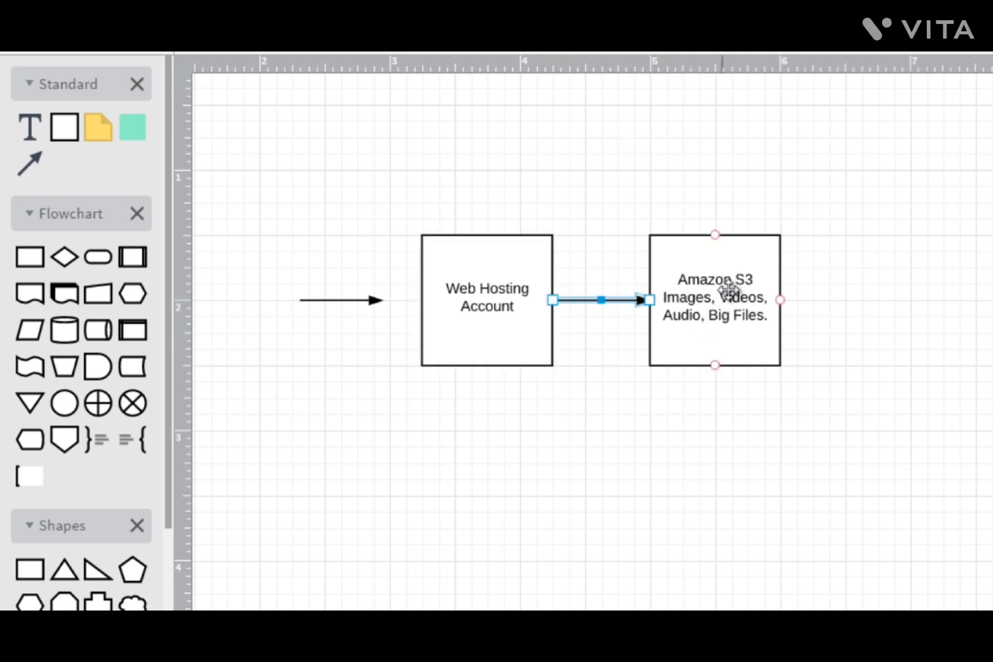
click(748, 310)
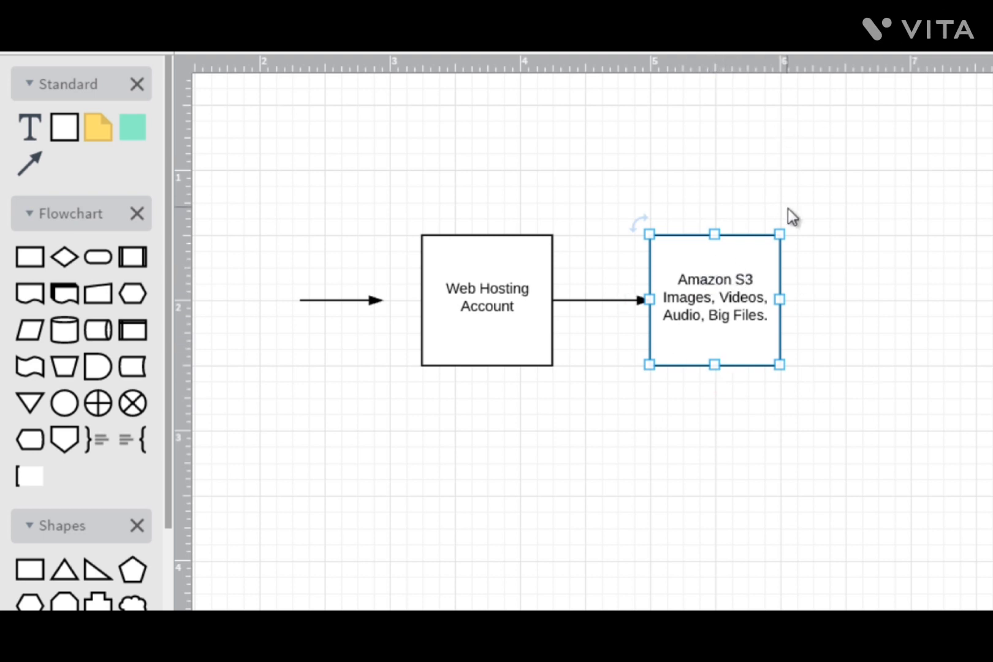
click(494, 297)
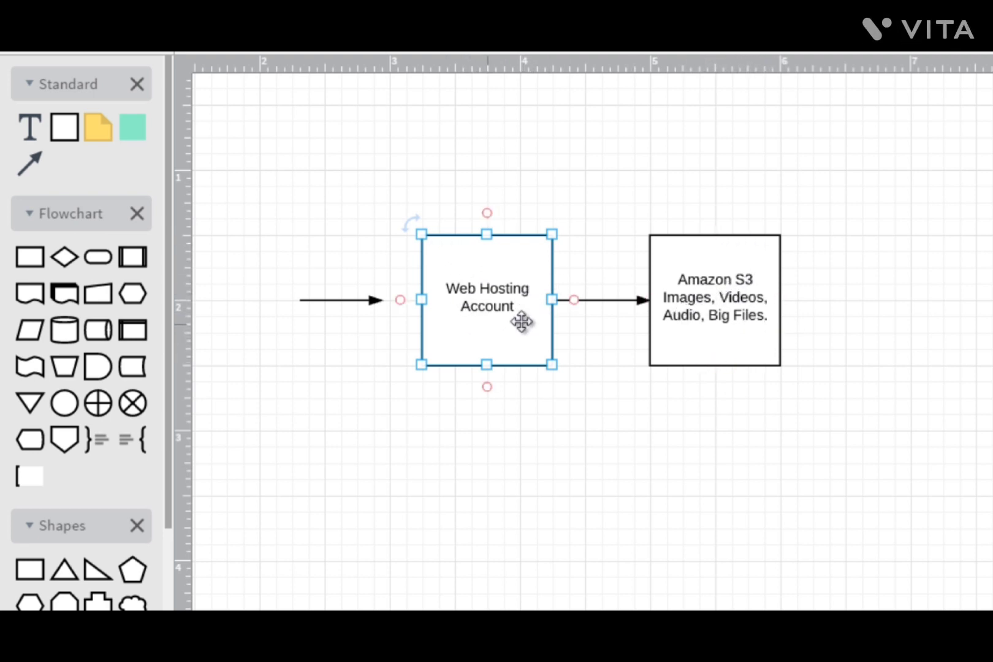
click(728, 301)
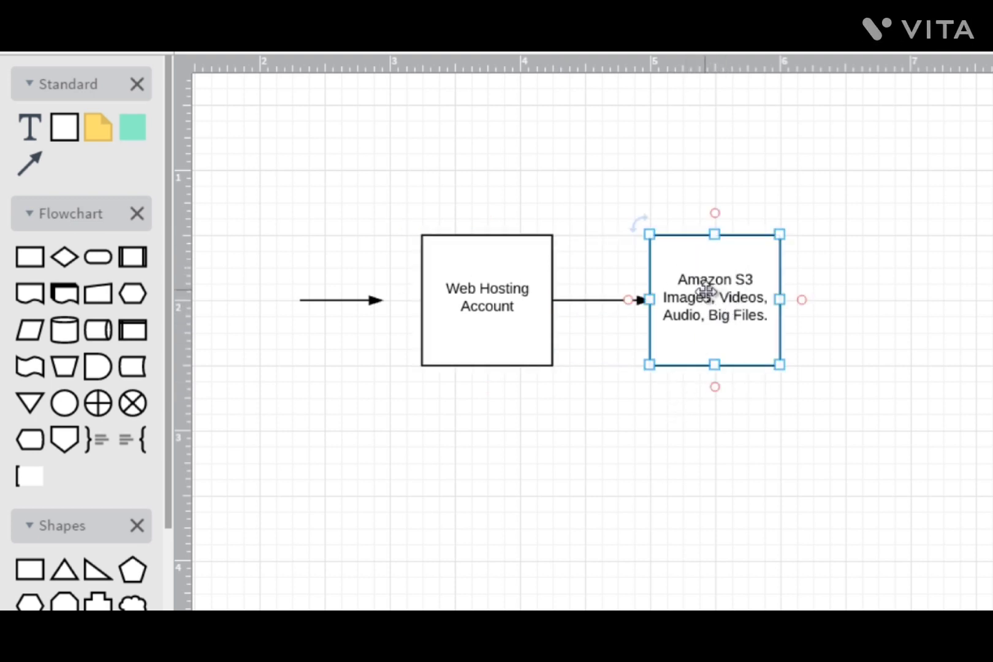
click(490, 490)
click(375, 301)
click(373, 300)
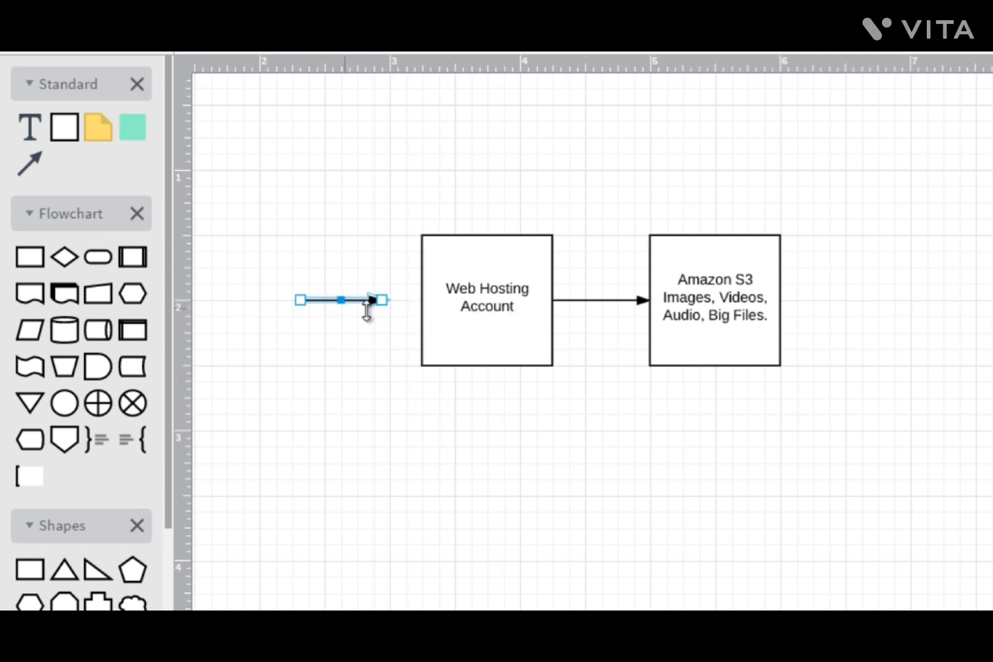
click(486, 262)
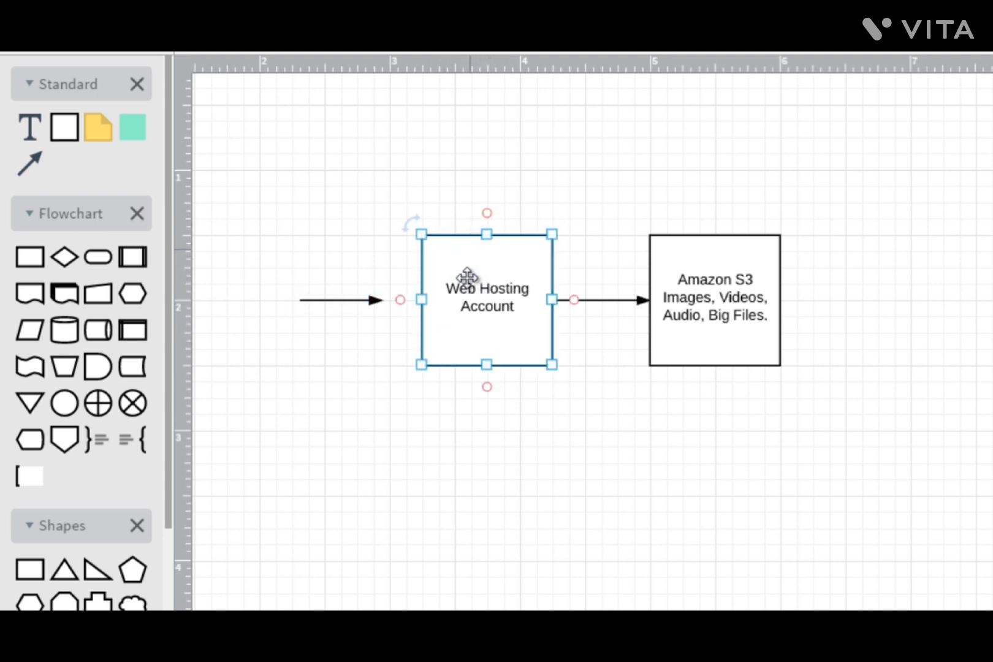
click(727, 324)
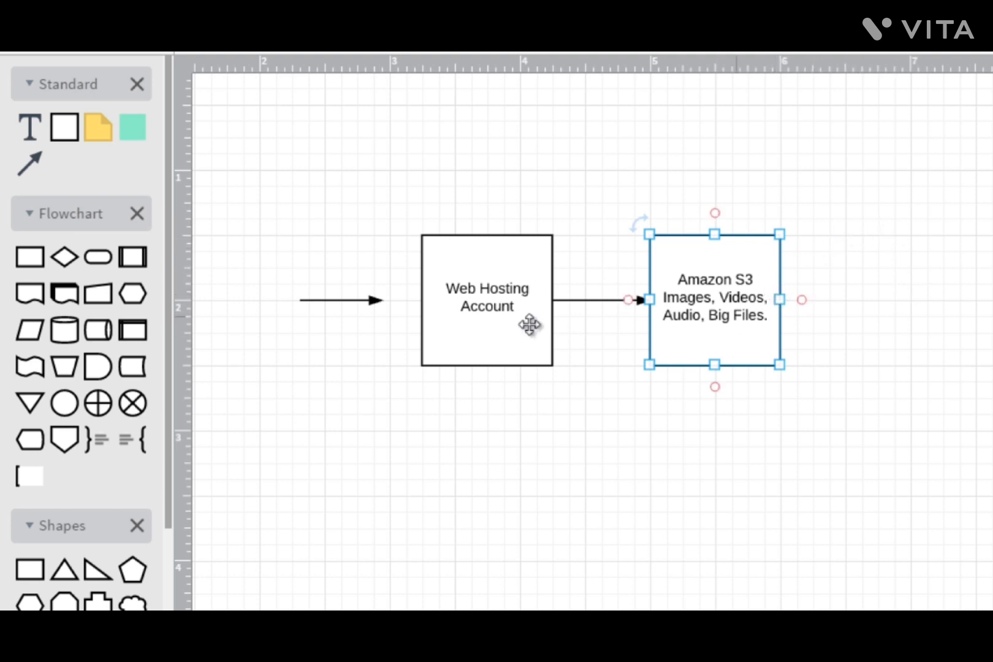
click(470, 326)
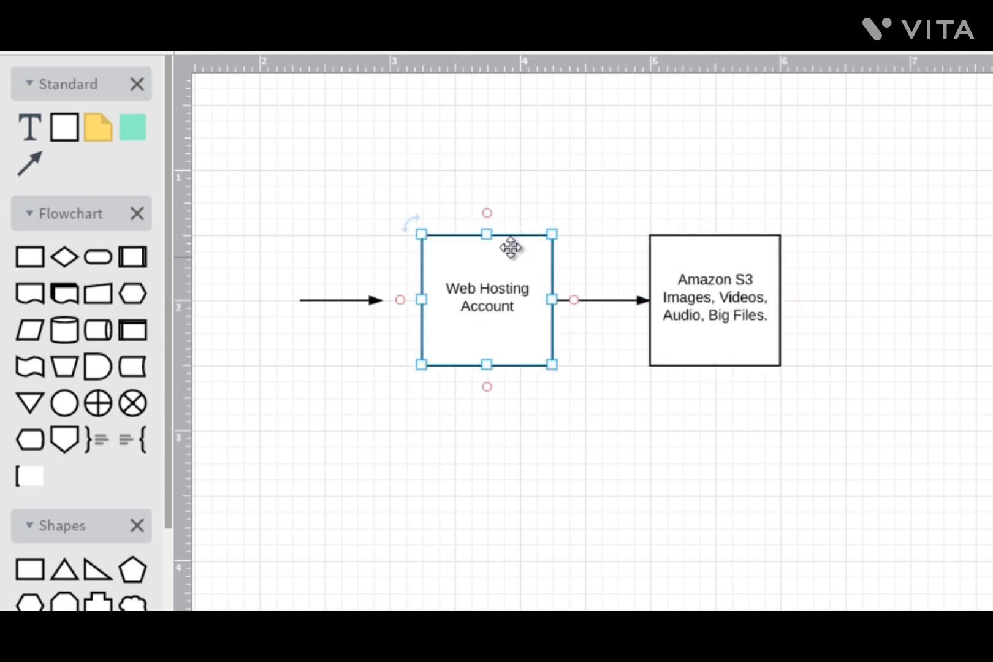
click(573, 460)
click(530, 283)
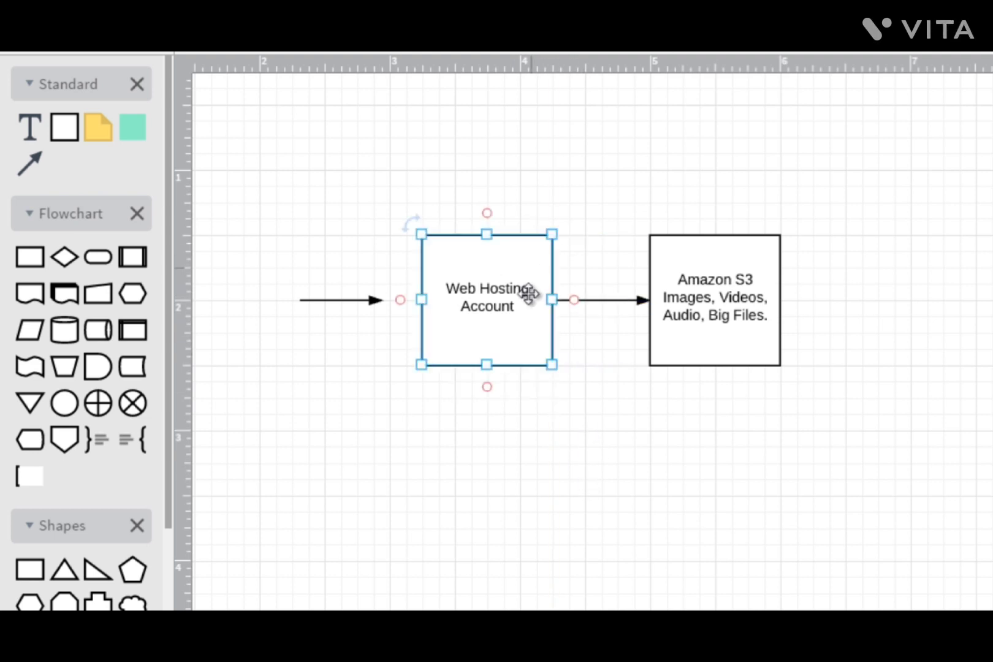
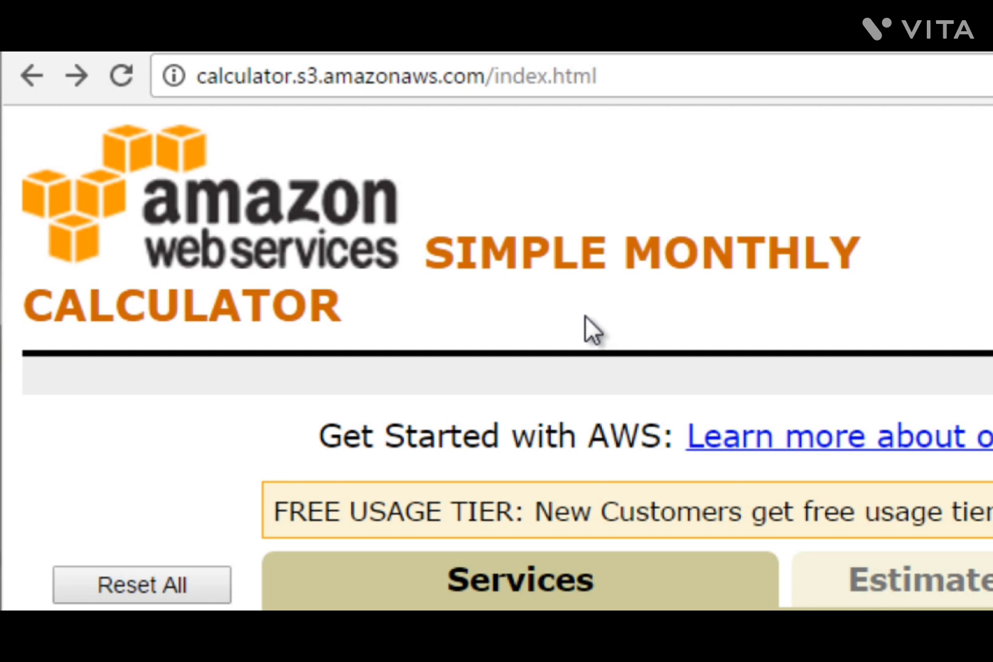
Step: In the AWS Simple Monthly Calculator, open the Amazon S3 estimate form and choose the US-East / US Standard (Virginia) region
scroll(586, 316, down, 5)
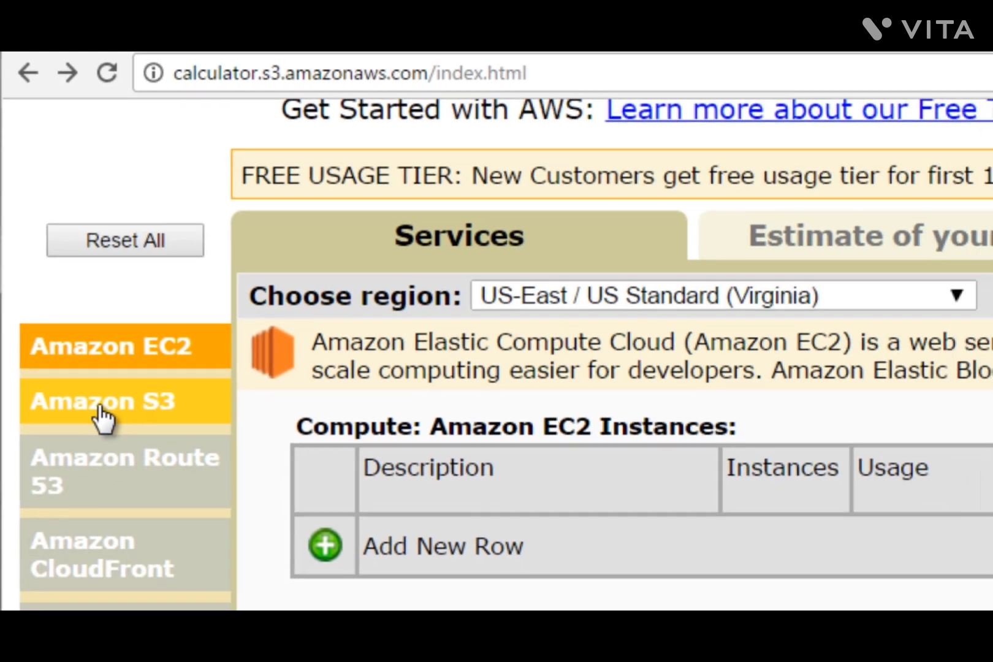
click(114, 457)
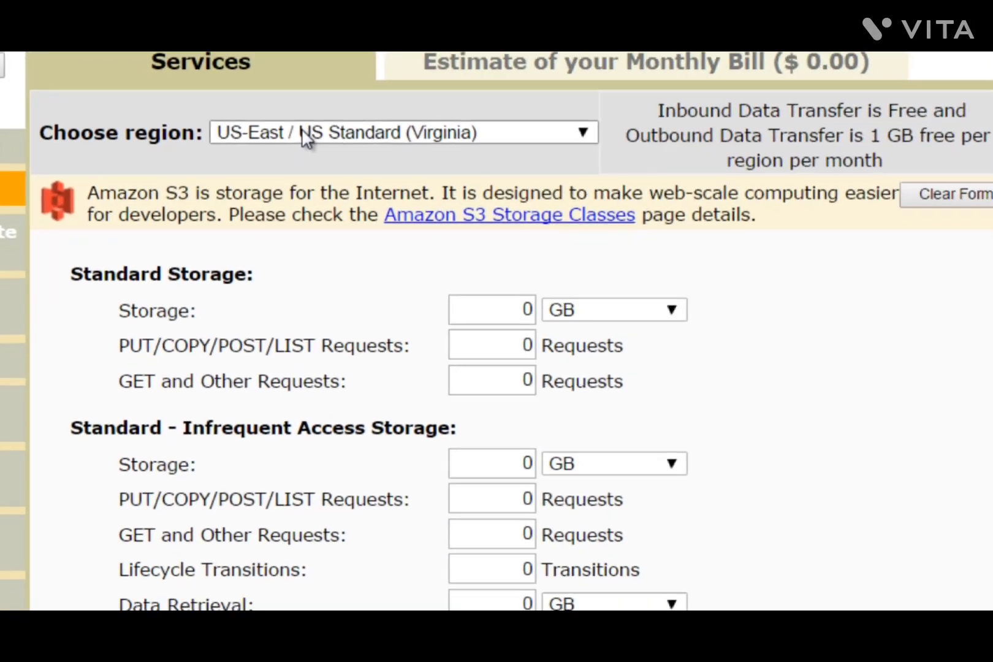
click(397, 131)
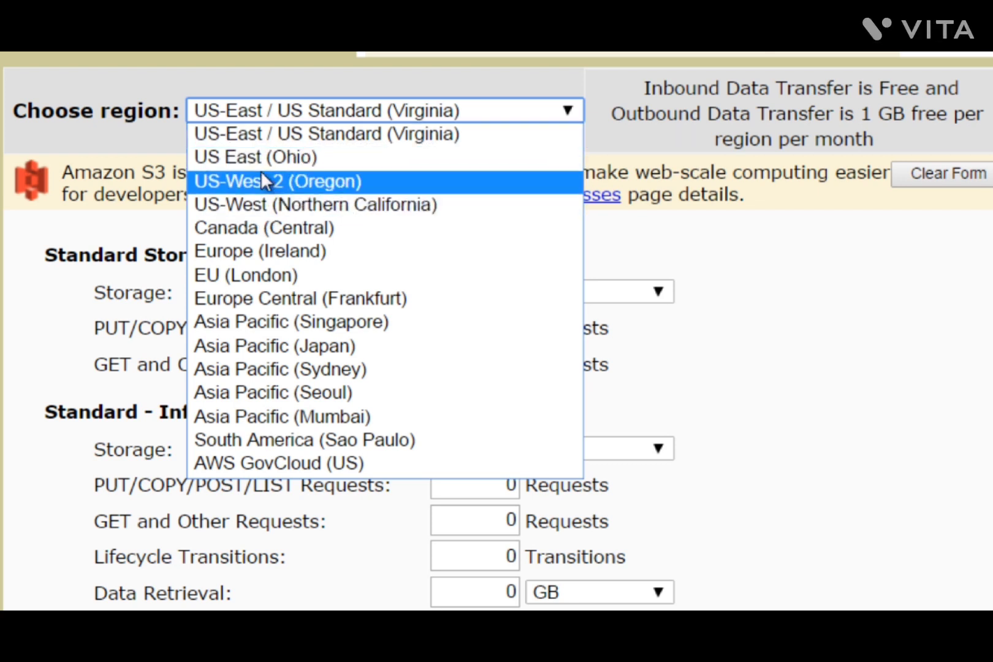
click(259, 138)
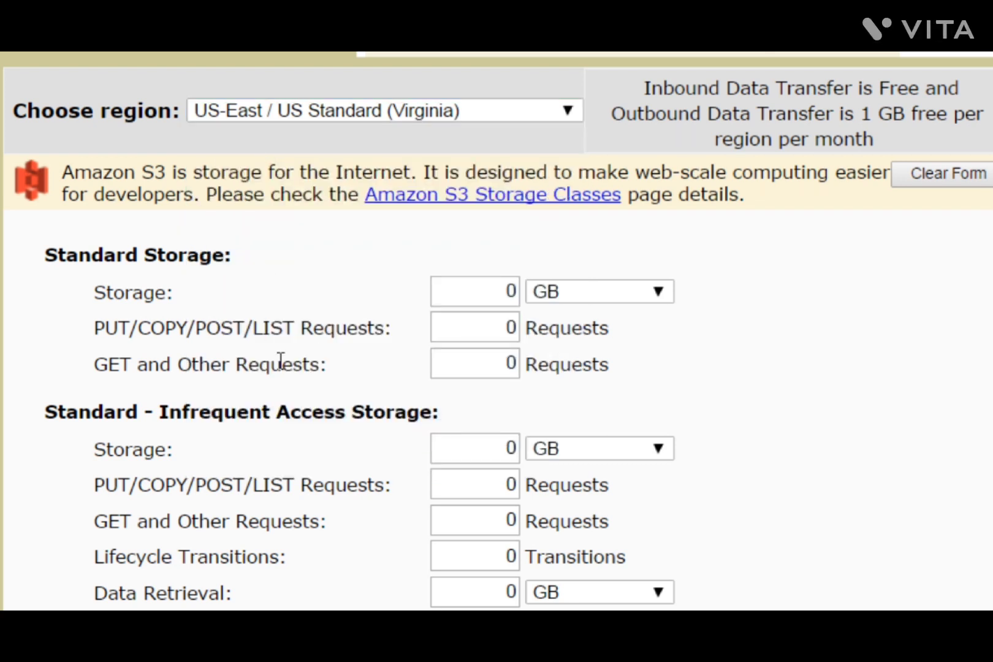
Step: Set the monthly Storage amount under Standard Storage to 100 GB
scroll(341, 407, down, 3)
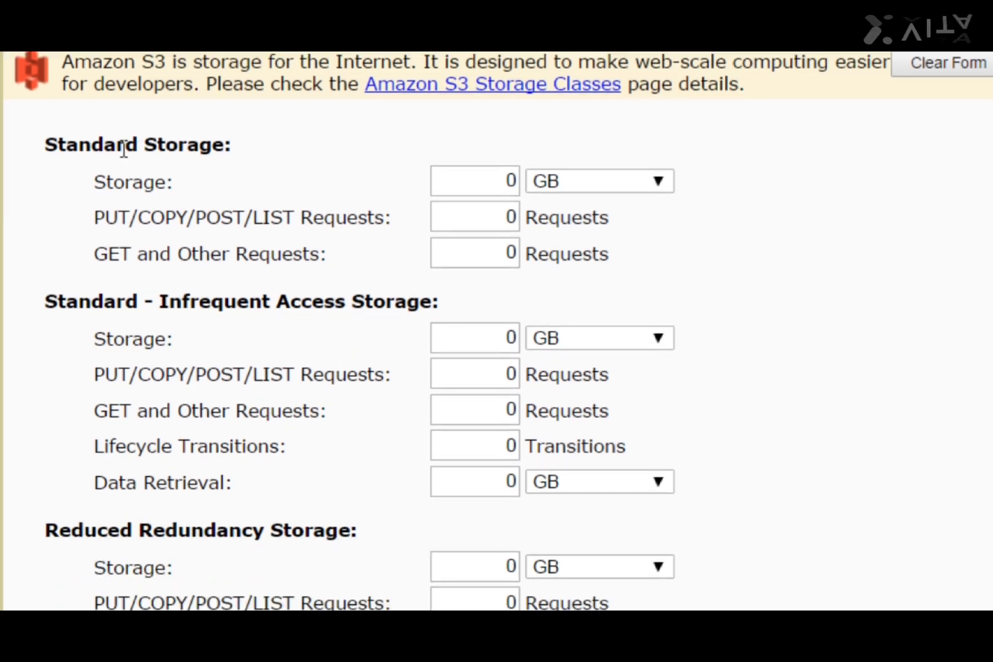
scroll(479, 57, down, 3)
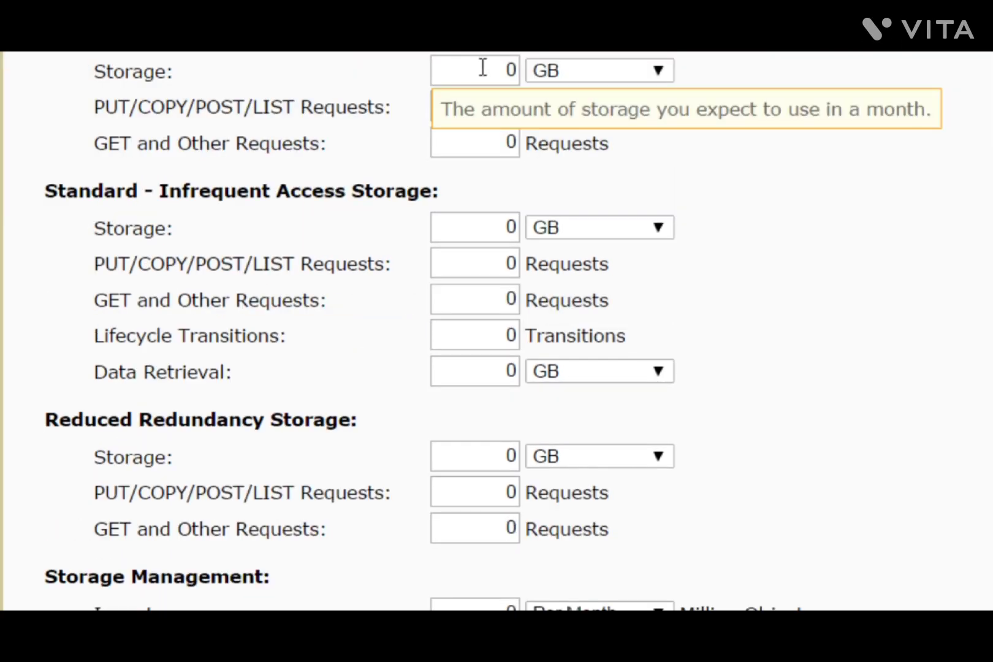
scroll(484, 87, up, 1)
scroll(483, 87, up, 1)
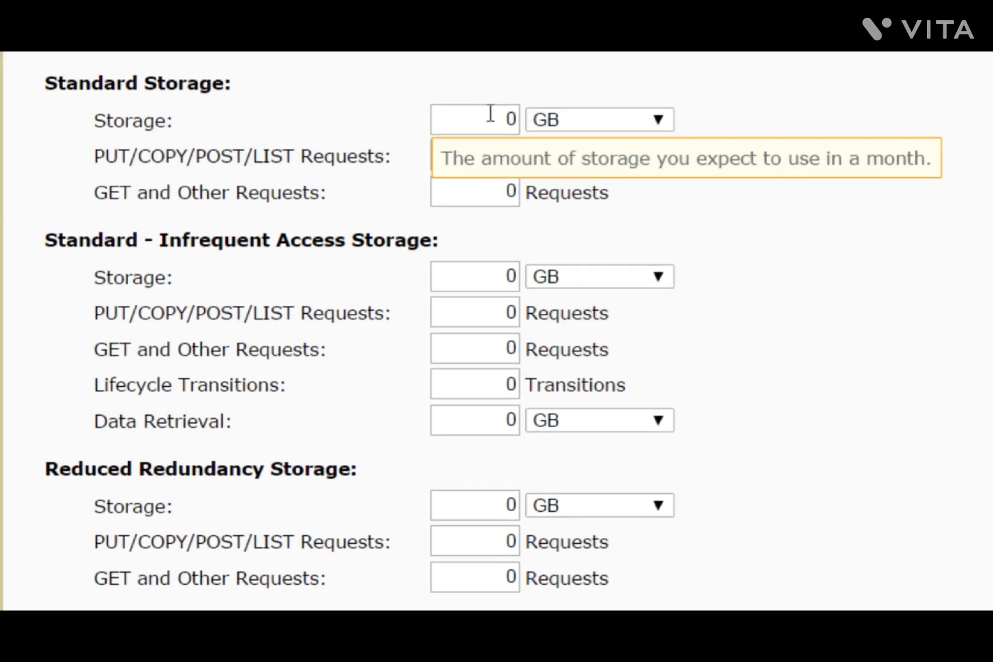
click(491, 114)
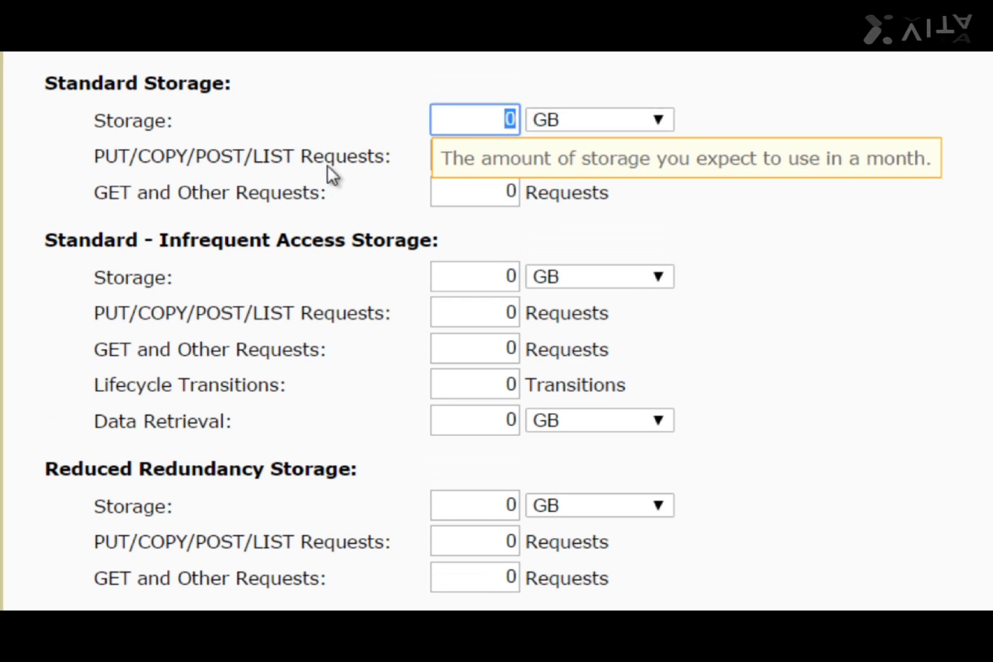
click(880, 221)
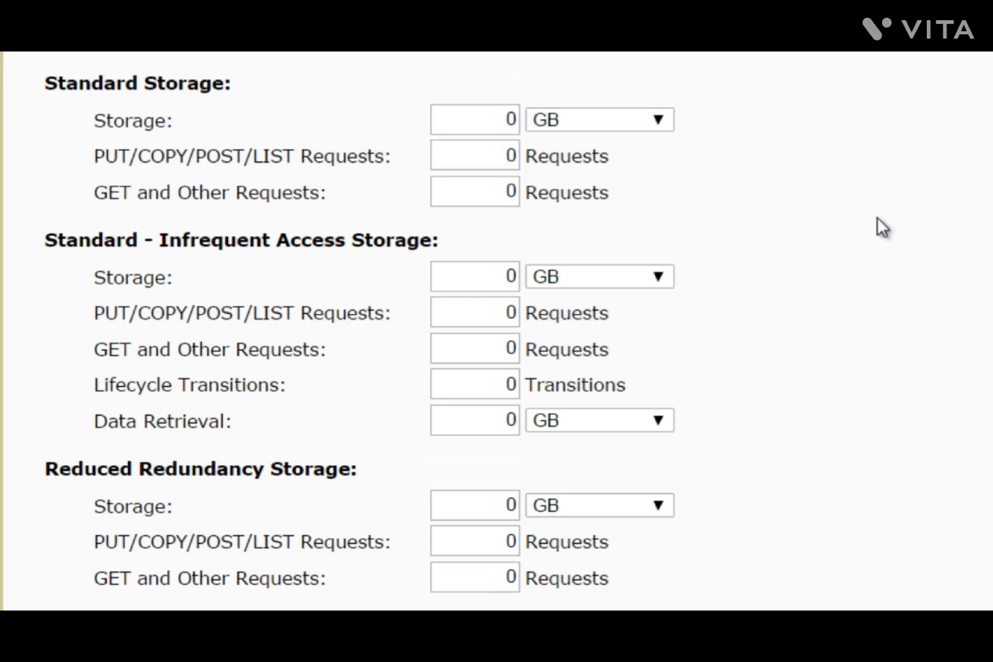
mouse_move(493, 111)
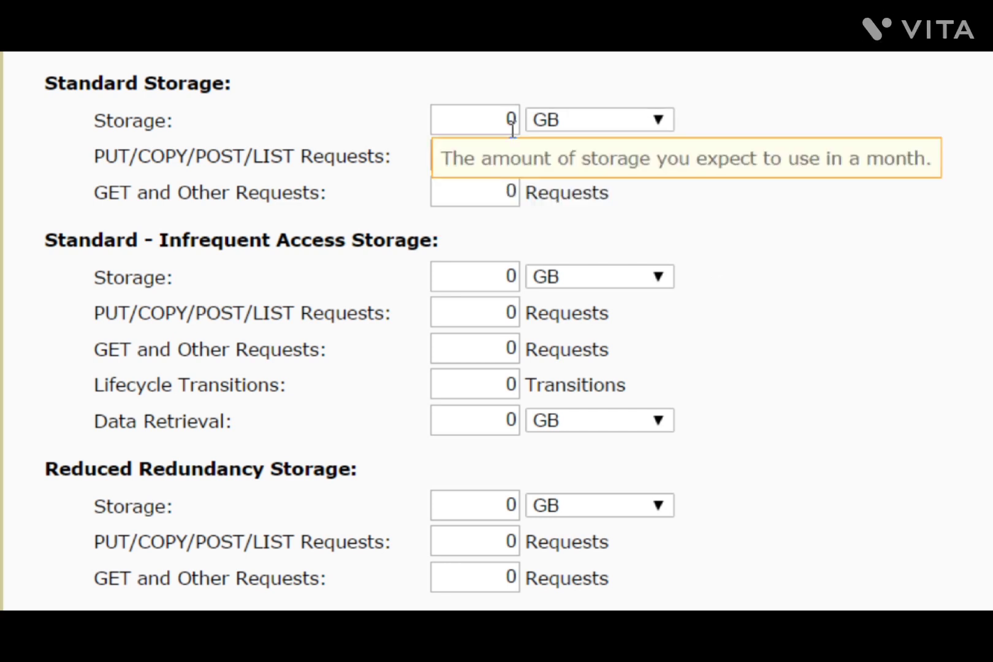
click(497, 117)
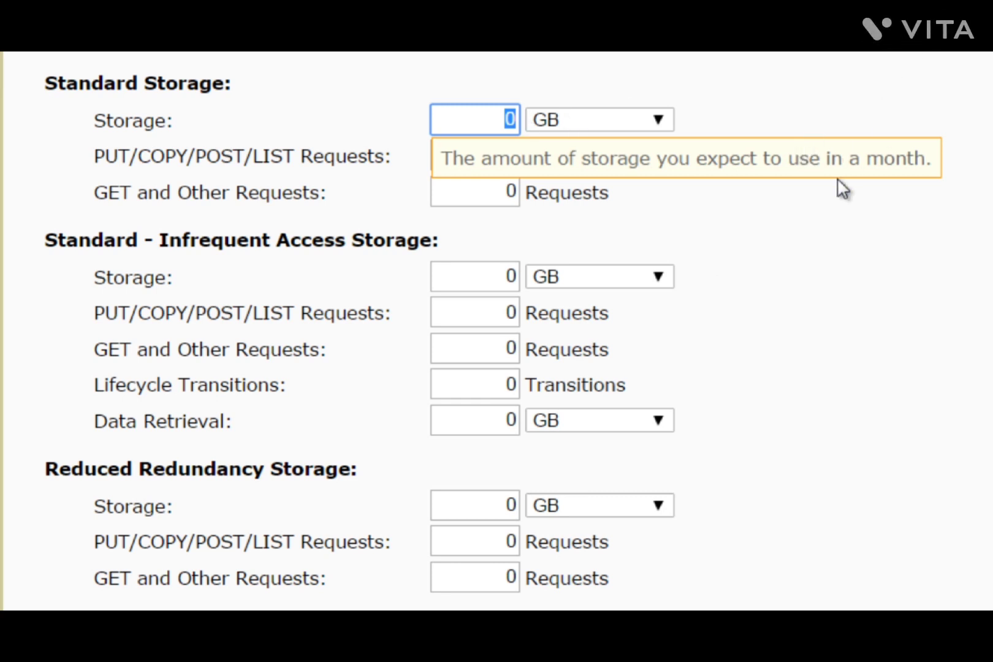
text(100)
click(844, 187)
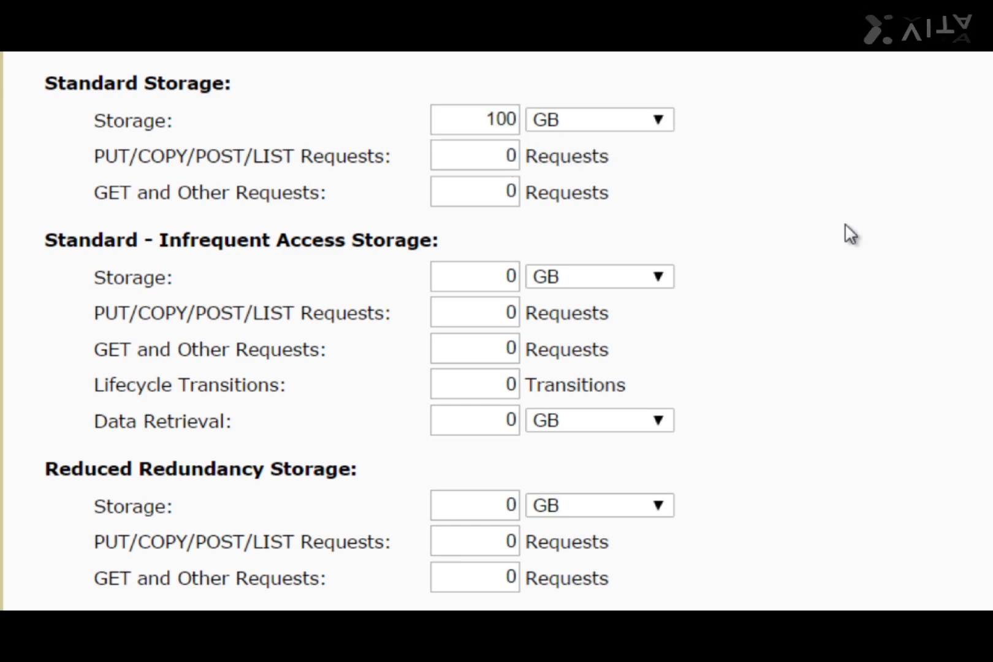
Step: Check the monthly bill estimate, and raise the Storage amount under Standard Storage to 500 GB
scroll(845, 224, up, 2)
scroll(821, 258, down, 2)
scroll(750, 140, up, 4)
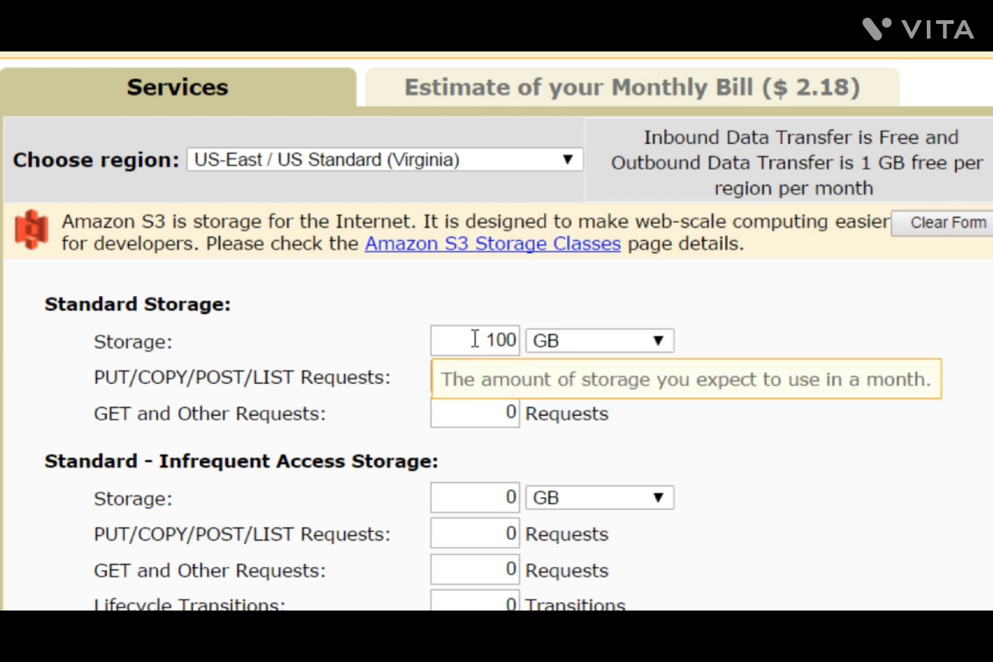
drag(474, 340, 537, 343)
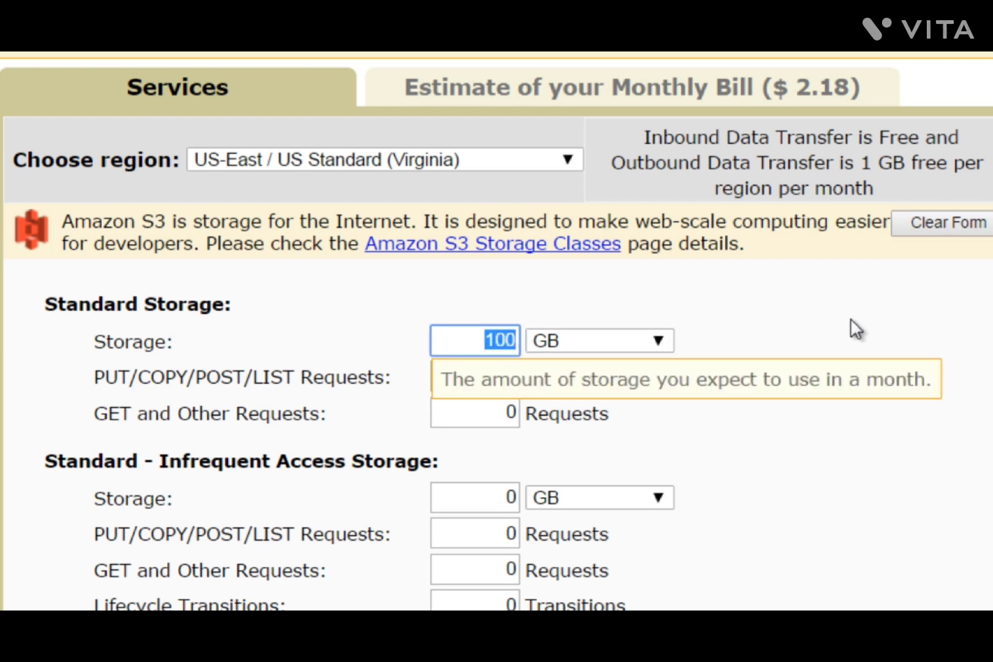
text(500)
Step: In the Data Transfer section, set Data Transfer Out to 500 GB/Month
scroll(876, 386, down, 10)
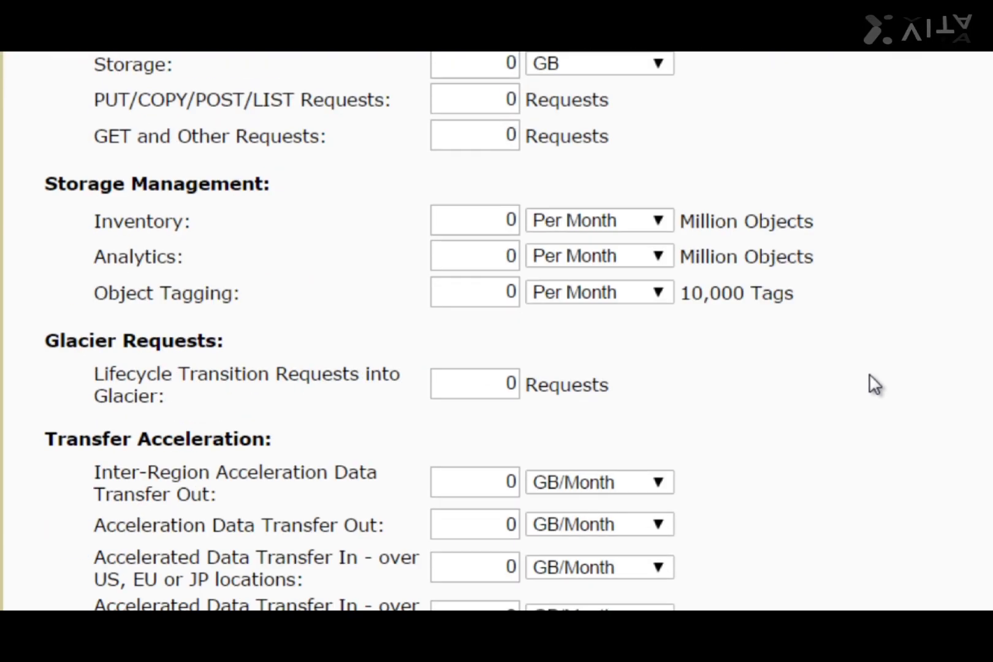
scroll(869, 375, down, 4)
scroll(869, 375, down, 2)
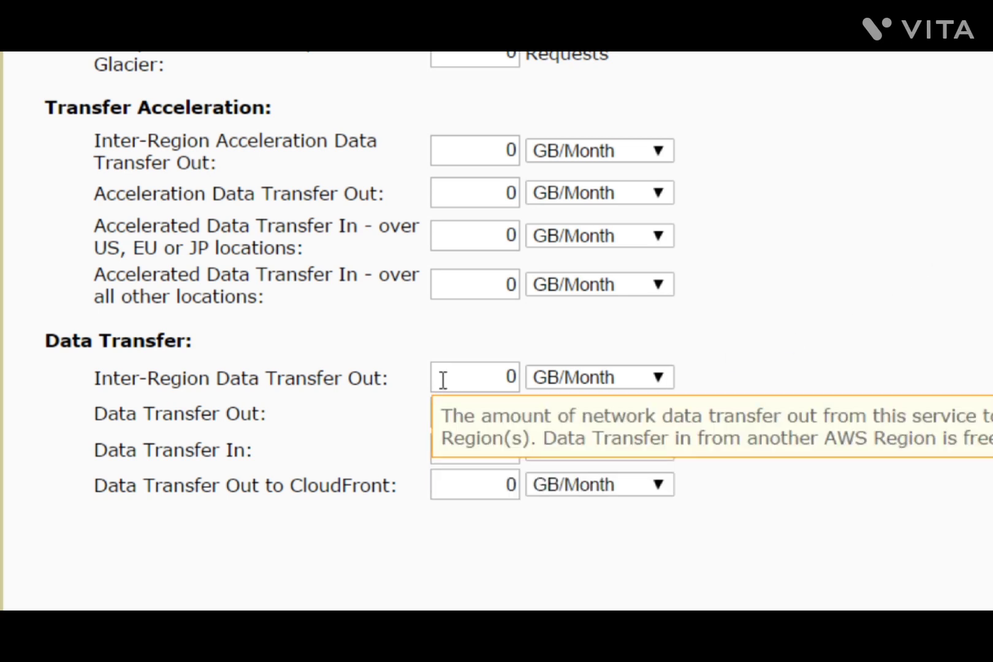
drag(444, 380, 533, 384)
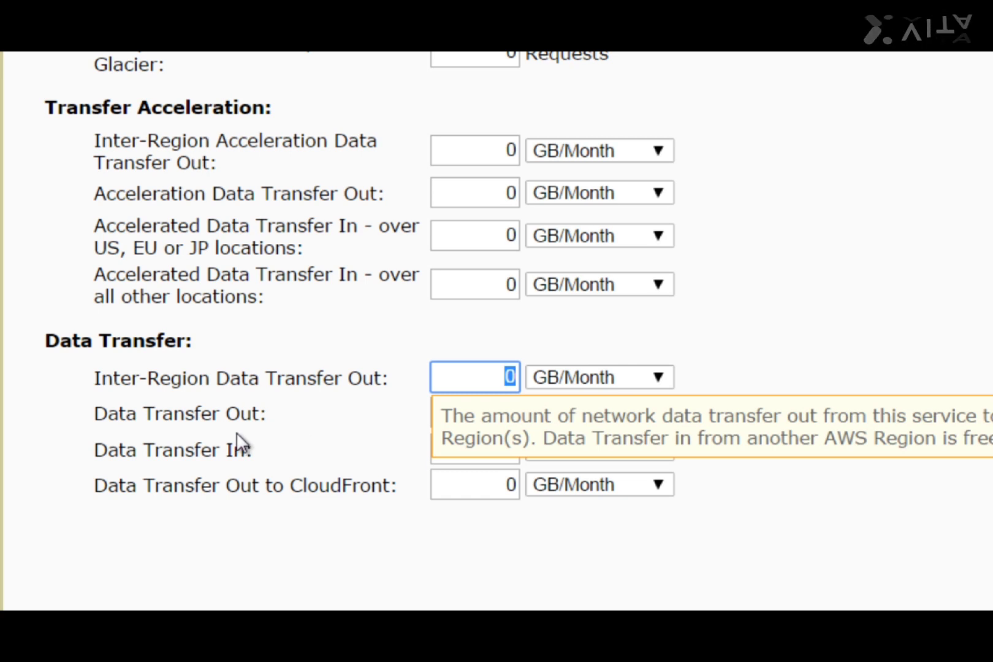
click(193, 454)
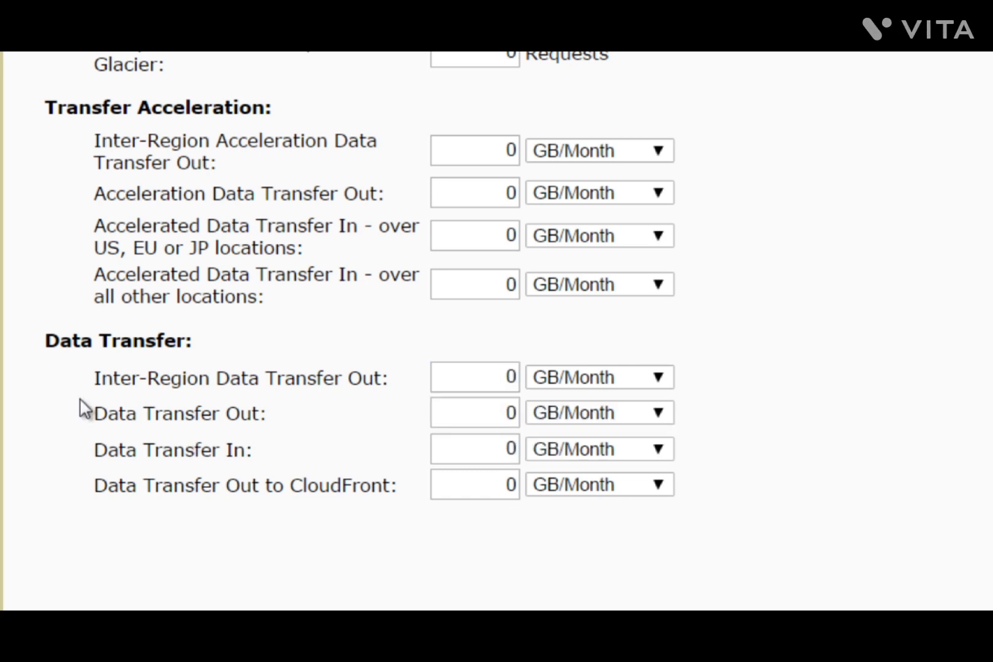
drag(97, 410, 286, 447)
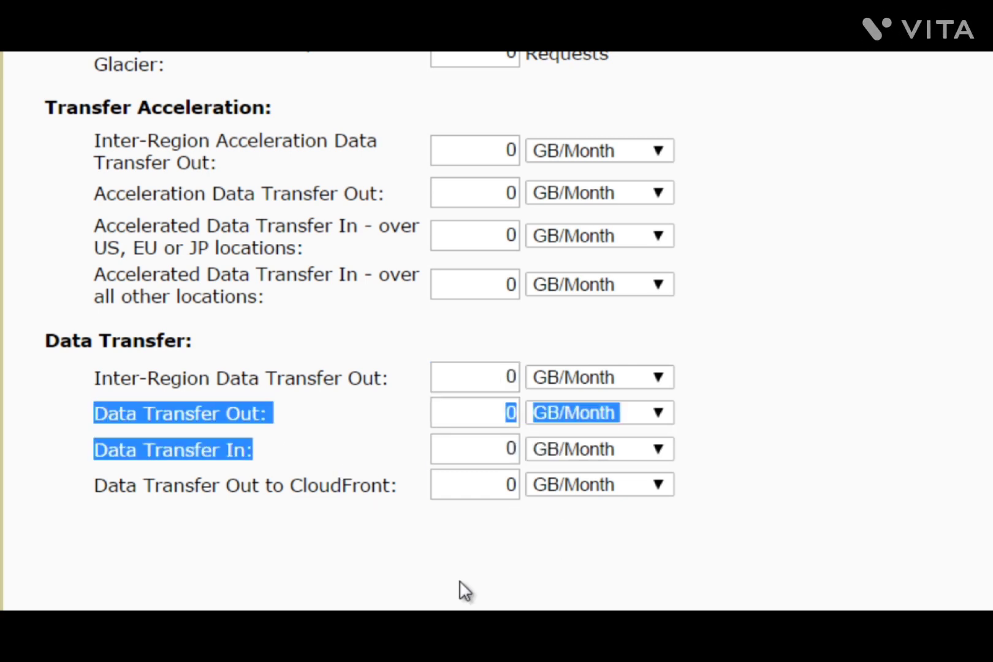
click(920, 402)
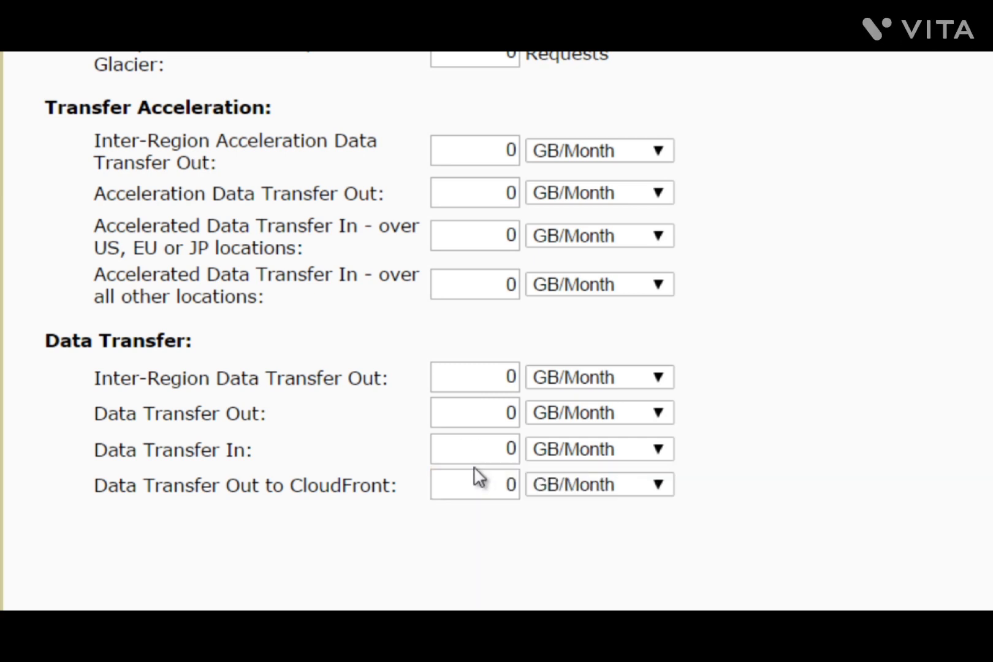
click(473, 416)
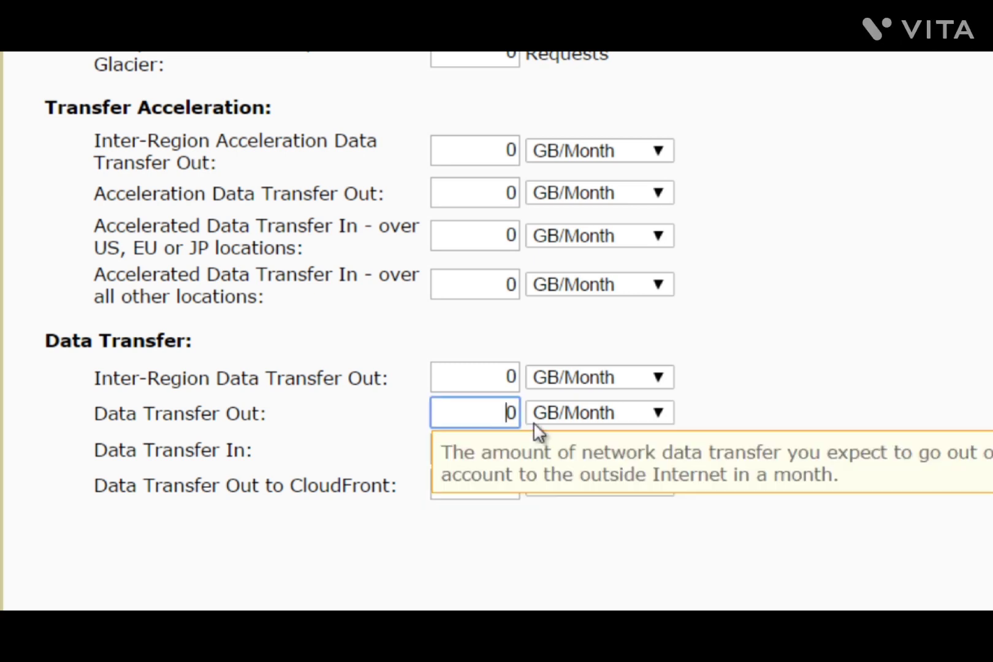
text(500)
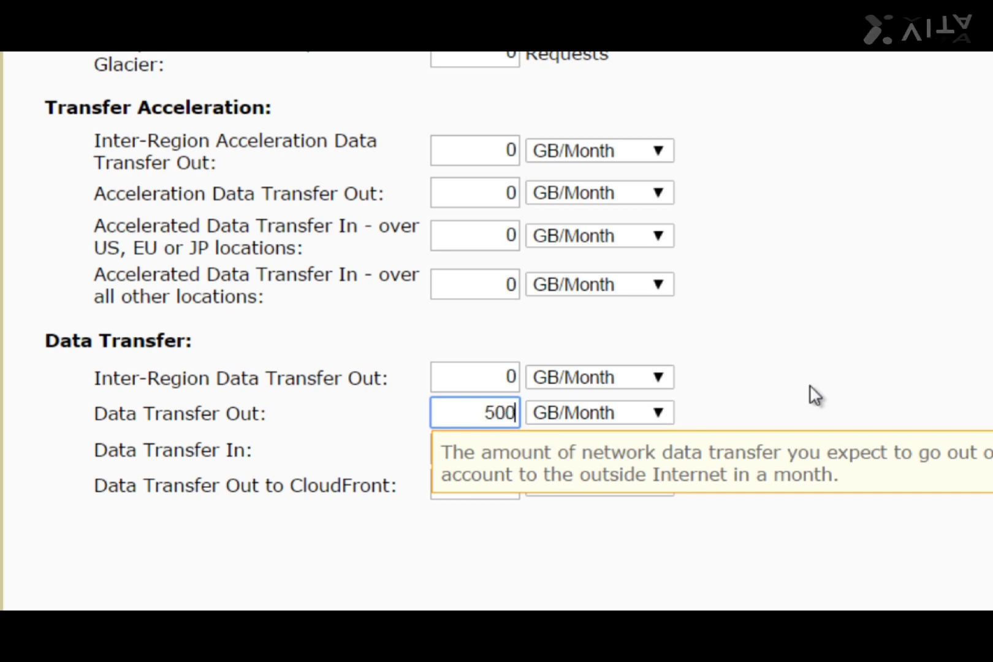
key(ctrl+a)
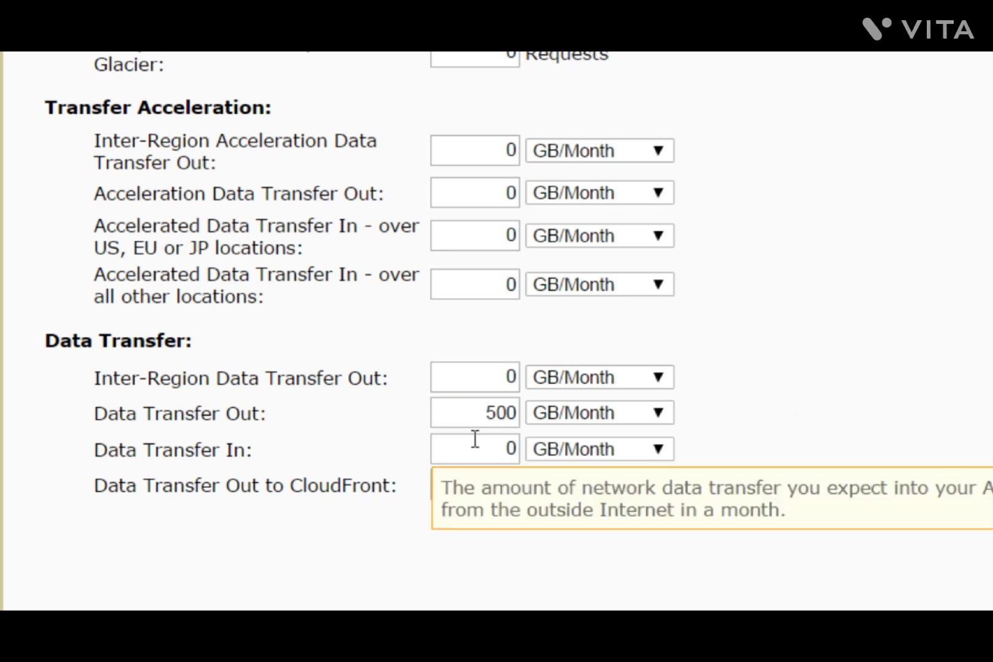
Step: Set Data Transfer In to 500 GB/Month and check the updated monthly bill estimate
click(476, 441)
text(500)
click(816, 392)
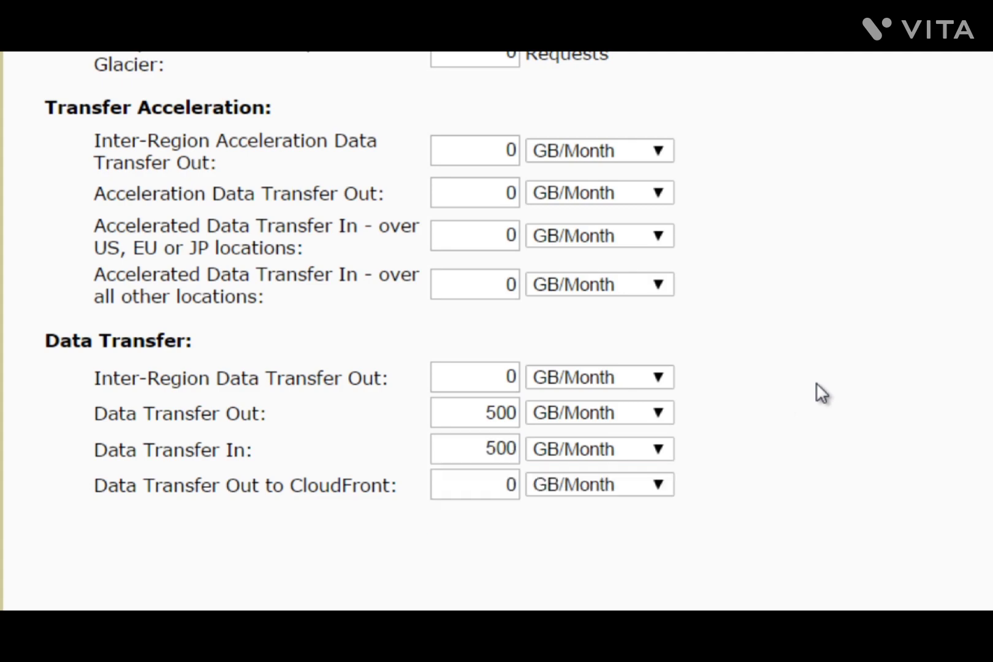
scroll(822, 423, up, 10)
scroll(822, 423, up, 5)
scroll(824, 423, down, 4)
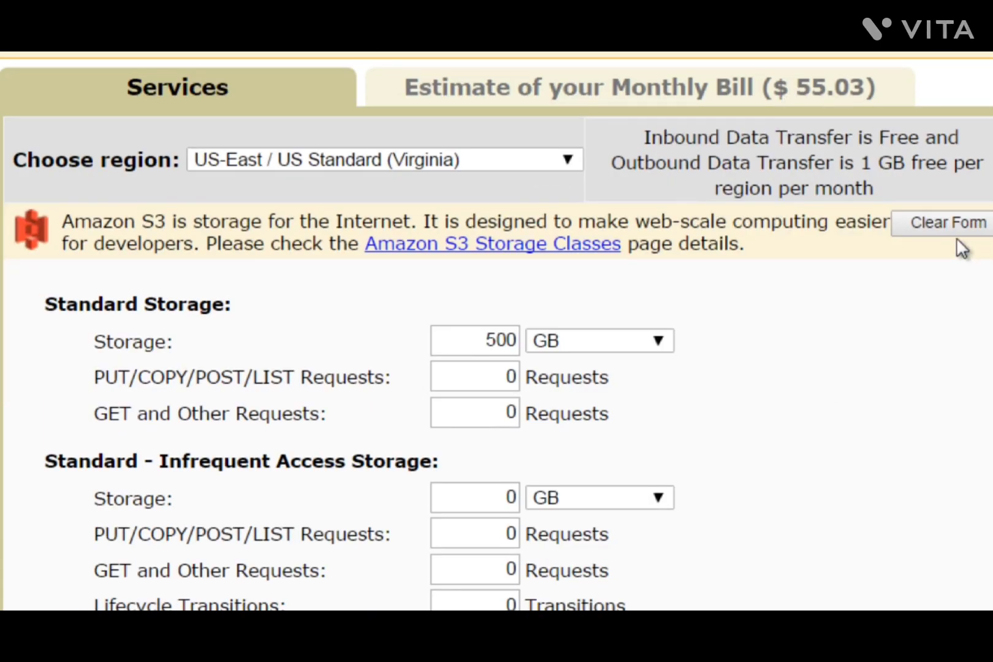
Step: Reduce Data Transfer Out to 300 GB/Month
scroll(883, 432, down, 10)
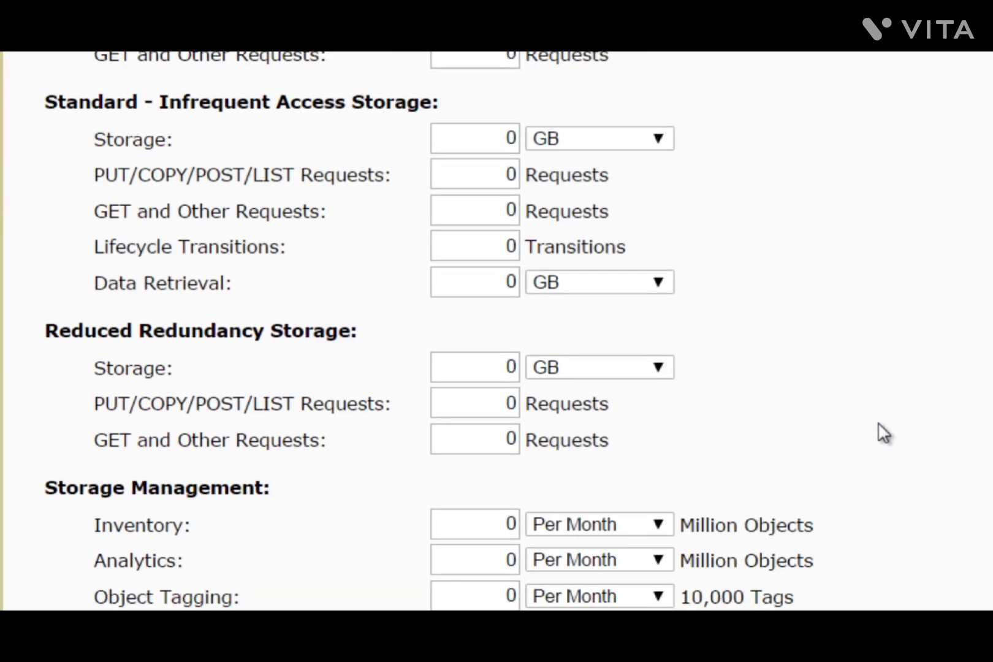
scroll(883, 433, down, 2)
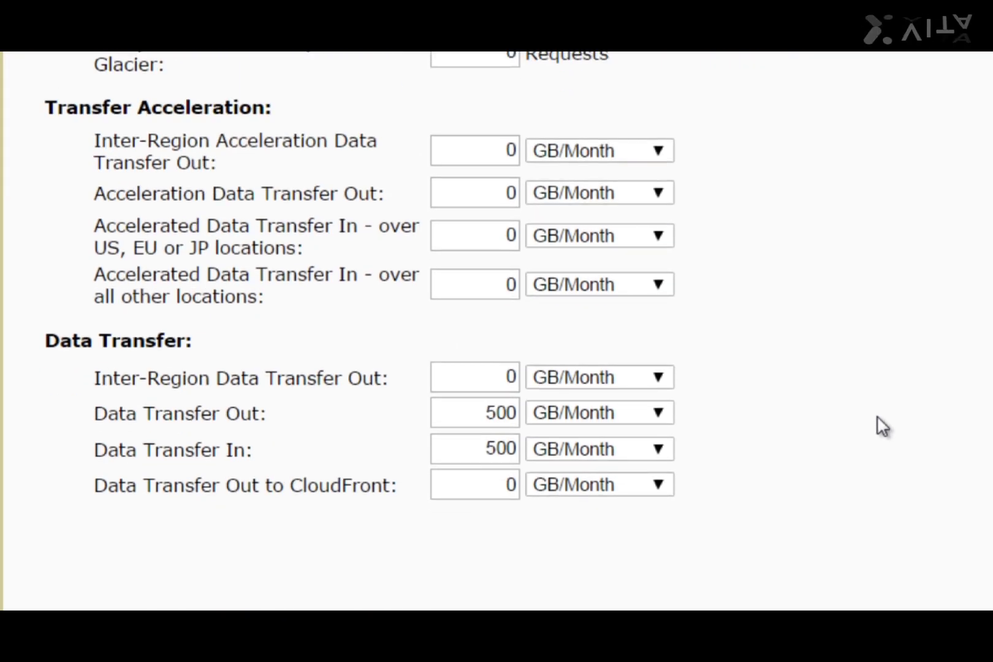
scroll(883, 427, up, 2)
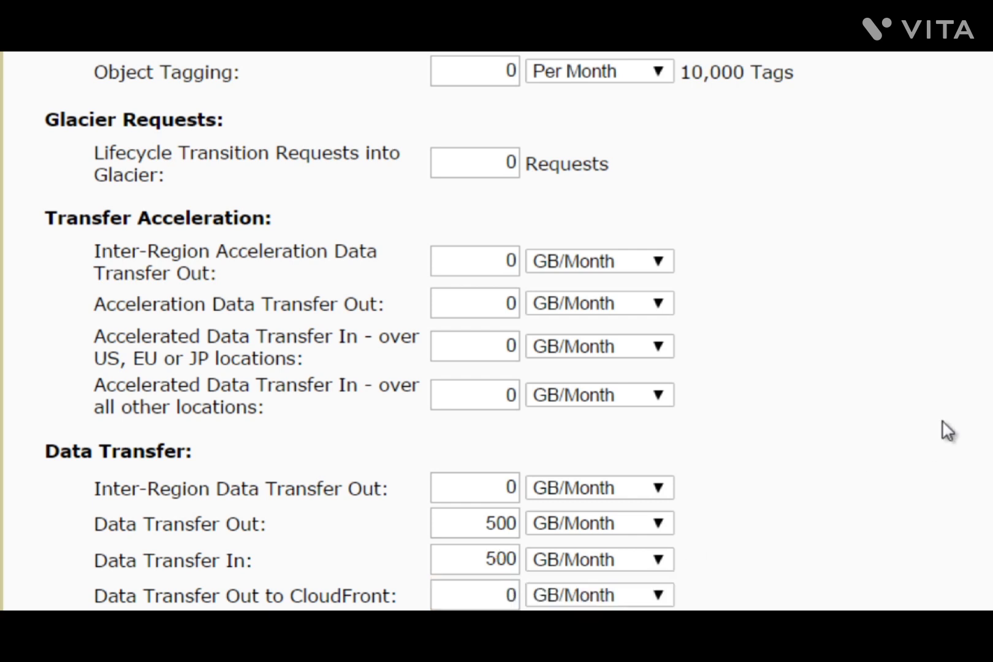
drag(465, 530, 694, 493)
text(300)
key(Return)
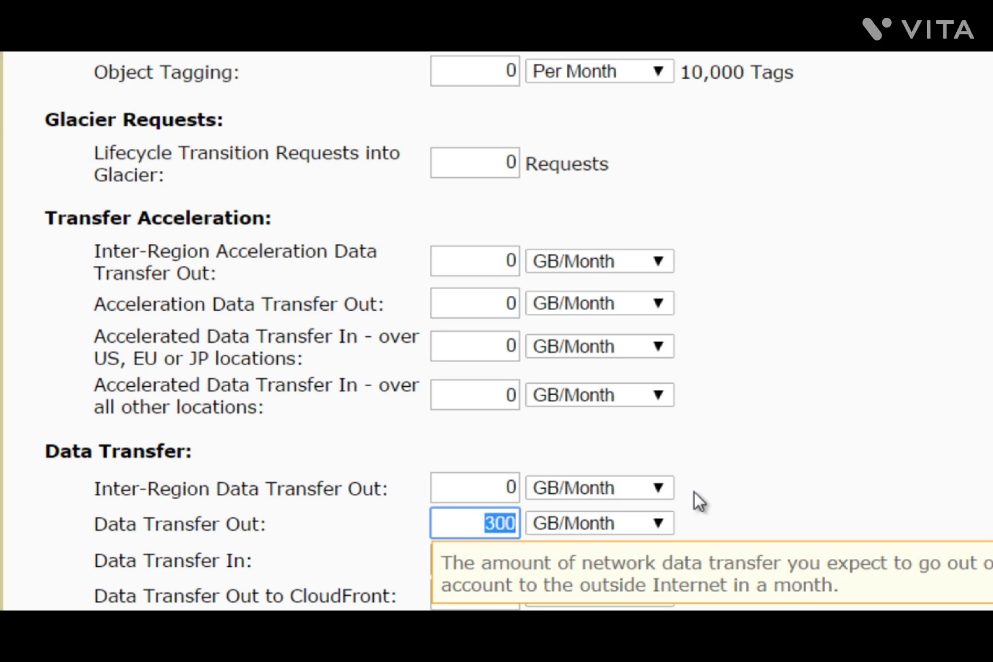
key(Tab)
Step: Reduce Data Transfer In to 300 GB/Month and check the updated monthly bill estimate
click(505, 551)
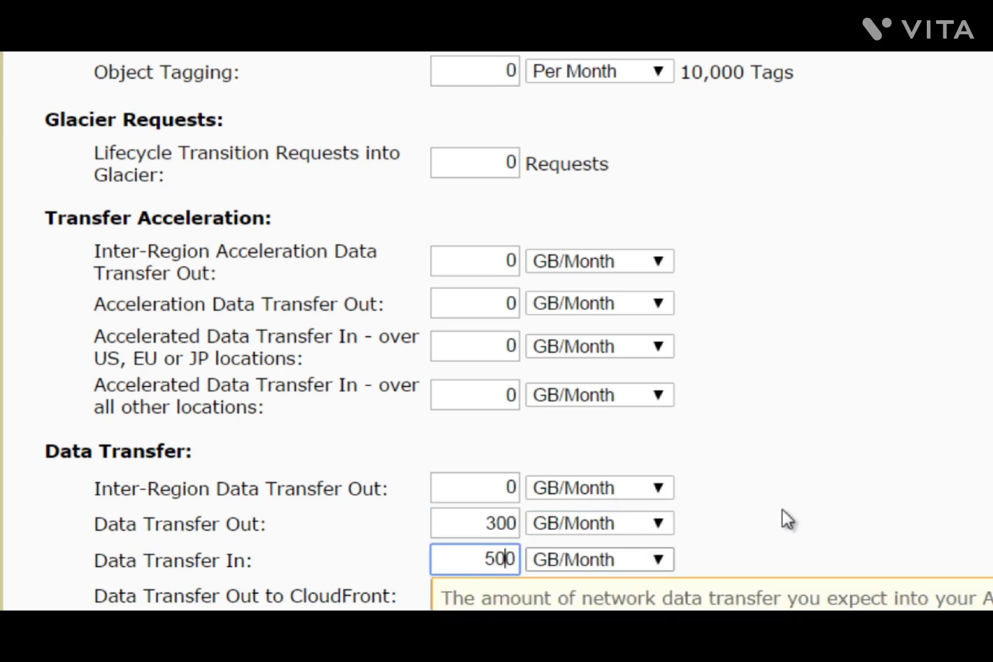
key(ctrl+a)
text(300)
click(875, 455)
scroll(875, 454, up, 1)
scroll(880, 463, up, 10)
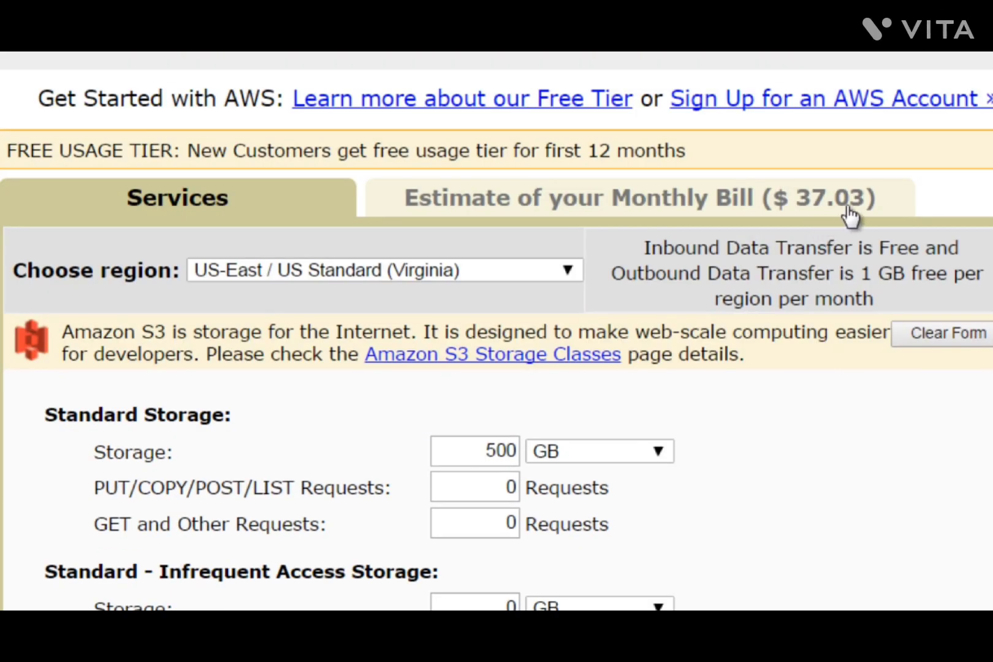
Step: Lower the Storage amount under Standard Storage to 100 GB and check the updated monthly bill estimate
scroll(877, 531, down, 10)
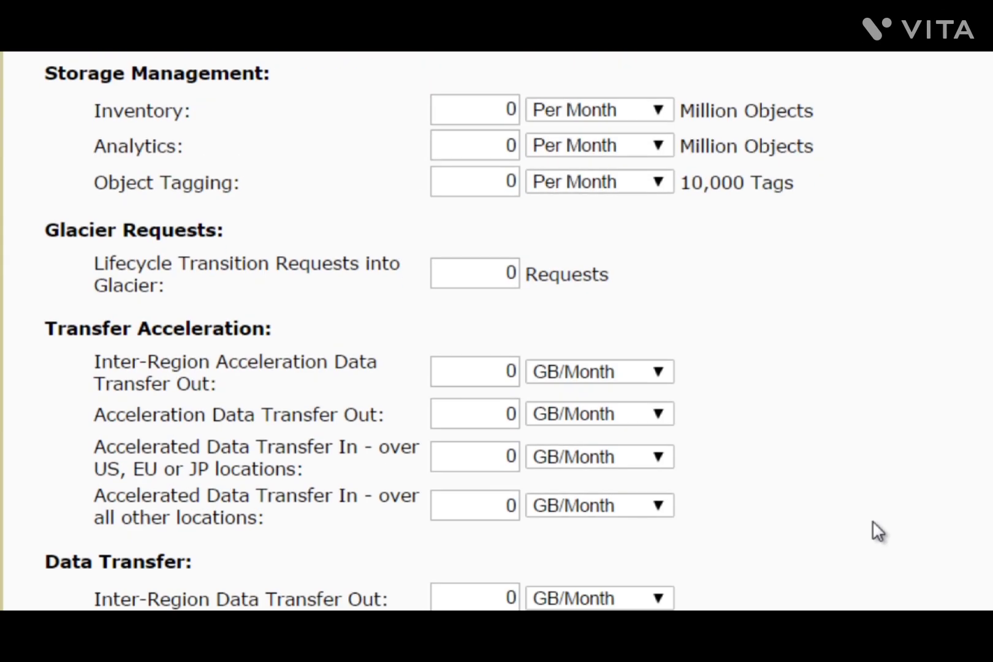
scroll(875, 531, up, 6)
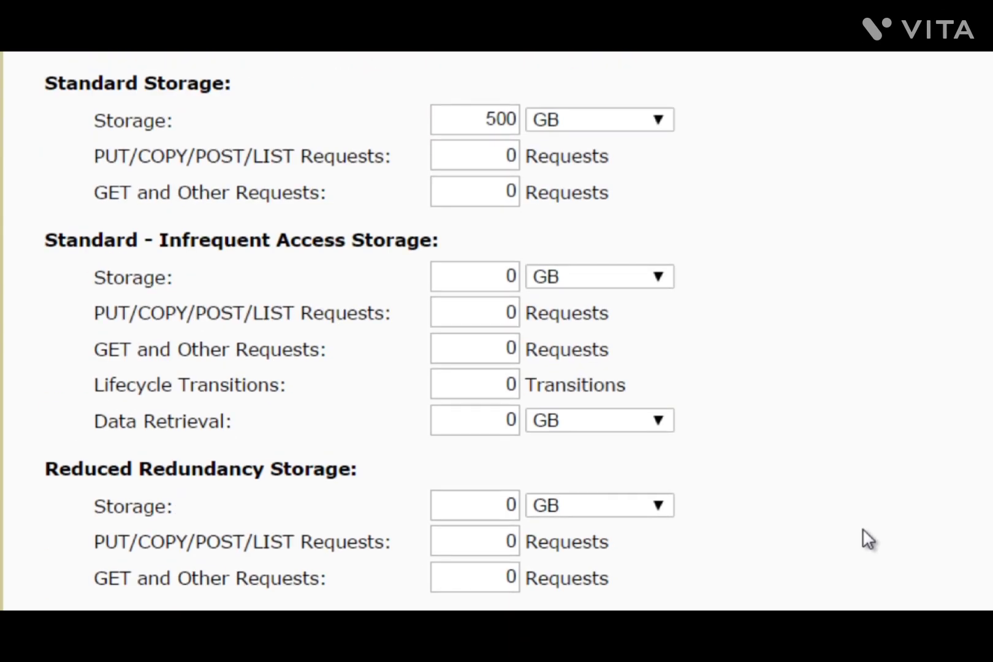
double_click(466, 116)
text(100)
click(782, 289)
scroll(802, 343, down, 12)
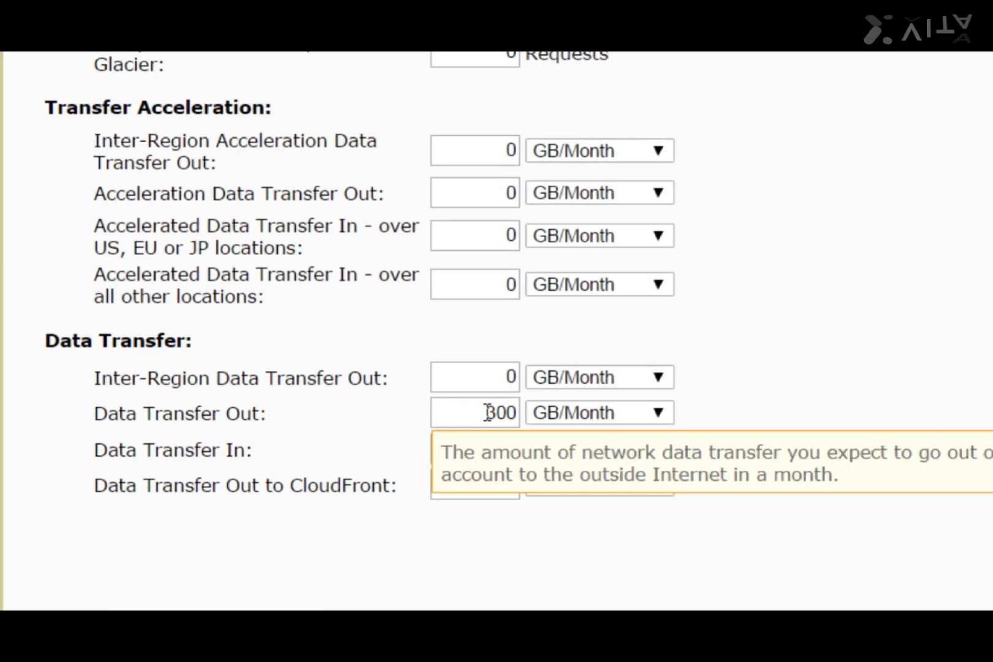
drag(490, 412, 525, 423)
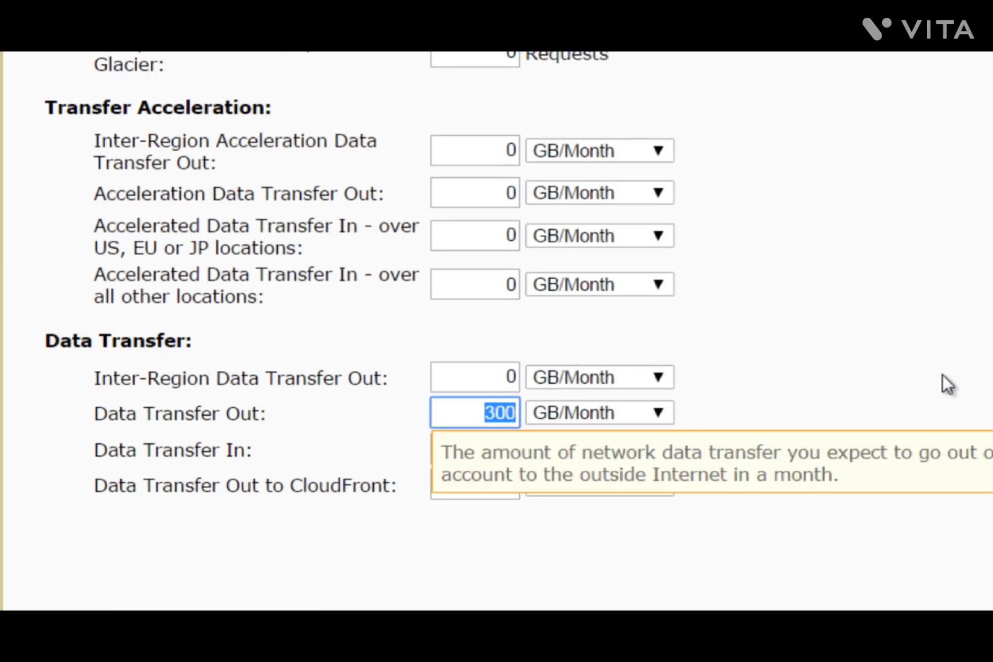
click(845, 439)
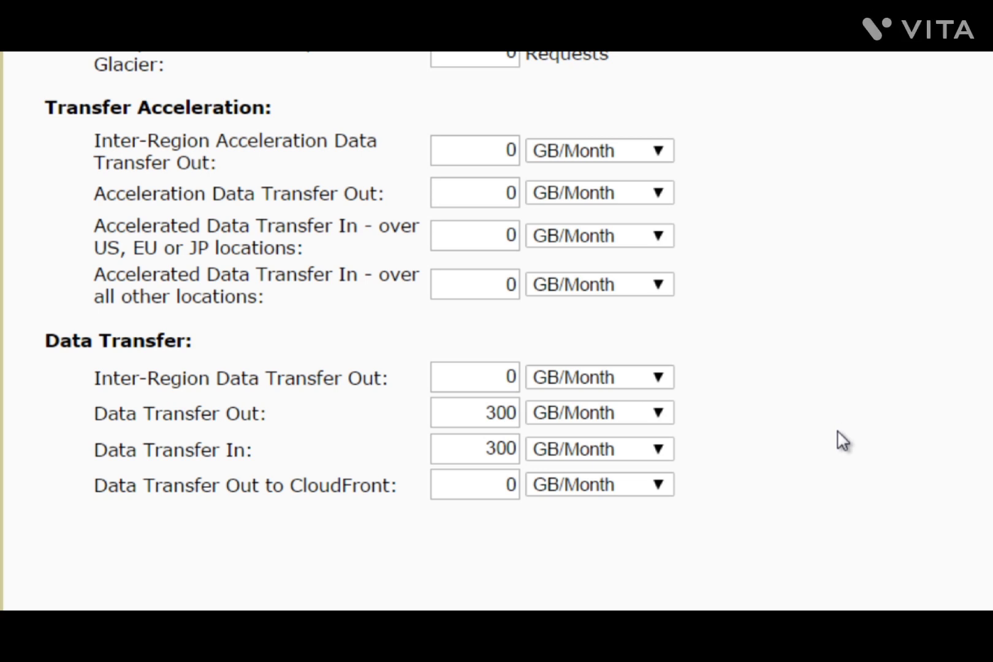
scroll(840, 435, up, 15)
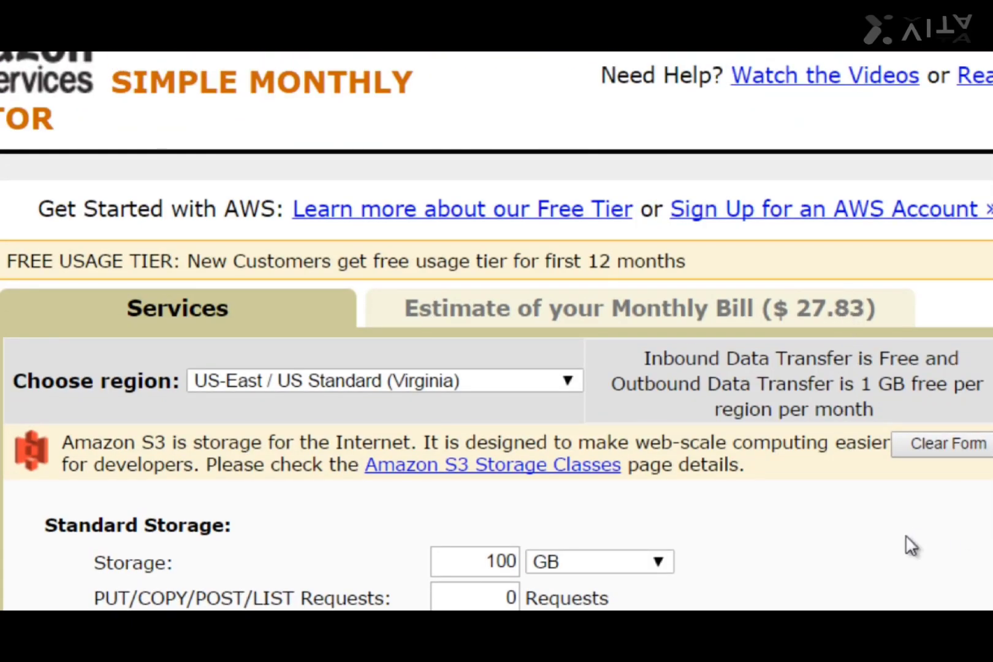
Step: Set Data Transfer Out to 150 GB/Month under Data Transfer
scroll(907, 542, down, 15)
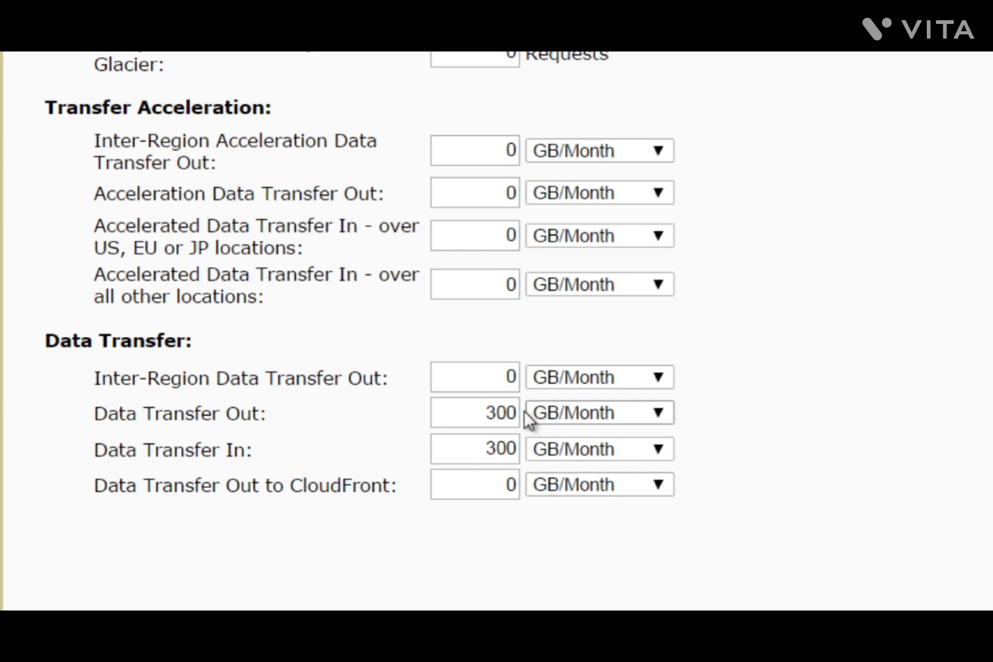
double_click(505, 412)
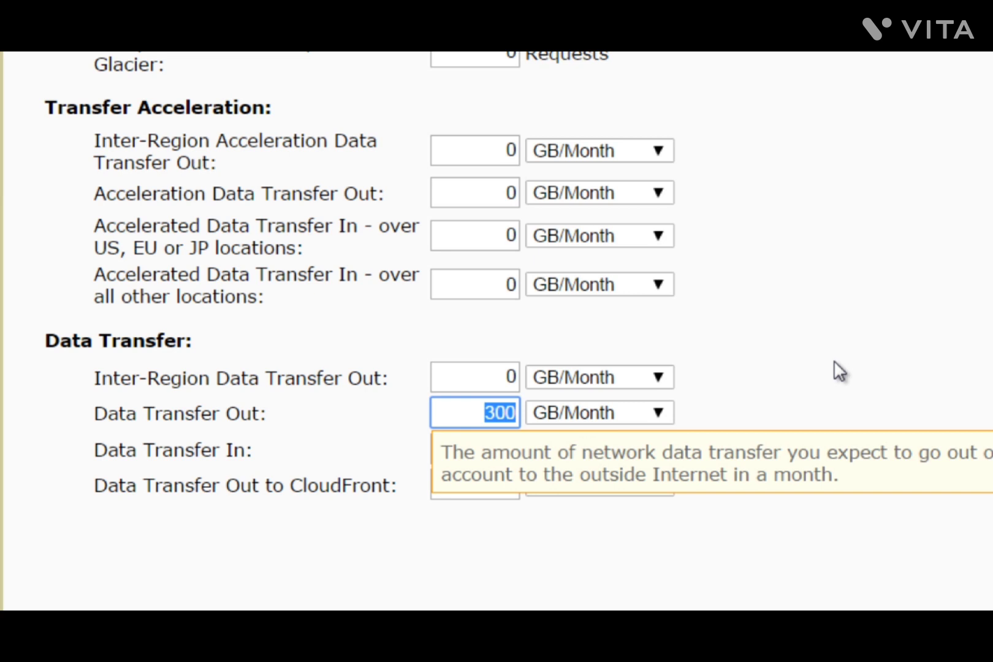
text(150)
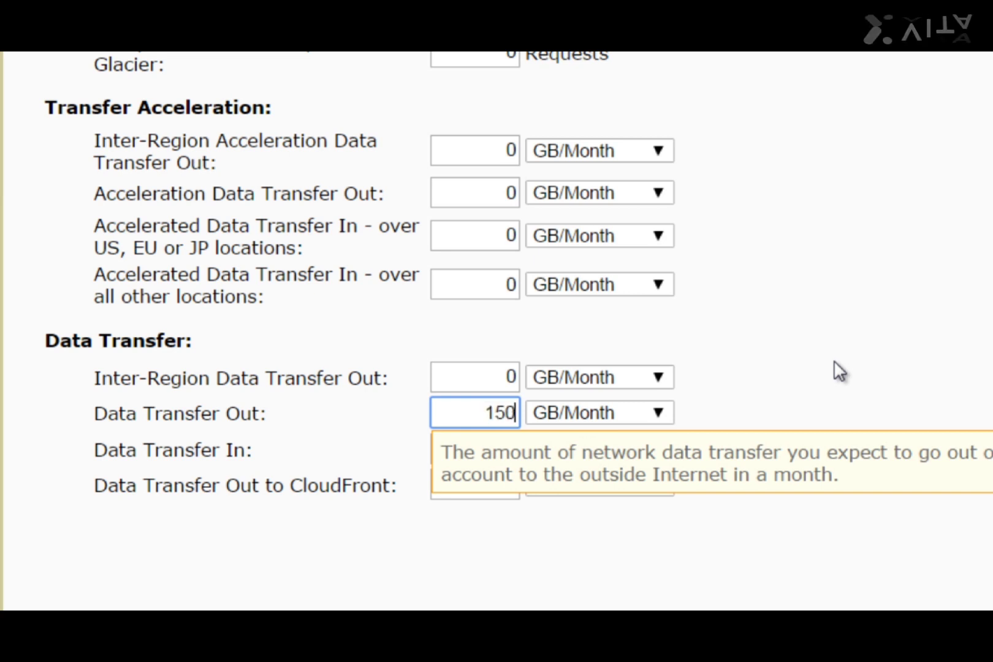
key(ctrl+a)
key(Tab)
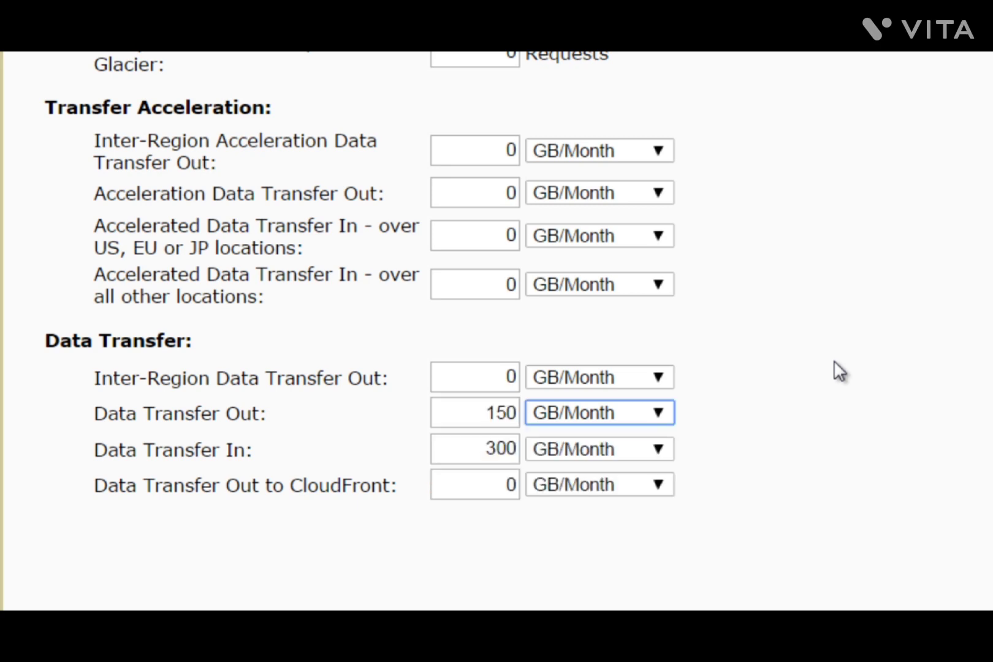
Step: Set Data Transfer In to 150 GB/Month and check the updated monthly bill estimate
key(Tab)
text(150)
click(840, 371)
scroll(840, 371, up, 5)
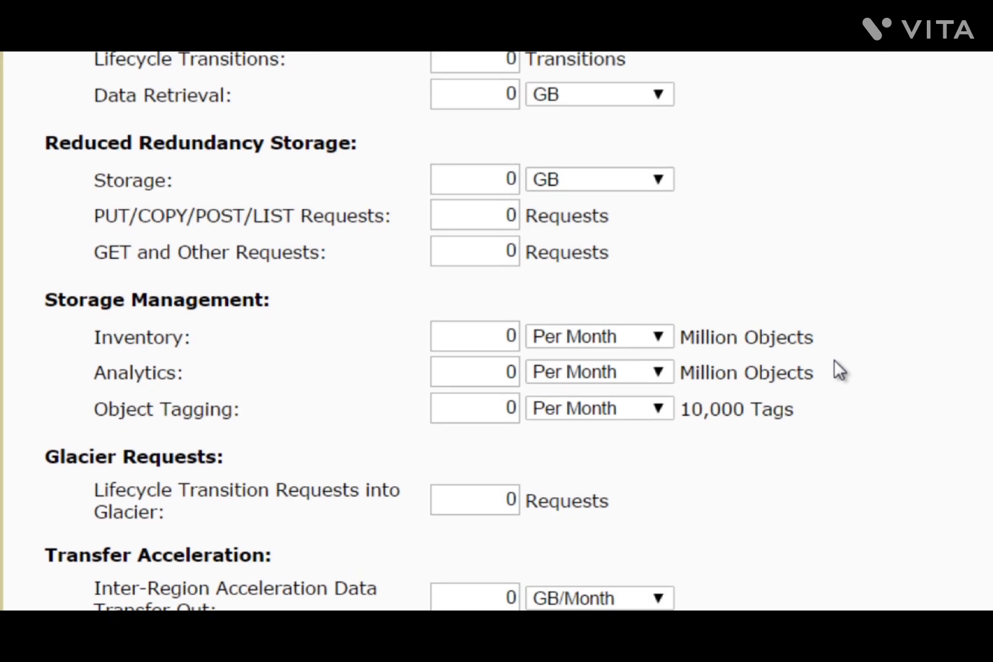
scroll(840, 371, up, 10)
scroll(849, 344, down, 1)
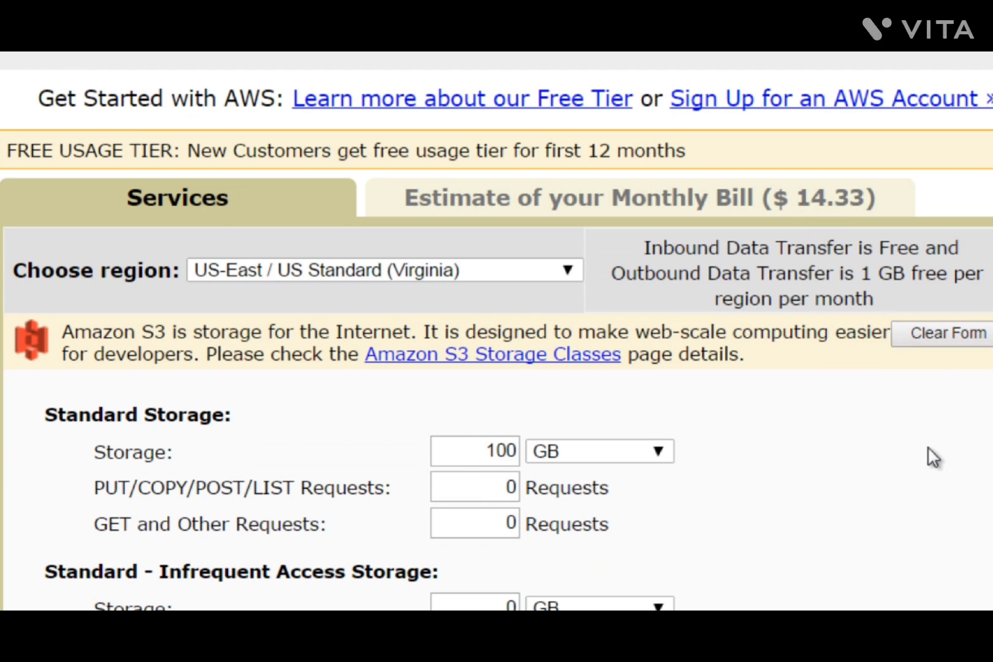
Step: Open the detailed monthly bill estimate and review the cost of each service and the total payment
click(705, 204)
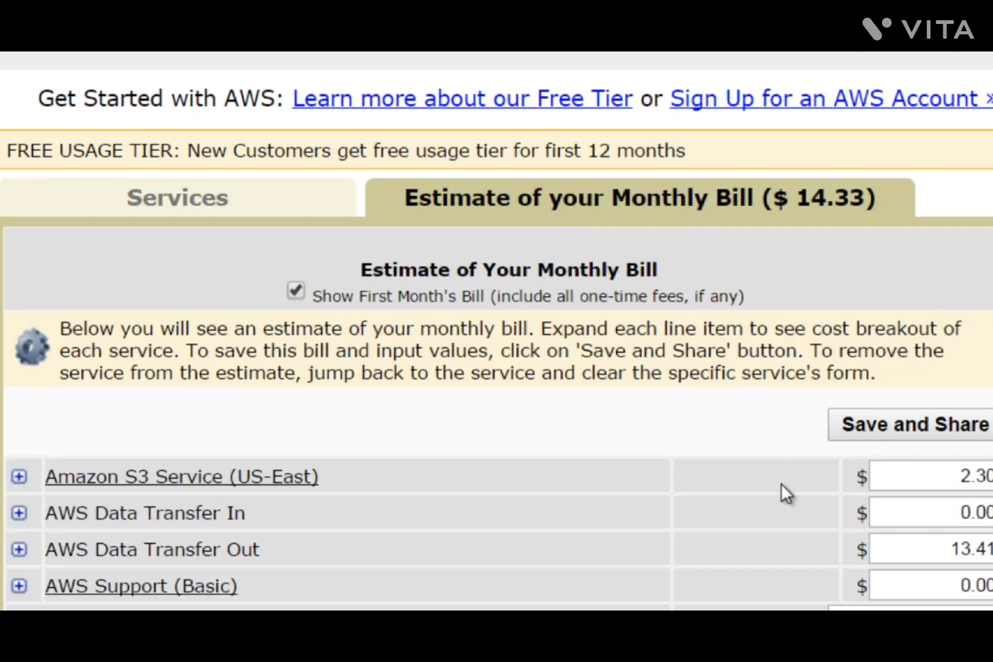
scroll(781, 487, down, 5)
scroll(781, 482, up, 2)
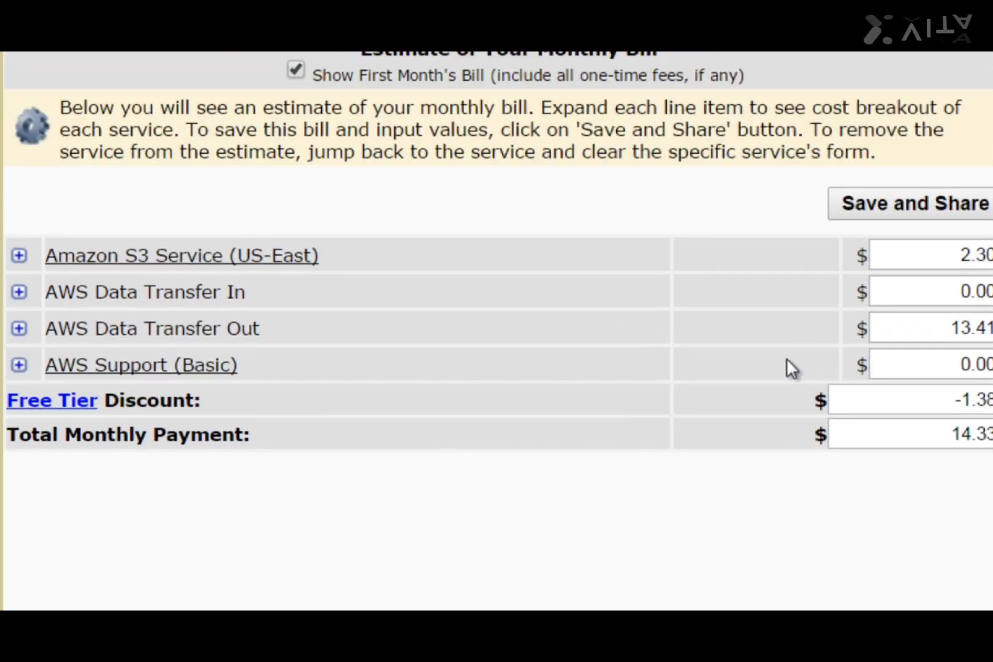
Step: Open Calculator, multiply 15 by 12 to get the yearly cost, and close it again
key(super)
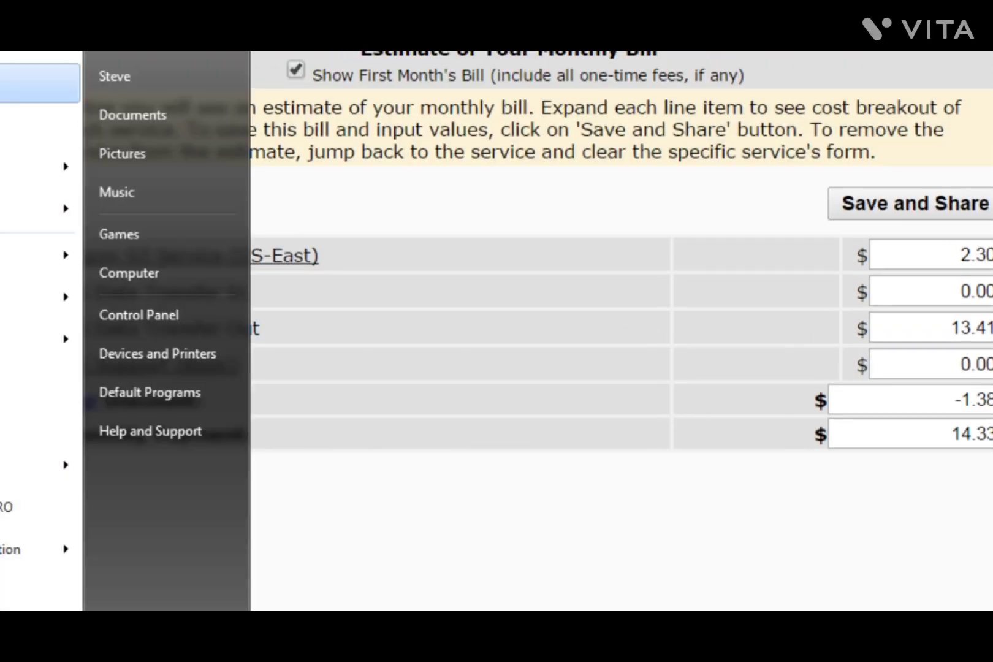
click(31, 83)
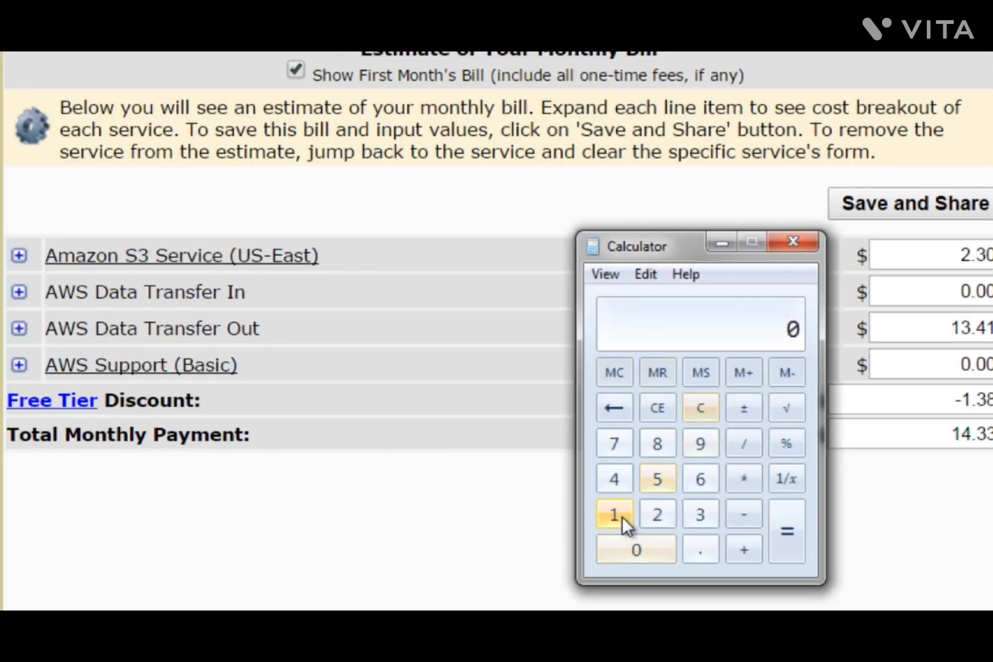
click(618, 515)
click(657, 481)
click(744, 482)
click(622, 518)
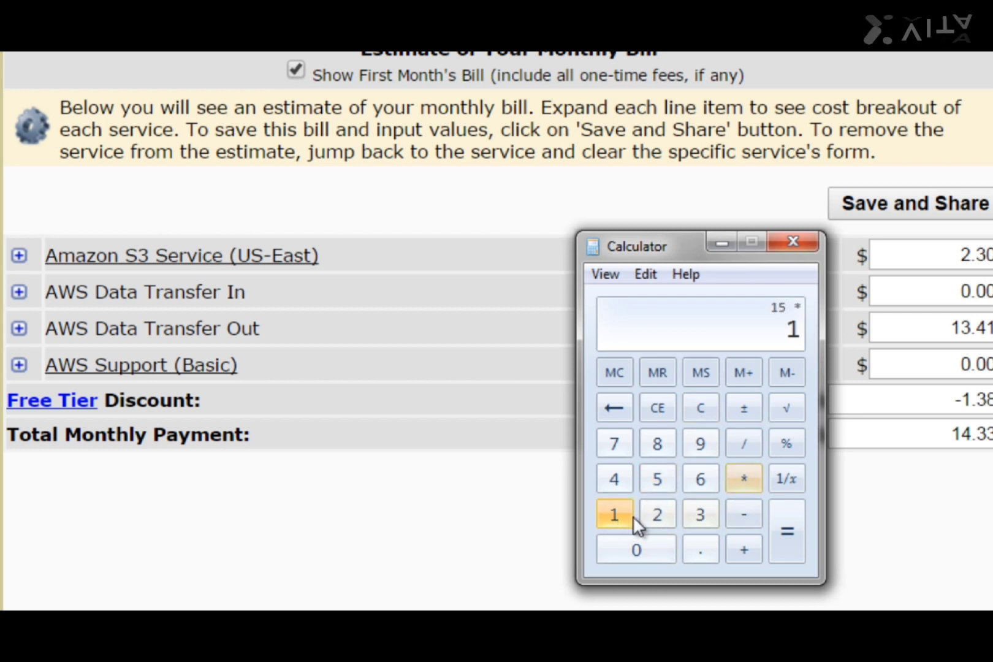
click(657, 515)
click(788, 533)
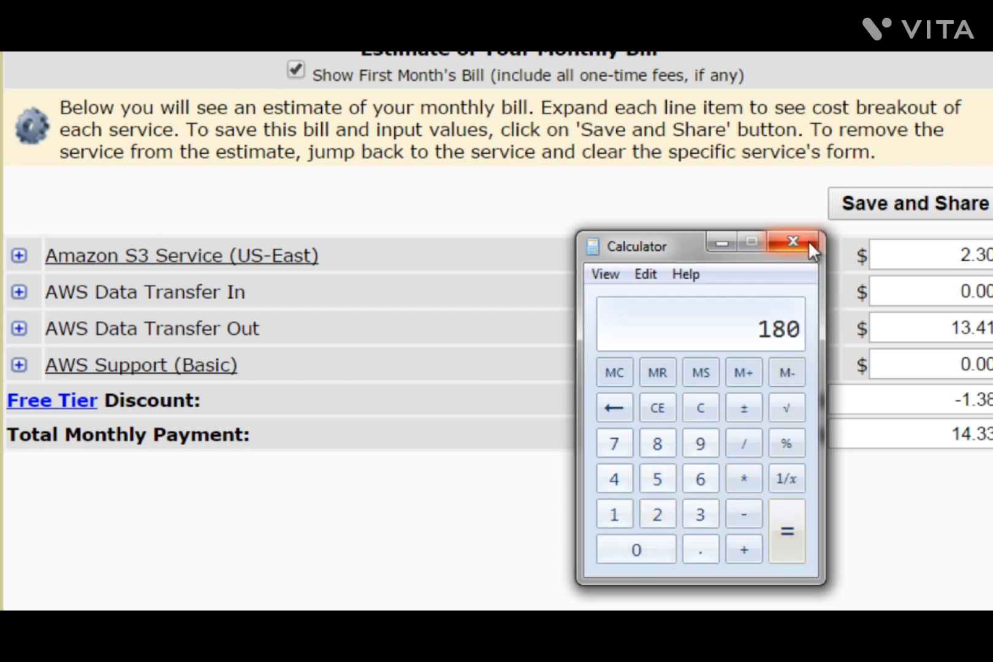
click(802, 242)
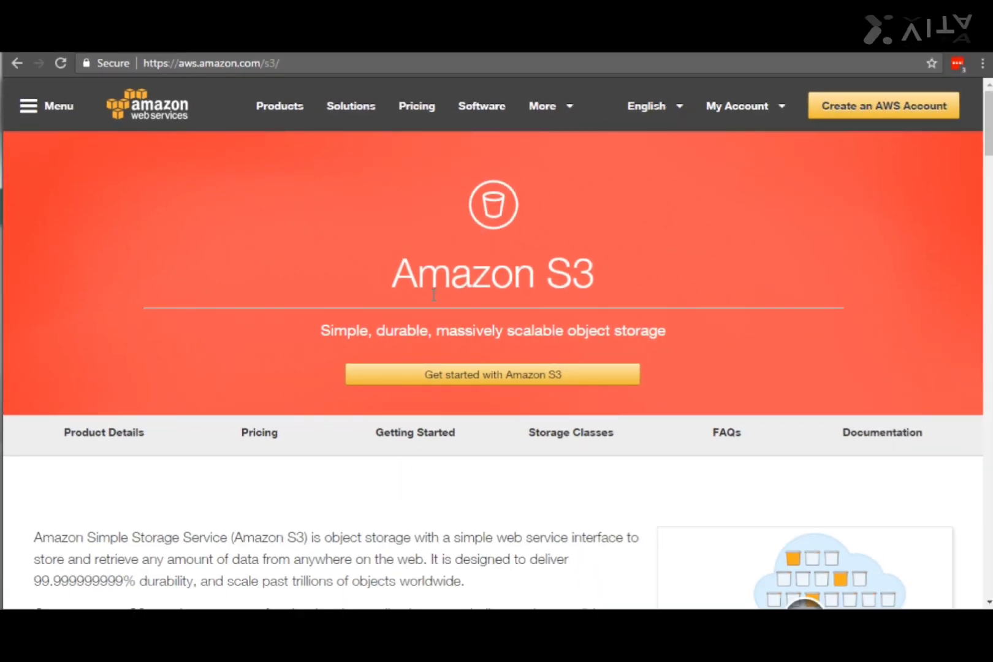
Step: Look over the Amazon S3 product page and open My Billing Dashboard for the AWS account
scroll(484, 301, down, 1)
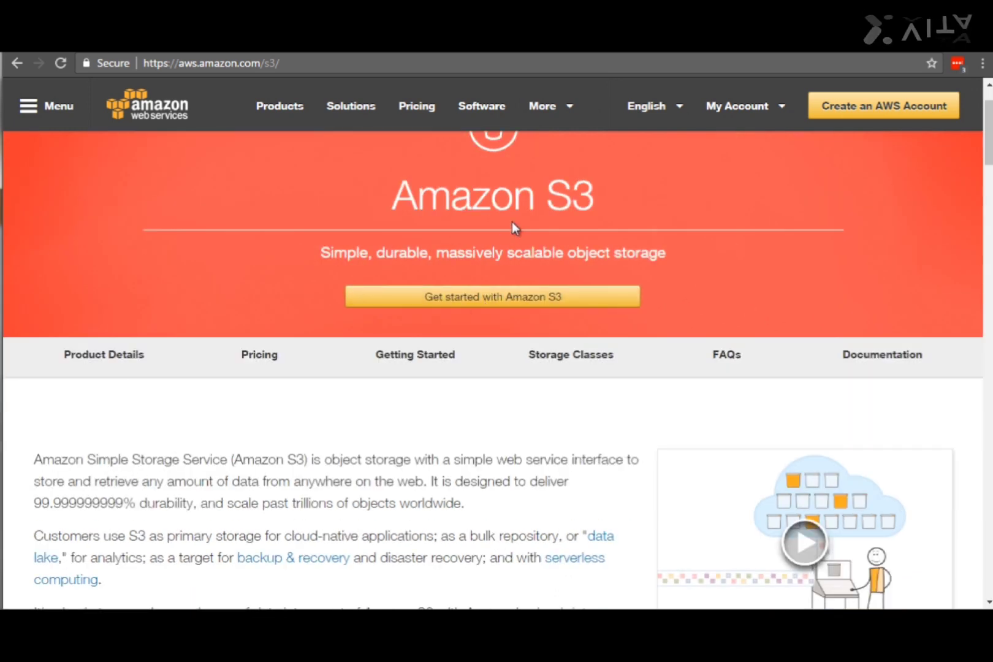
double_click(570, 195)
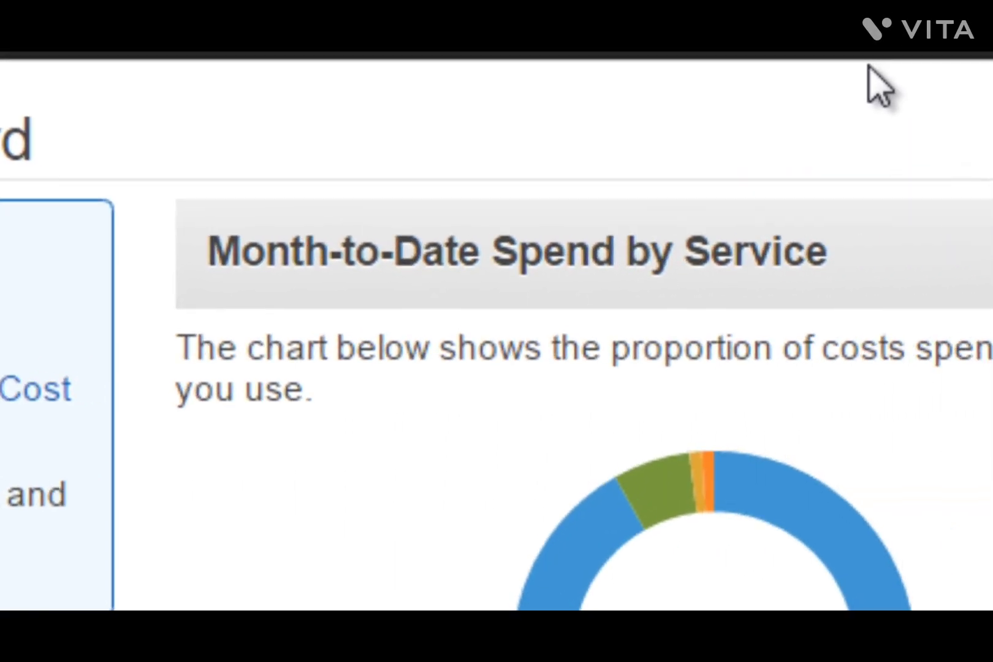
click(813, 49)
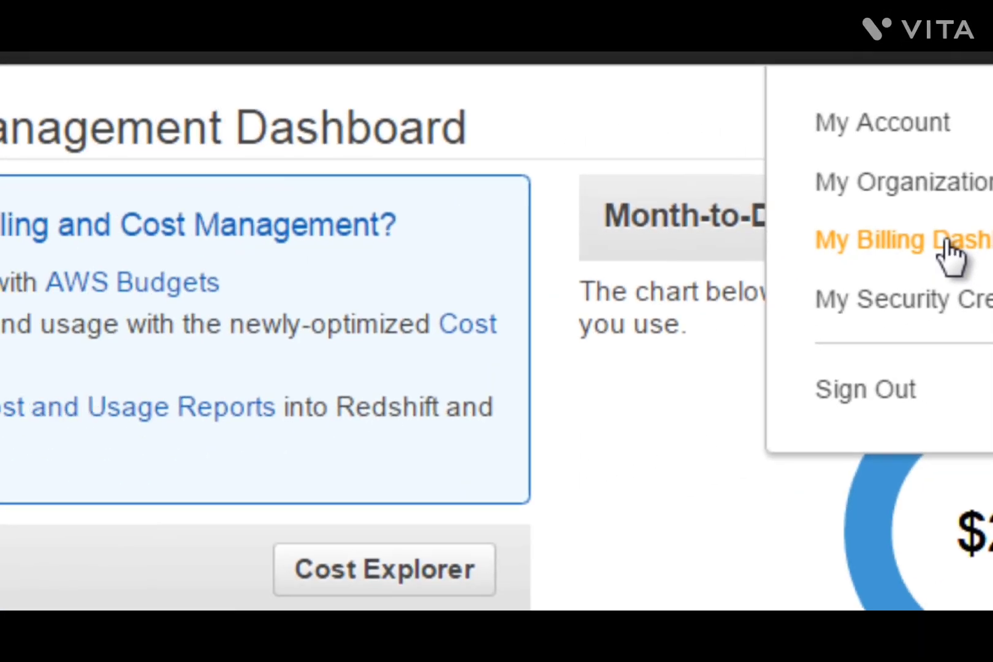
click(655, 309)
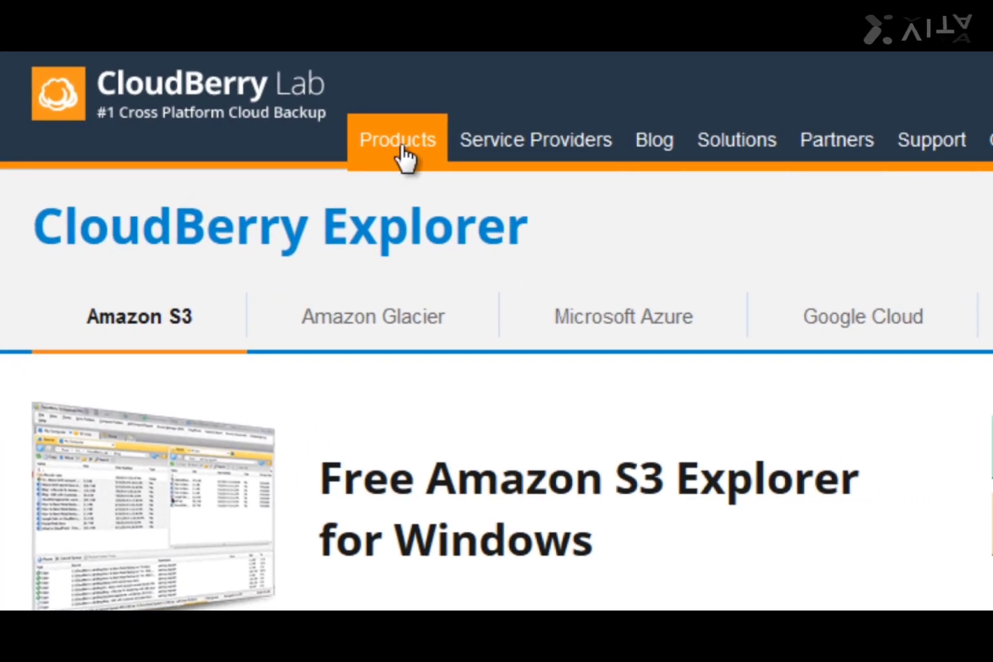
Step: Open the CloudBerry Explorer for Amazon S3 product page and review its description and download options
mouse_move(409, 152)
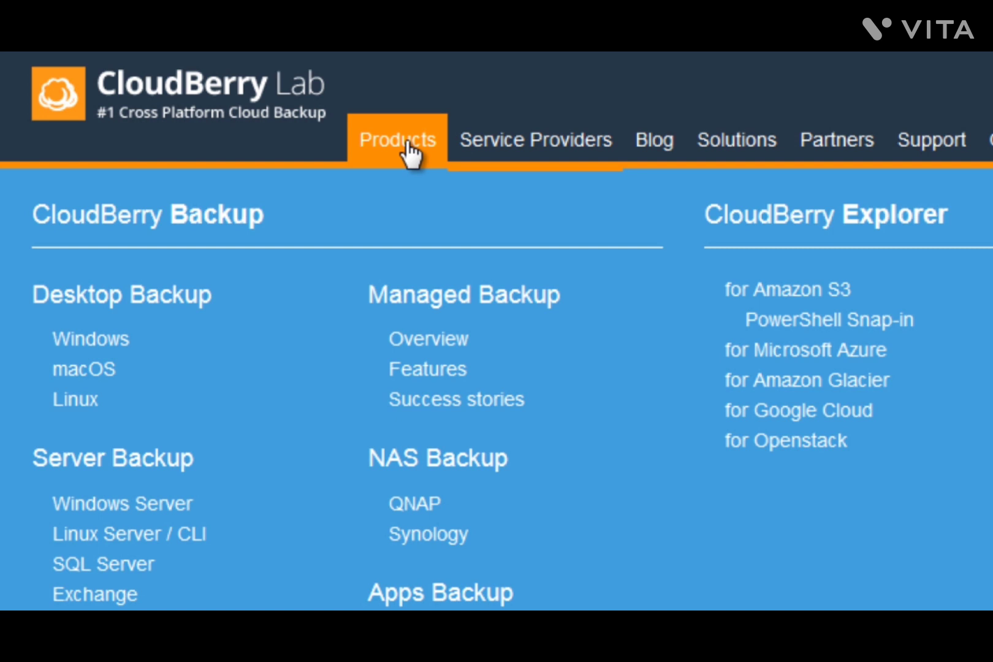
click(812, 294)
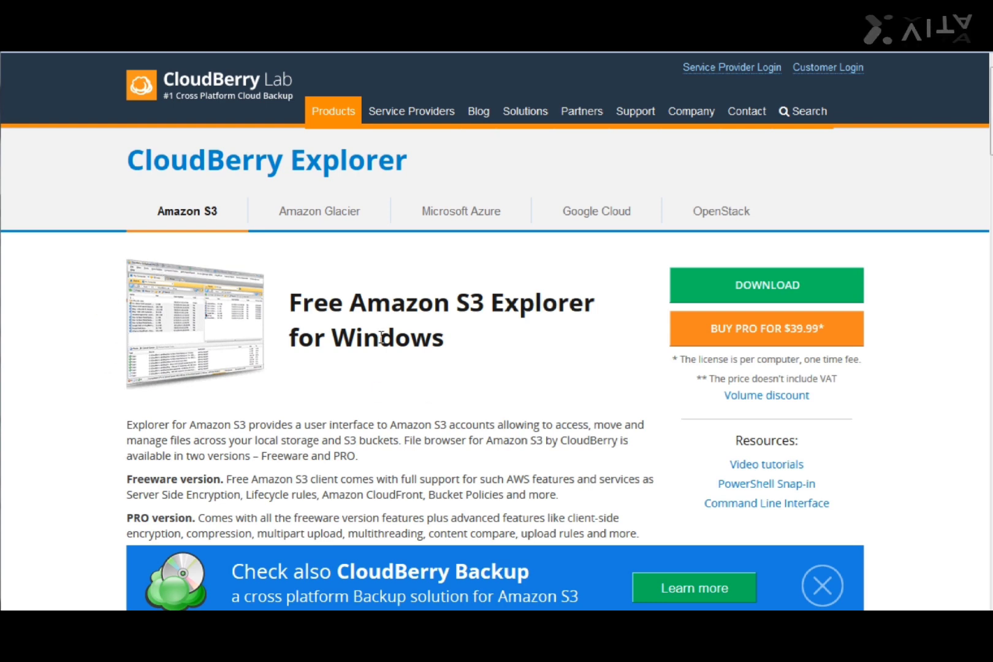
scroll(380, 337, down, 3)
scroll(382, 343, down, 5)
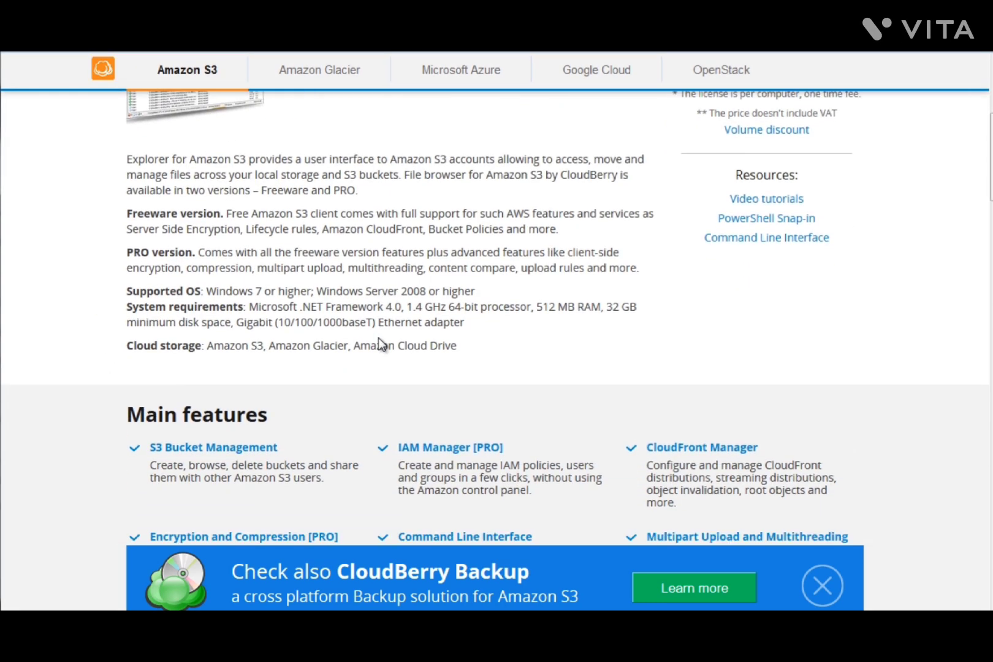
scroll(388, 346, up, 7)
scroll(807, 295, up, 1)
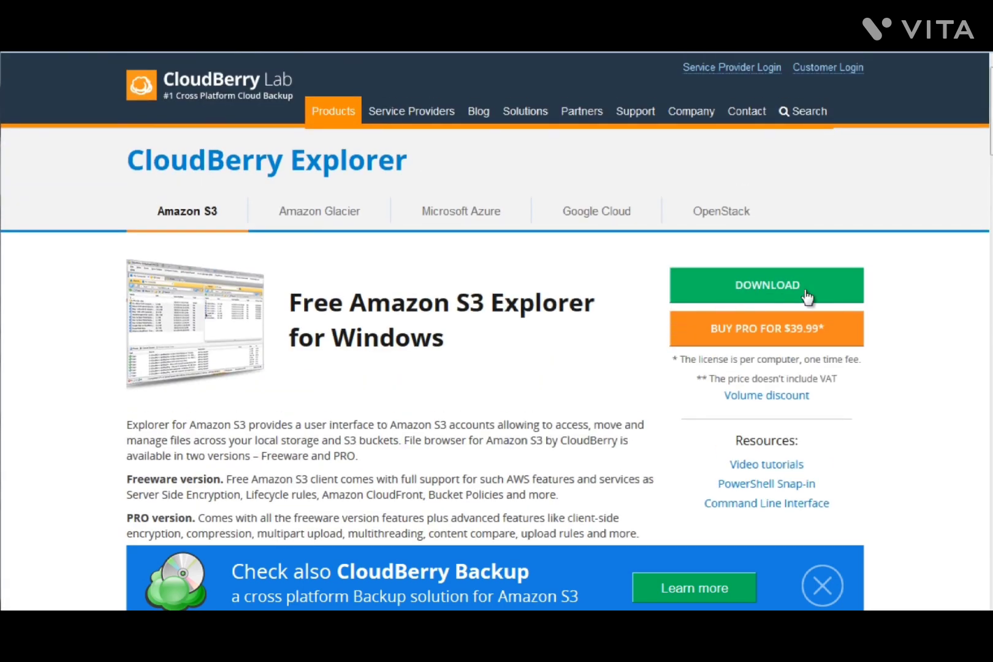
Step: Examine the Freeware to PRO comparison of CloudBerry Explorer, including features, large object limits, support and pricing
scroll(595, 362, down, 8)
scroll(594, 364, down, 12)
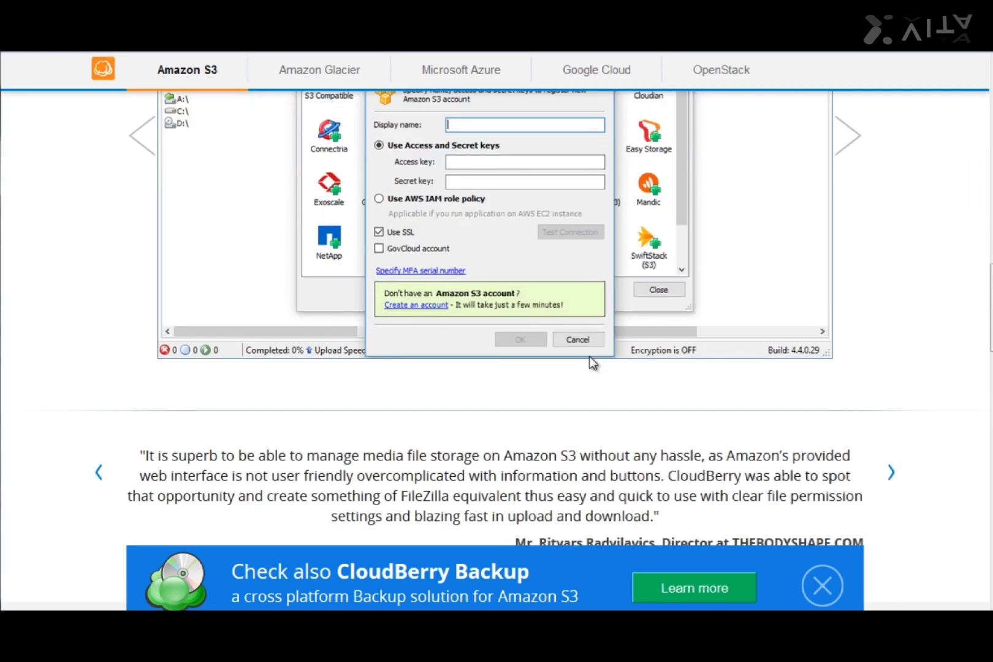
scroll(595, 366, up, 3)
scroll(593, 365, down, 5)
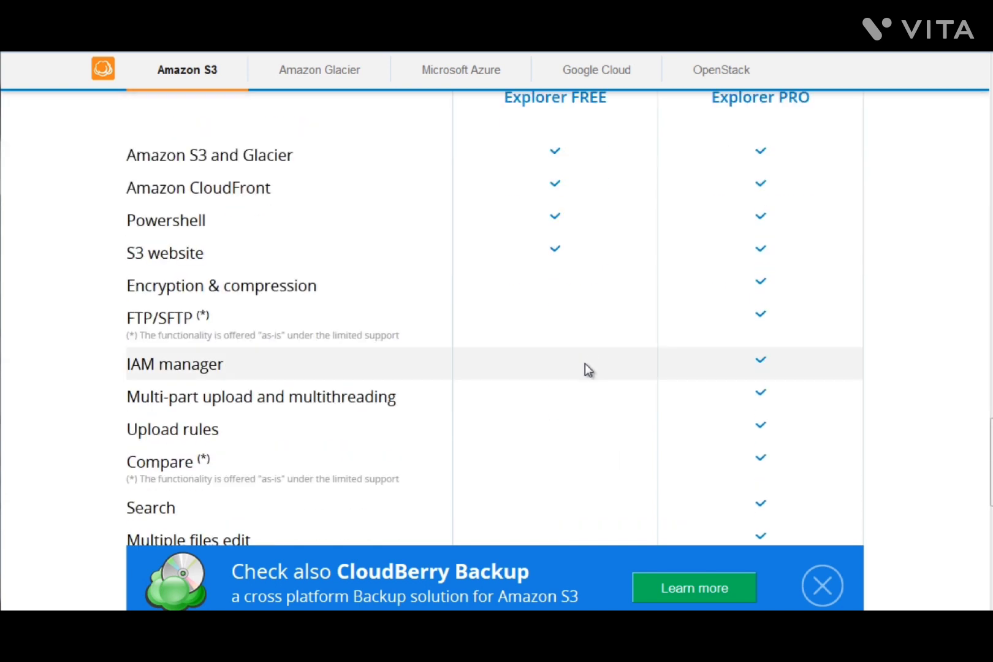
scroll(610, 340, up, 1)
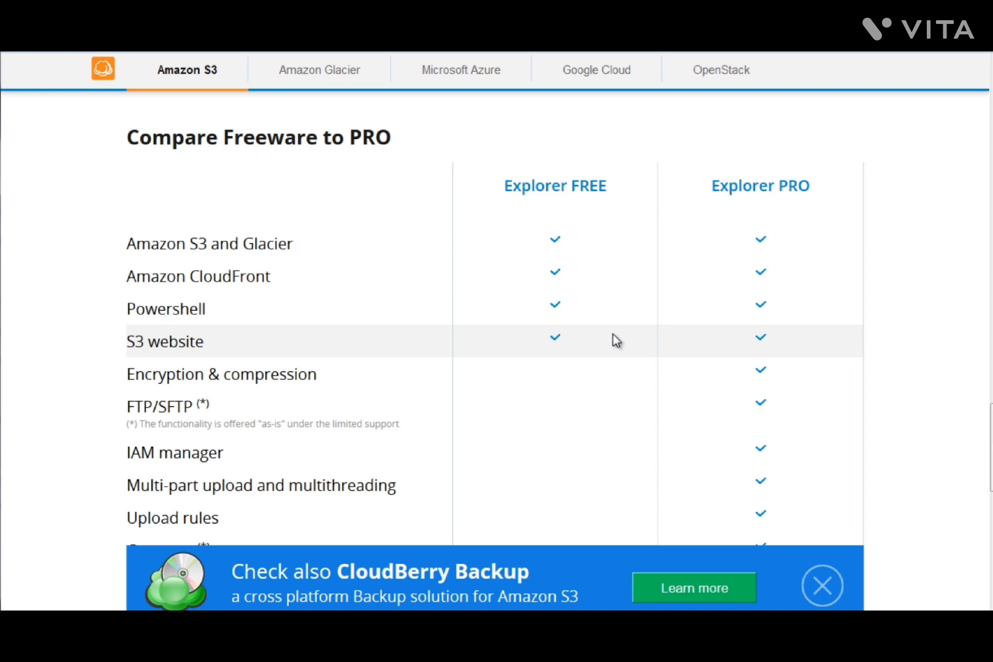
scroll(645, 340, down, 4)
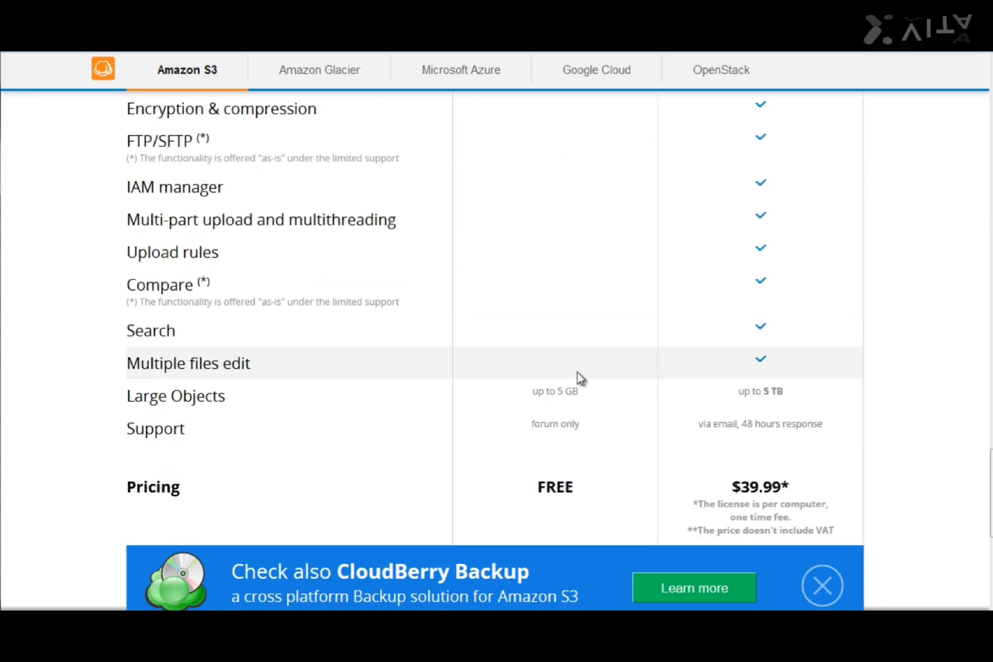
scroll(766, 389, down, 4)
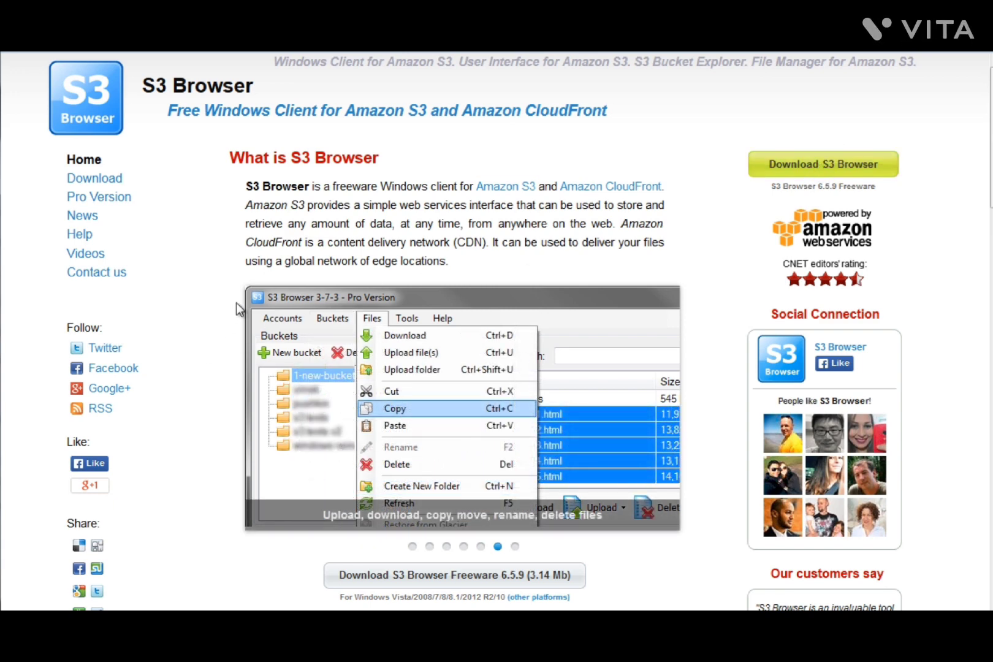
Step: Review the S3 Browser home page for its description, features and freeware download
scroll(235, 303, down, 4)
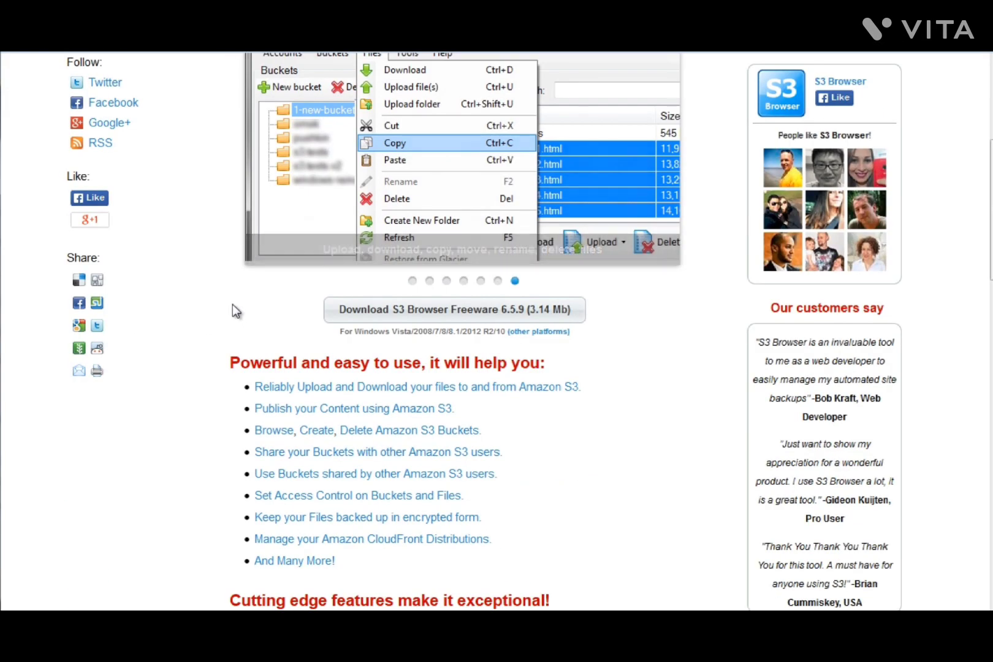
scroll(233, 303, up, 1)
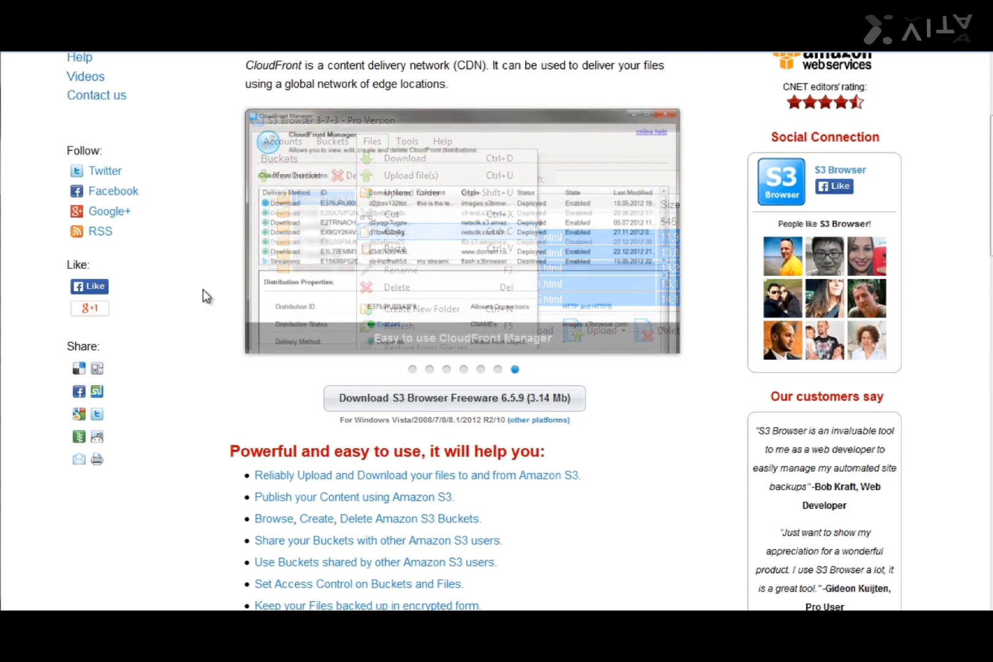
scroll(208, 292, up, 2)
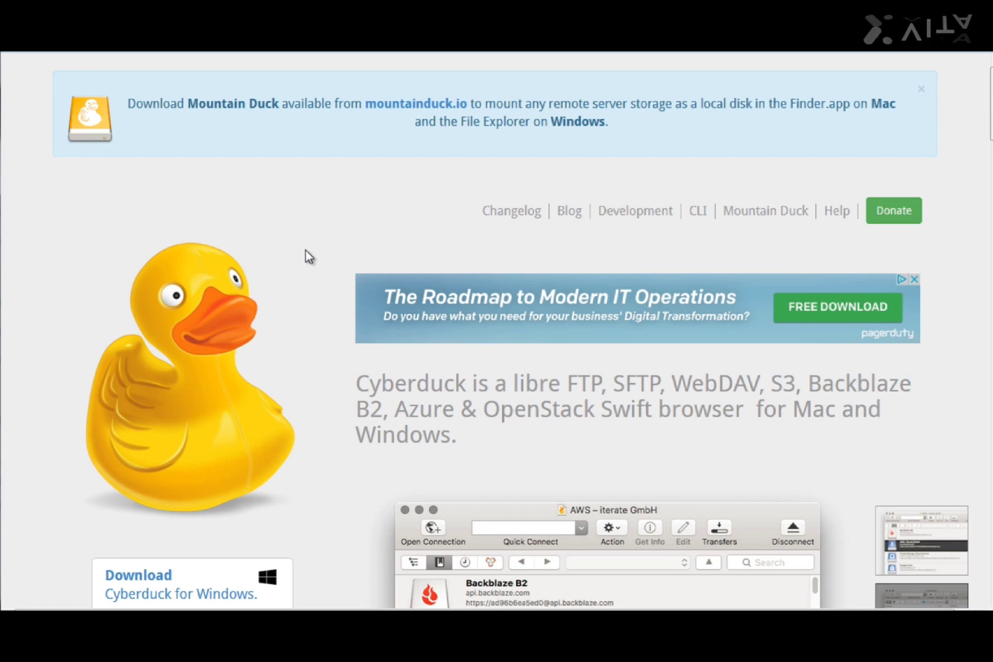
Step: Review the Cyberduck home page for its S3 support and its Windows and Mac downloads
scroll(249, 351, down, 1)
scroll(249, 344, down, 4)
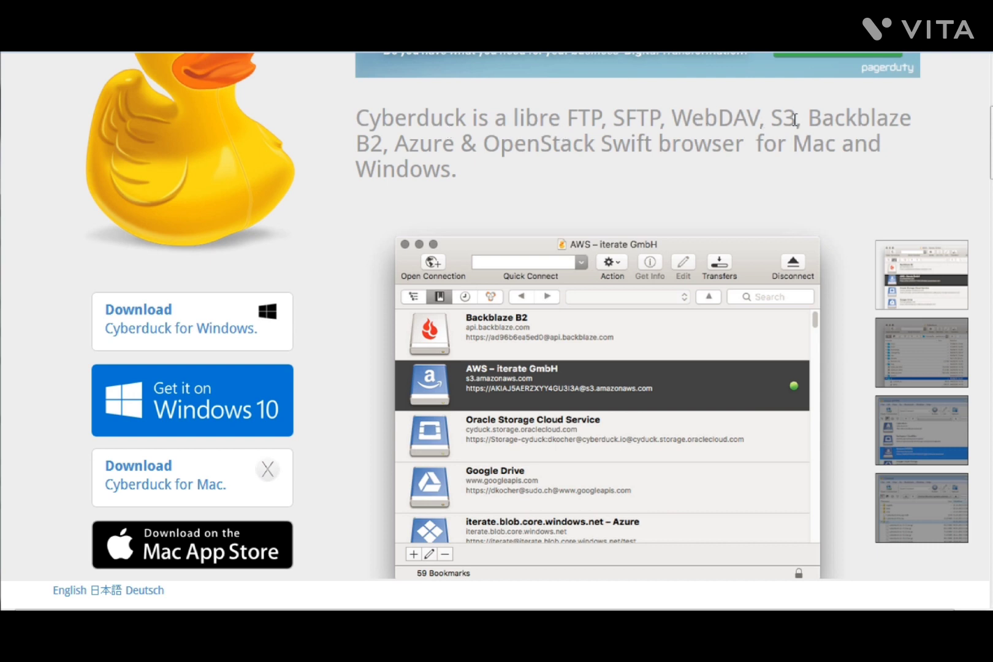
drag(784, 118, 772, 118)
scroll(347, 244, down, 3)
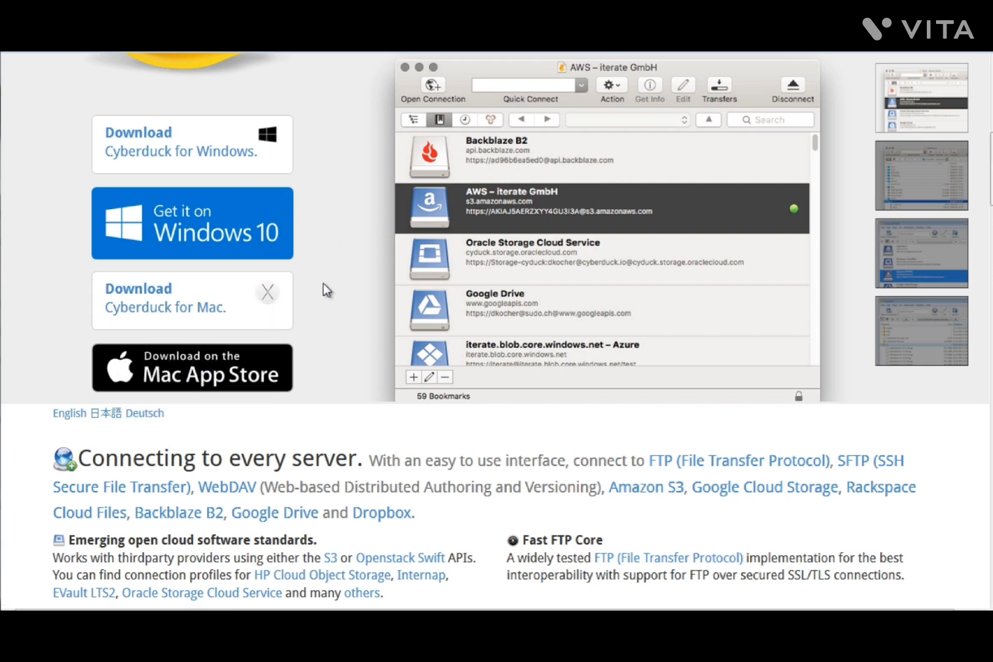
scroll(323, 283, down, 4)
scroll(337, 237, up, 10)
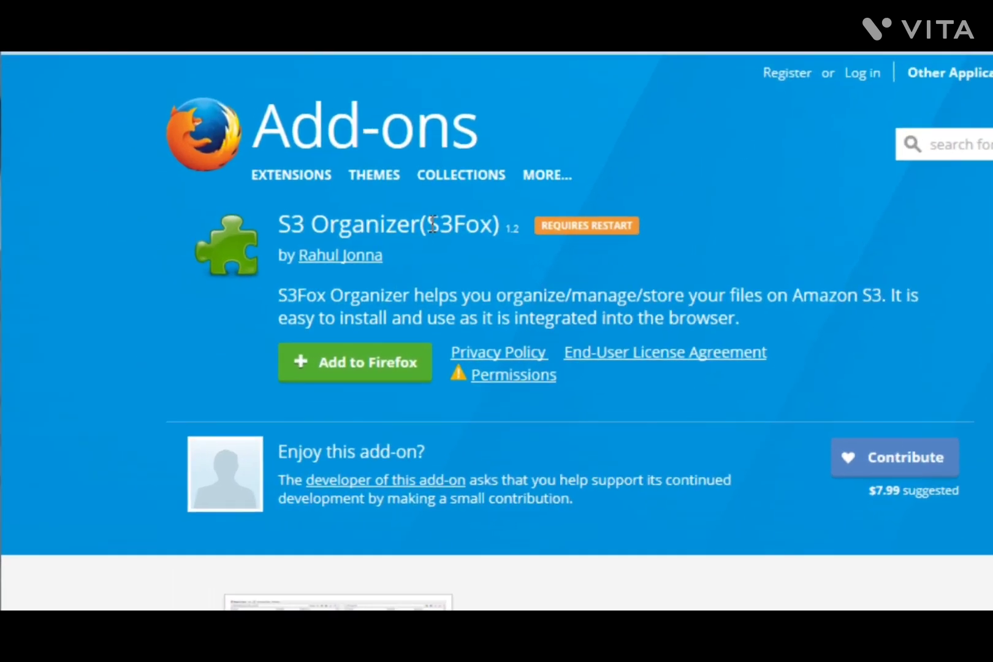
Step: Highlight the S3Fox name in the S3 Organizer title on the Firefox Add-ons page
drag(314, 176, 360, 176)
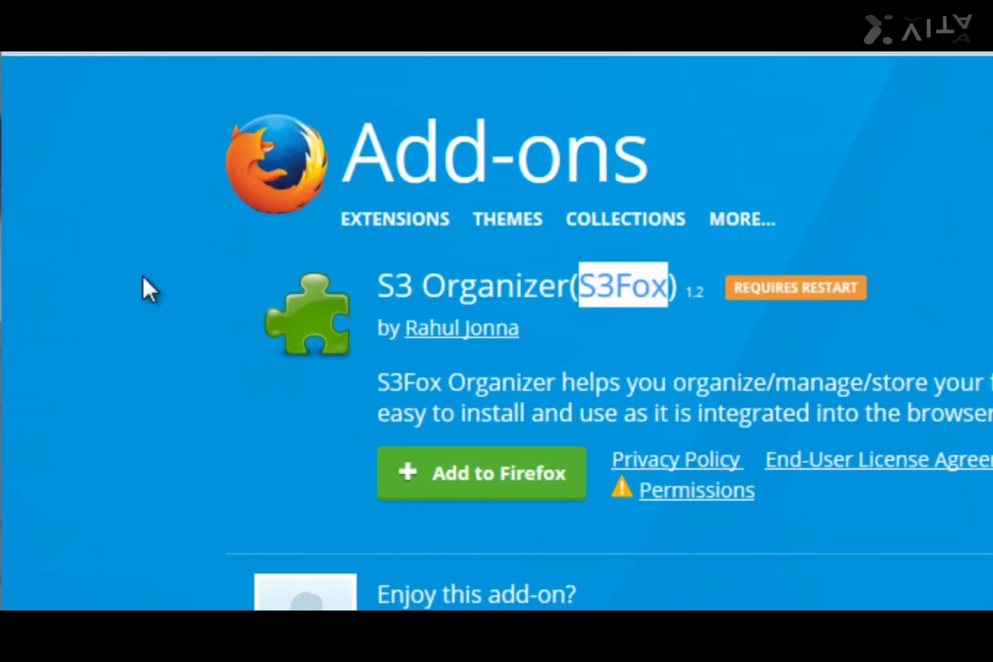
click(161, 270)
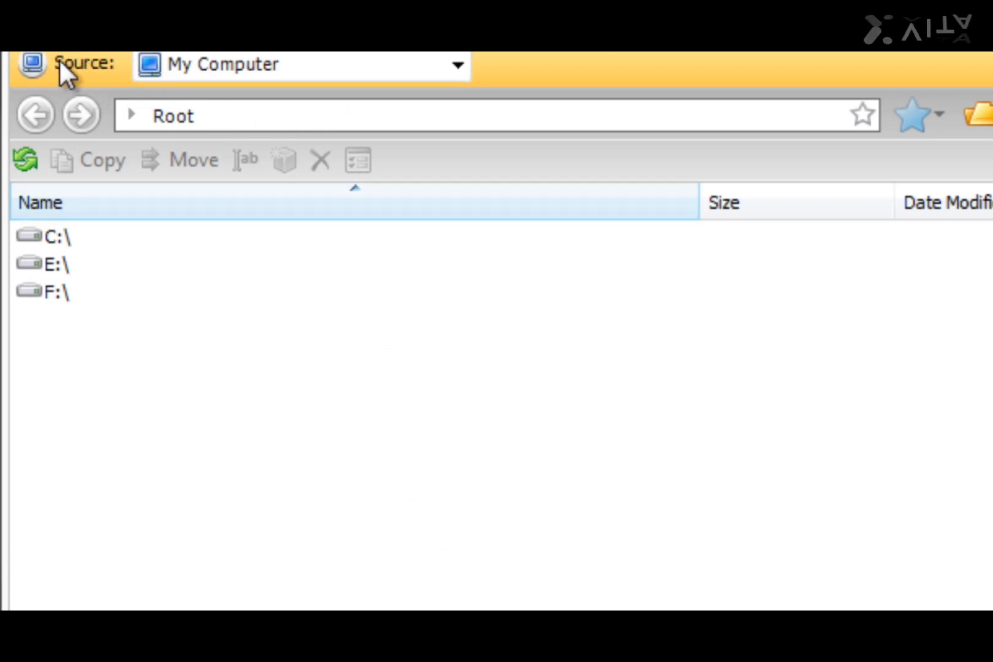
Step: Start adding a new storage account as the source and browse the supported cloud storage providers
click(456, 66)
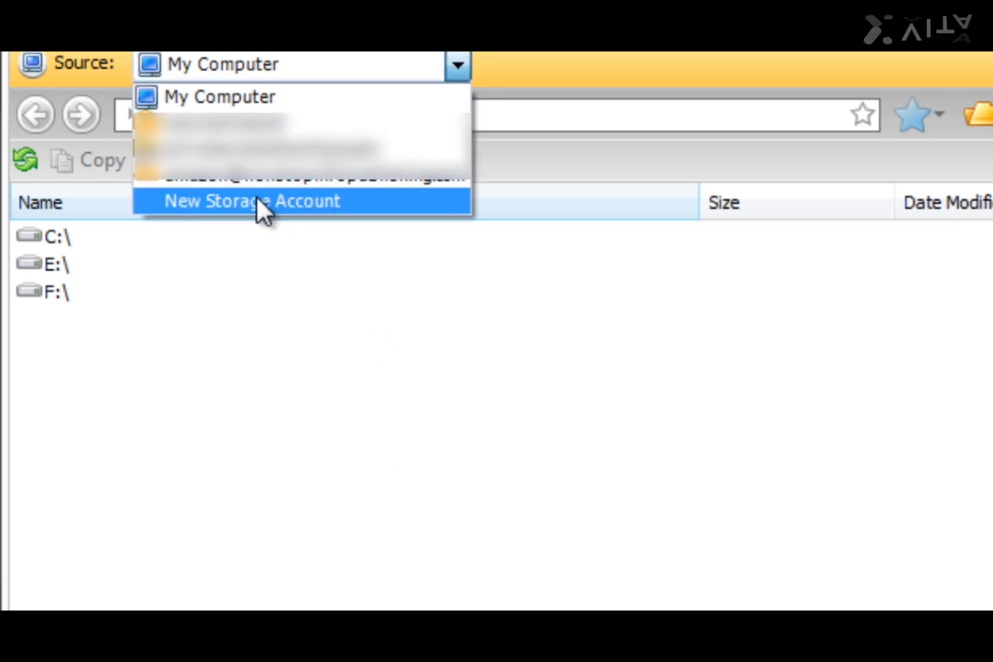
click(213, 202)
drag(846, 122, 411, 81)
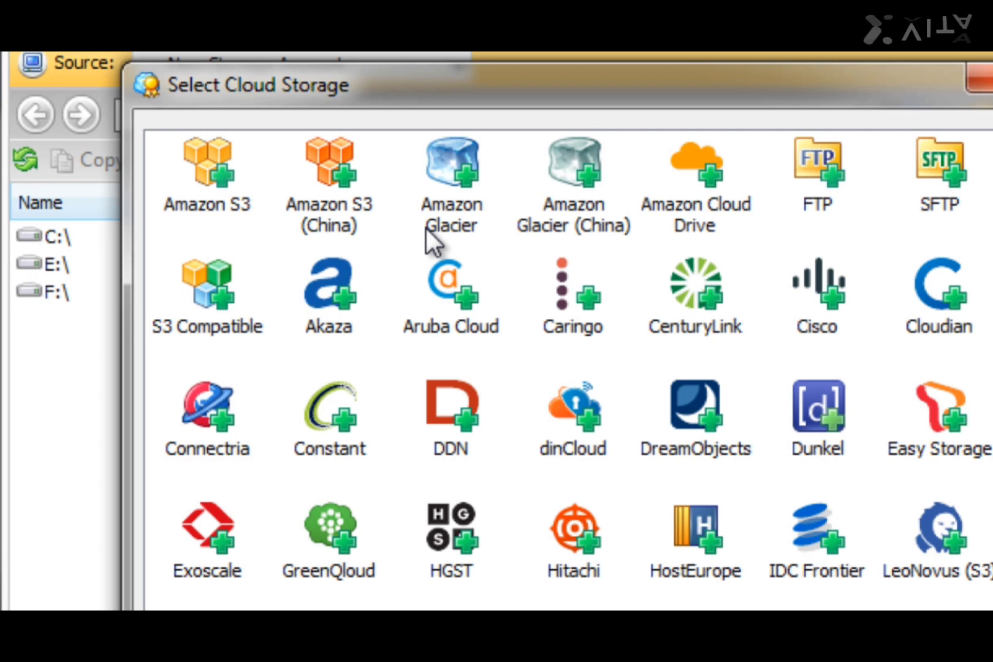
scroll(569, 370, down, 3)
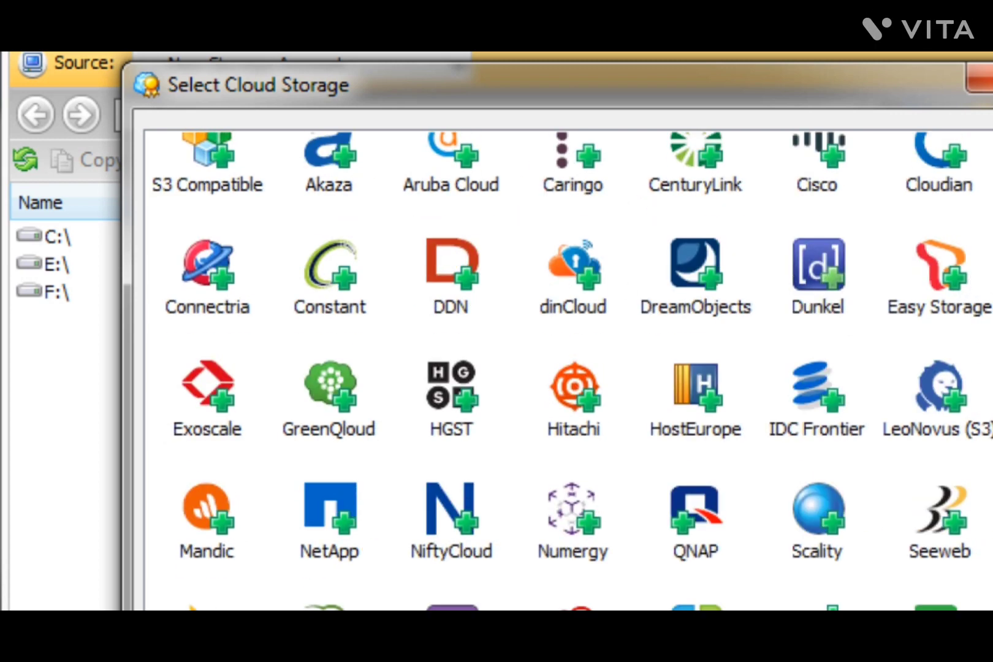
scroll(568, 370, up, 3)
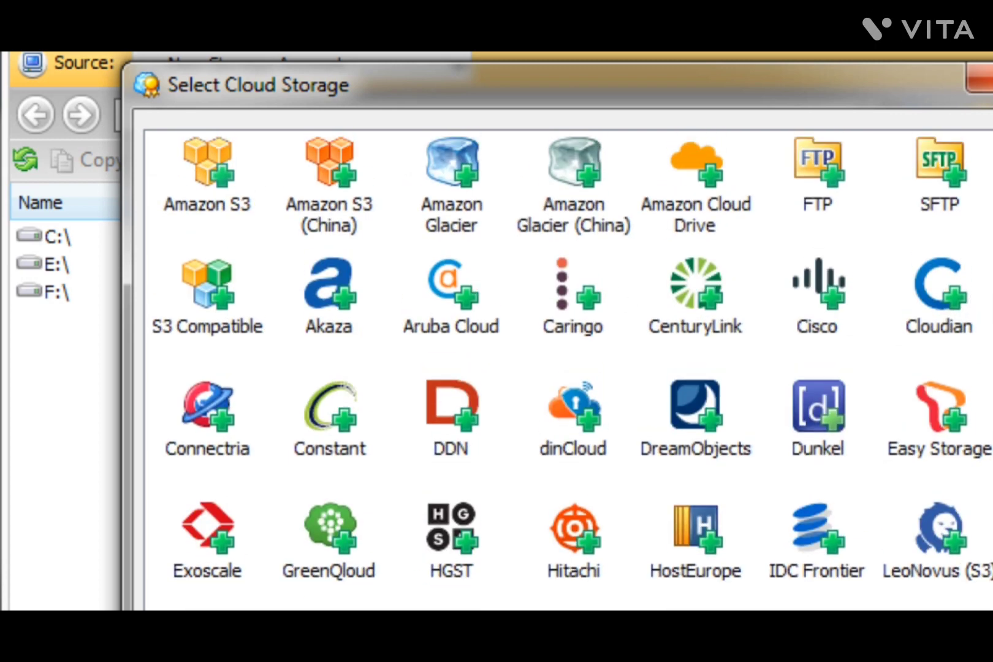
Step: Choose Amazon S3 as the provider and bring up the form for adding a new Amazon S3 account
click(826, 193)
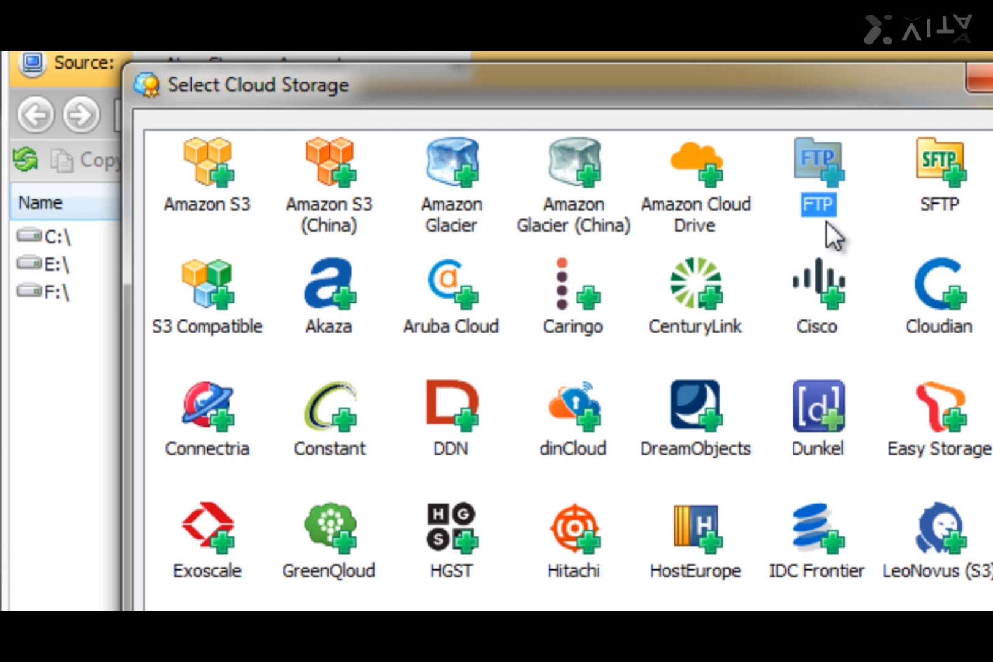
click(238, 204)
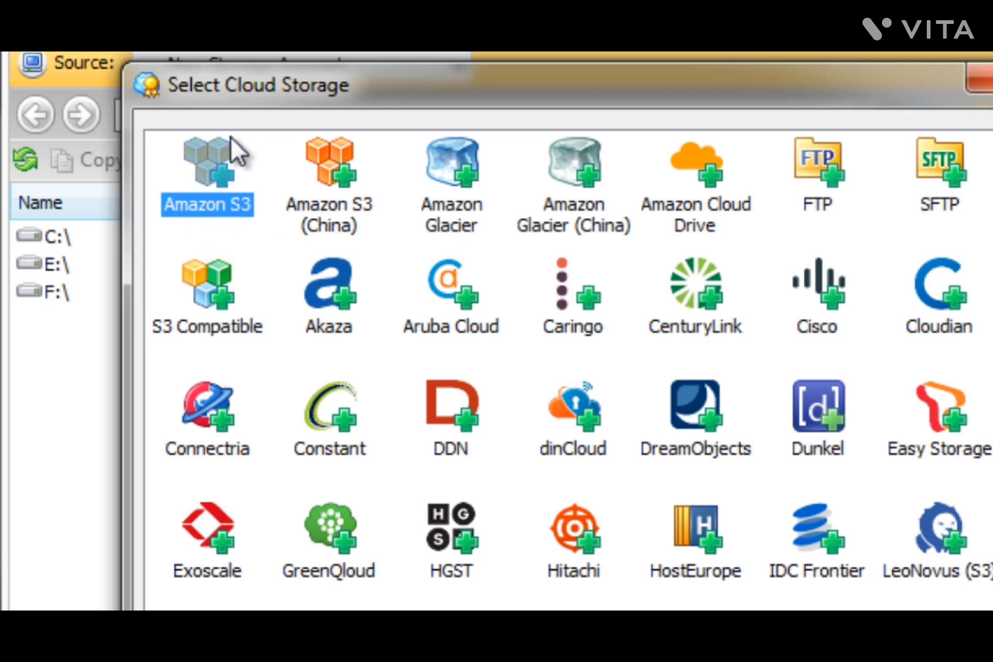
double_click(195, 181)
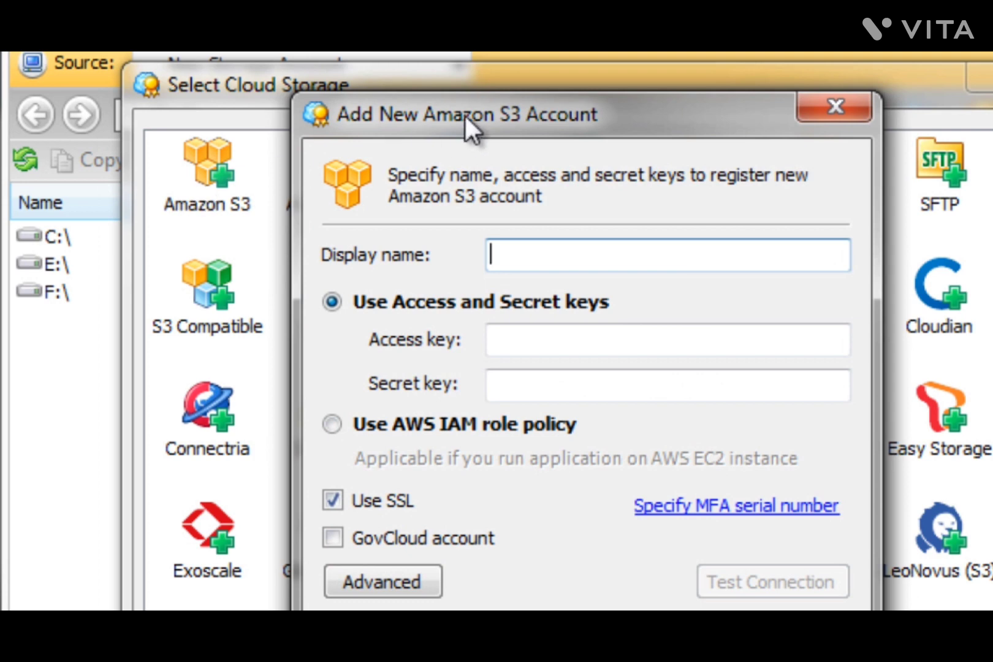
drag(431, 108, 297, 95)
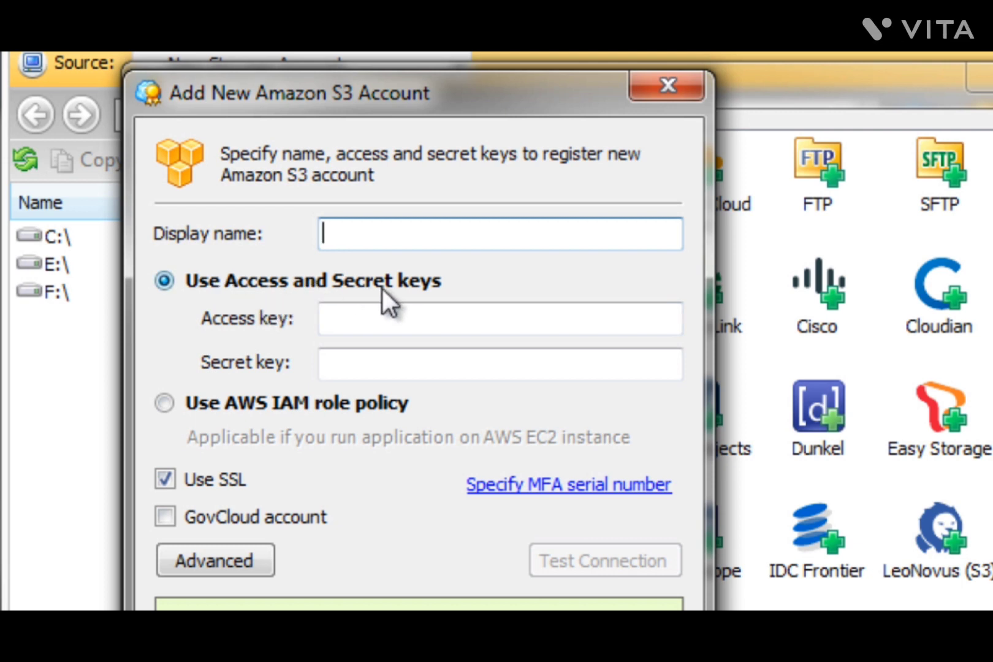
Step: Examine the access key and secret key fields required to register the Amazon S3 account
click(399, 325)
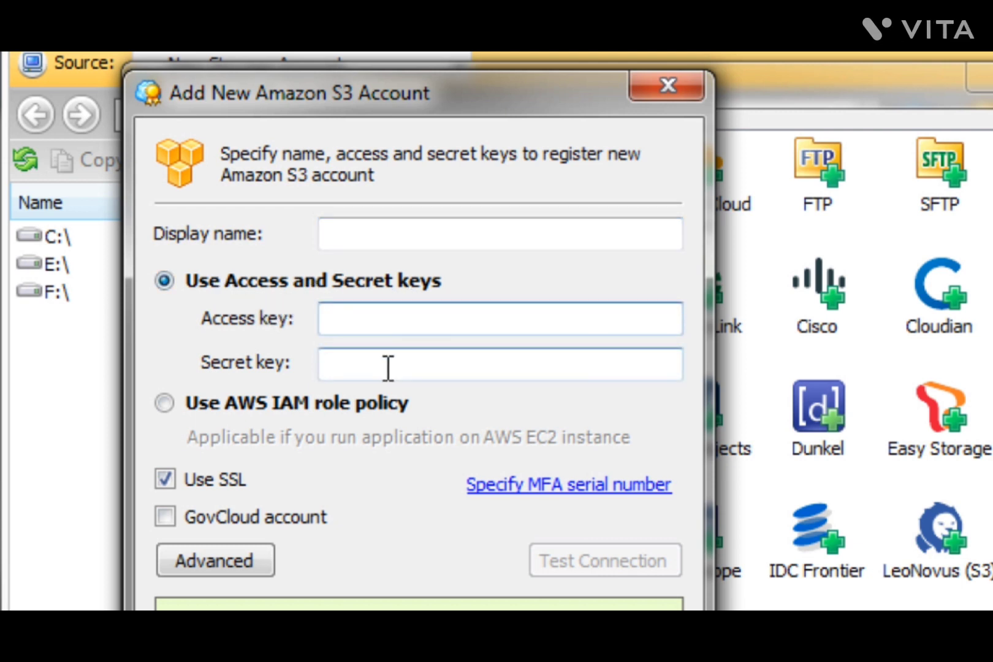
click(389, 368)
click(383, 321)
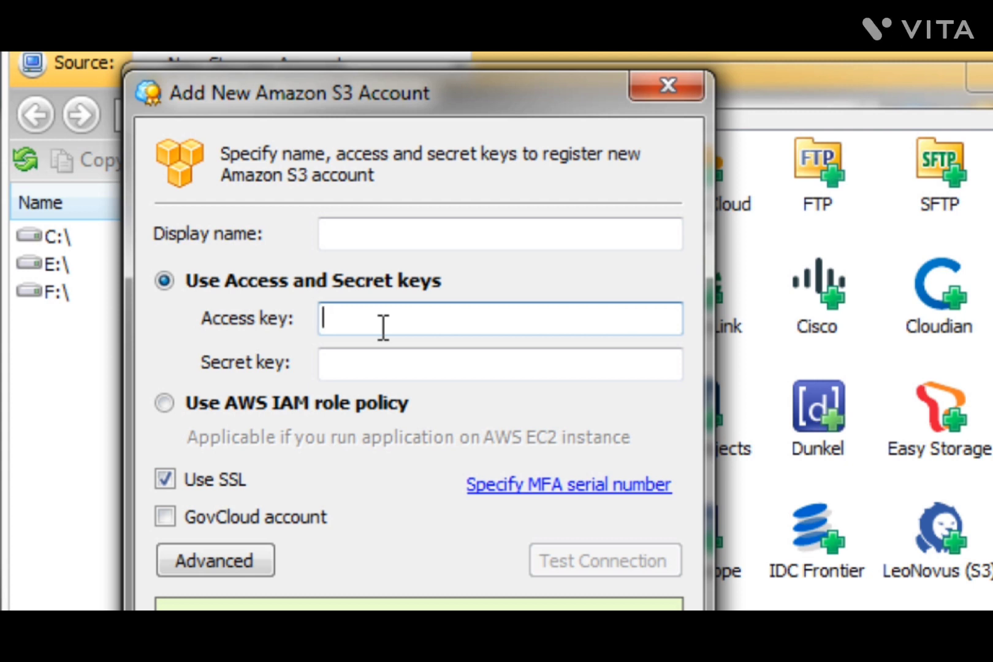
click(386, 365)
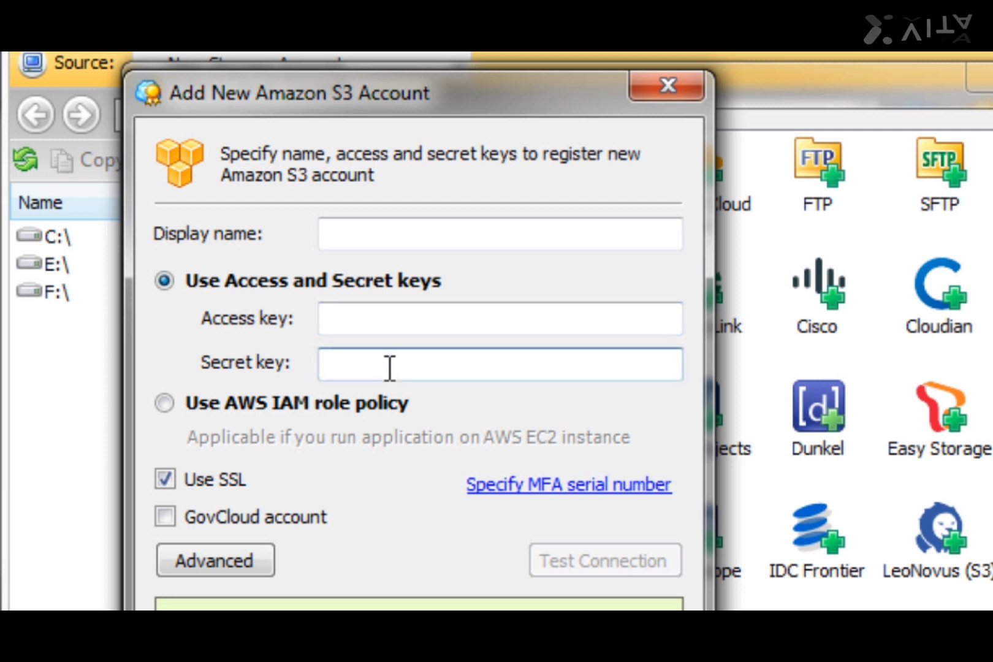
click(391, 318)
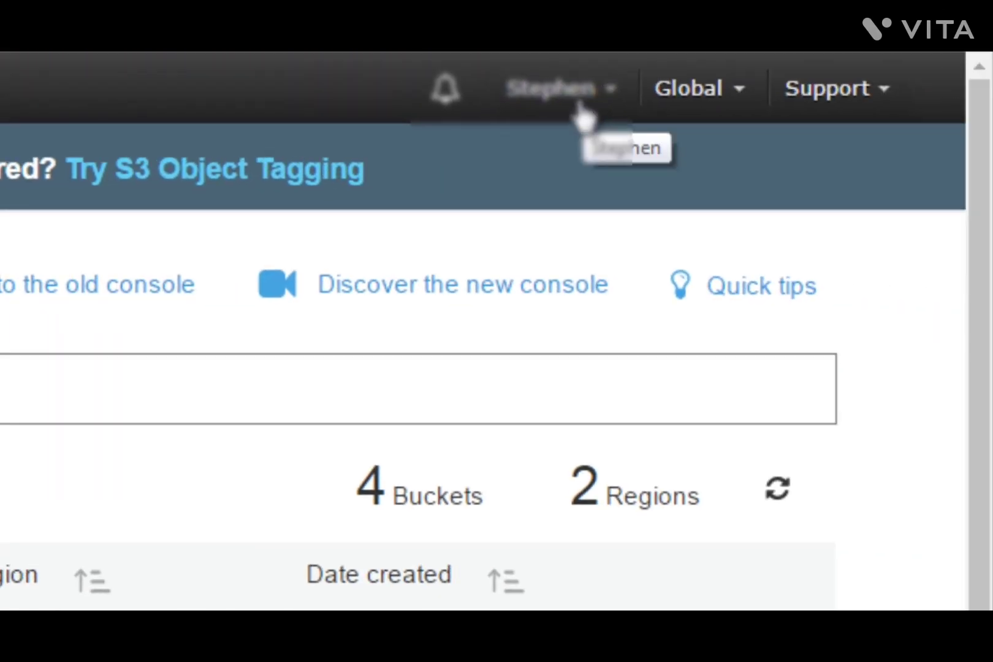
Step: Switch to the AWS console, continue to the account's security credentials page, and expand the Access Keys section
click(567, 106)
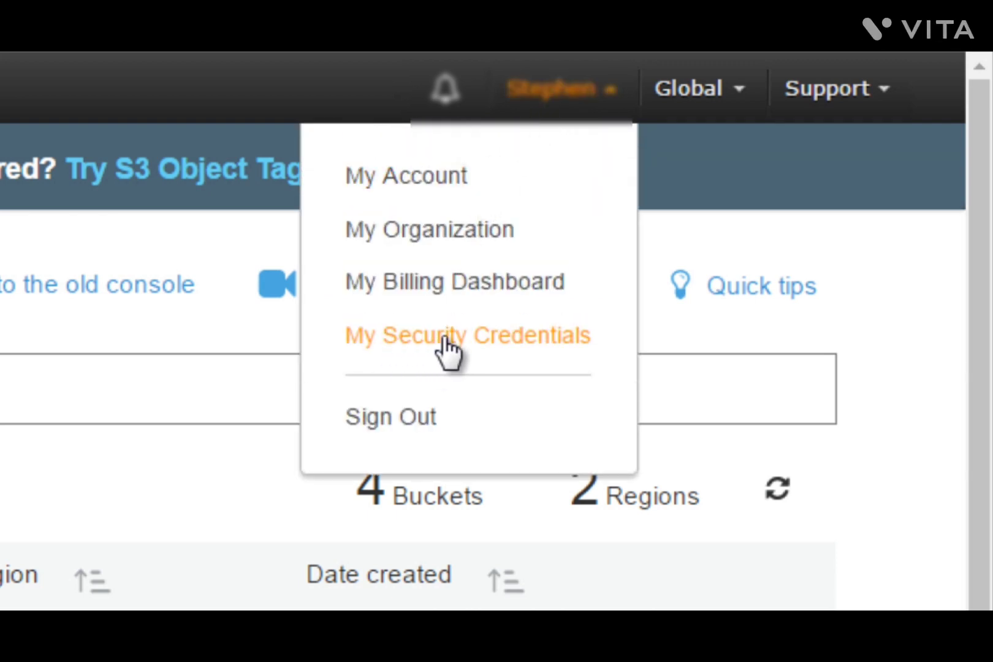
click(503, 344)
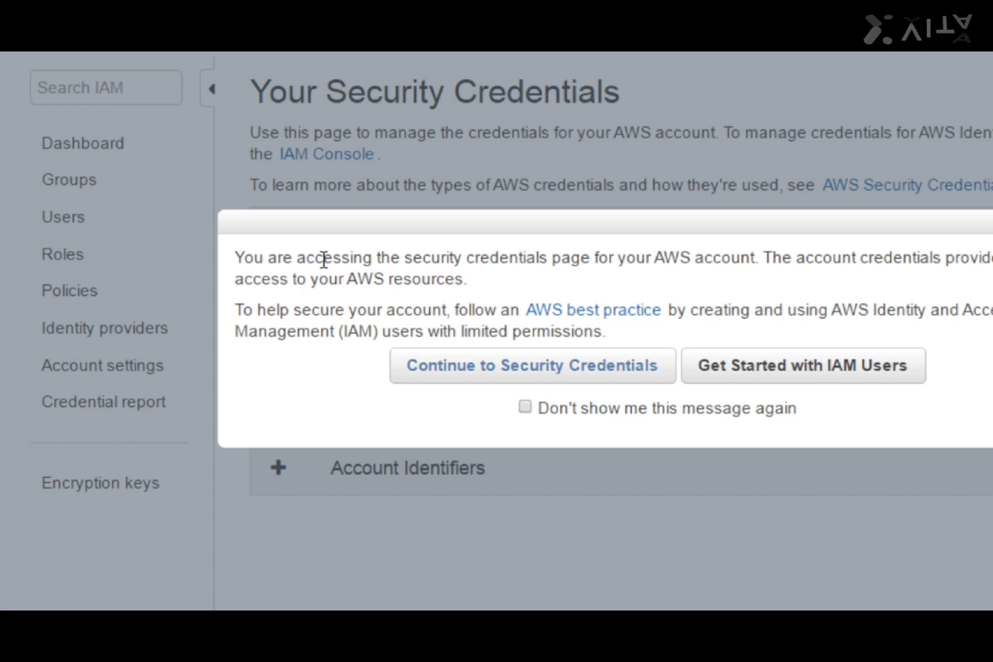
drag(314, 257, 747, 257)
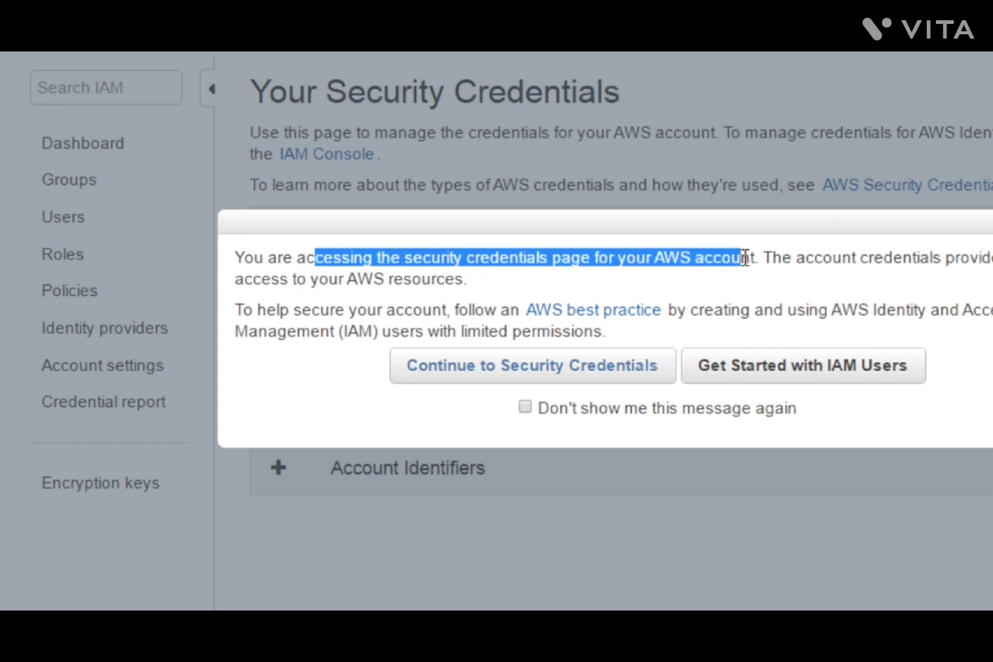
click(831, 263)
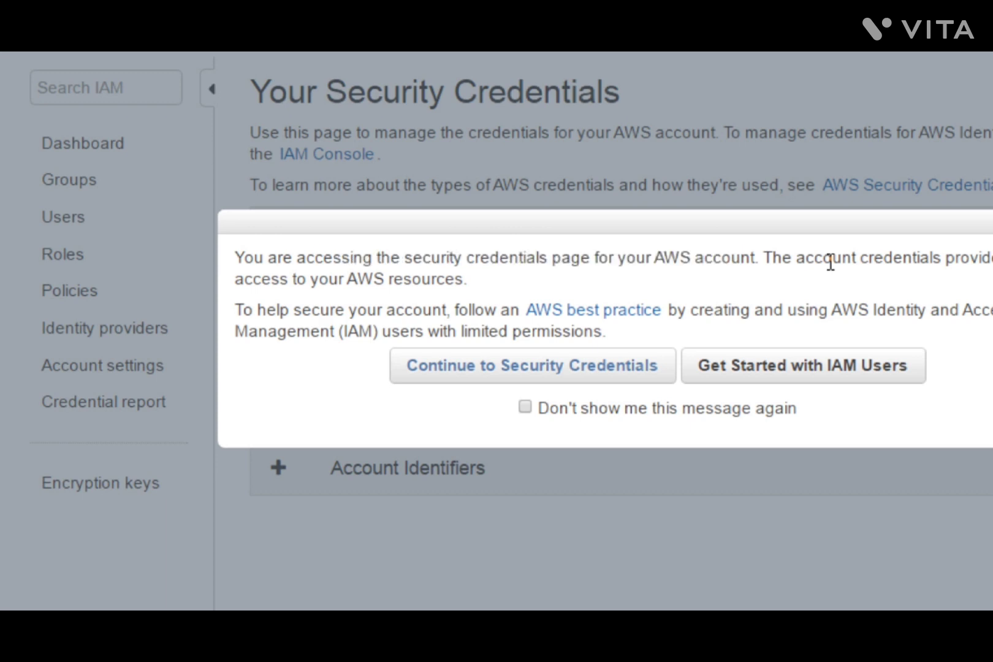
click(504, 375)
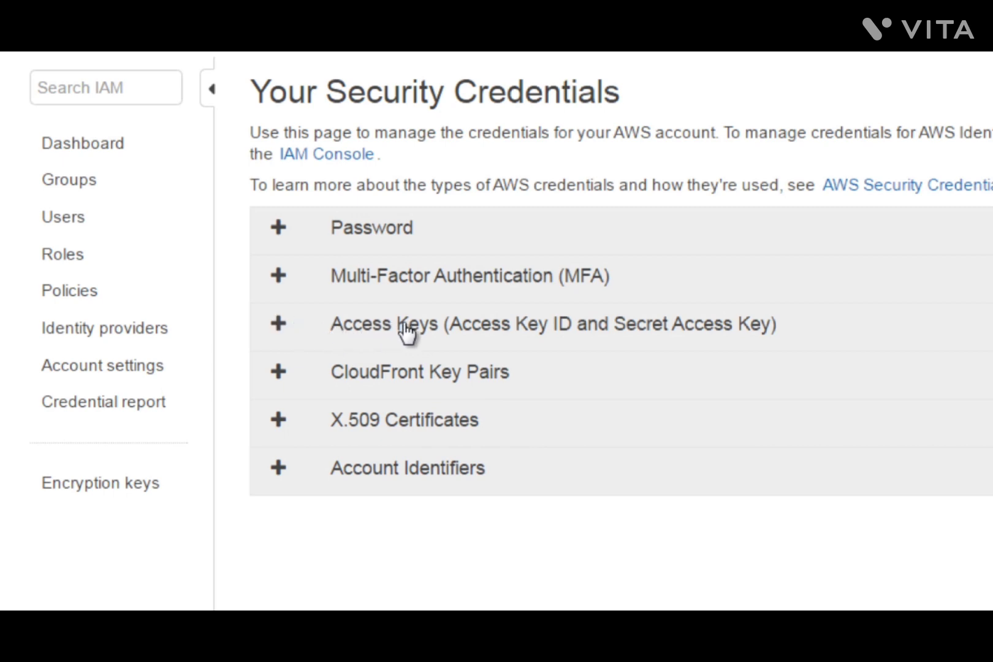
click(472, 331)
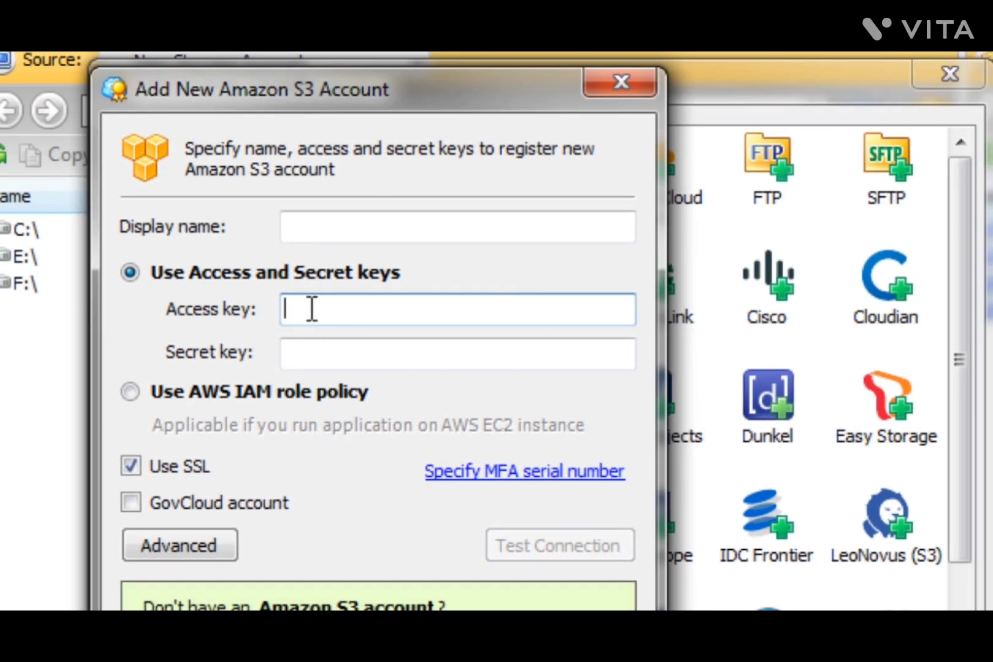
Step: Return to CloudBerry Explorer and cancel the new Amazon S3 account and cloud storage selection
click(323, 342)
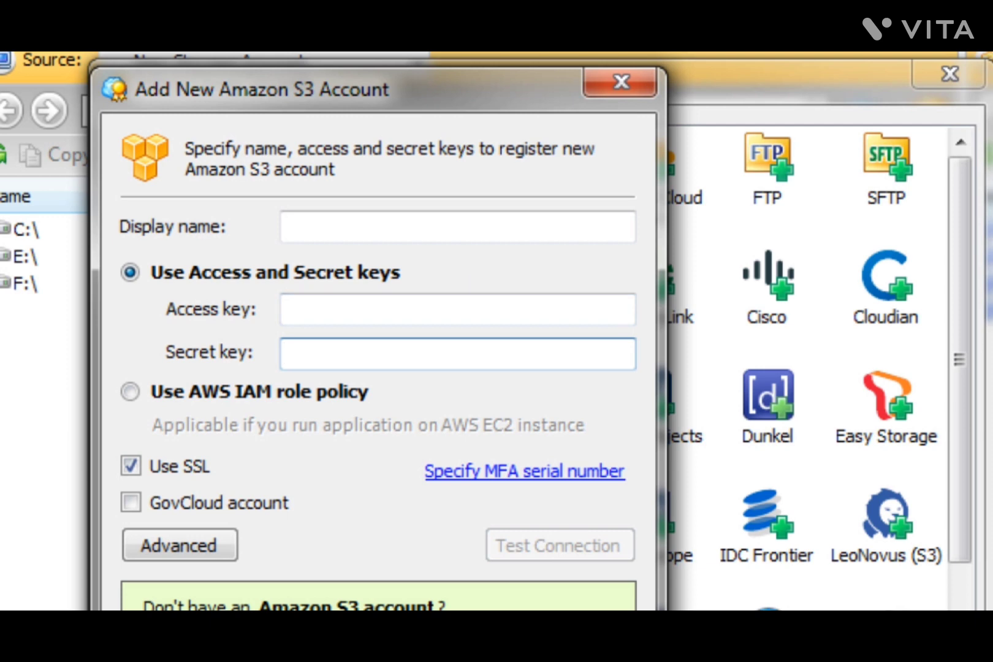
key(Escape)
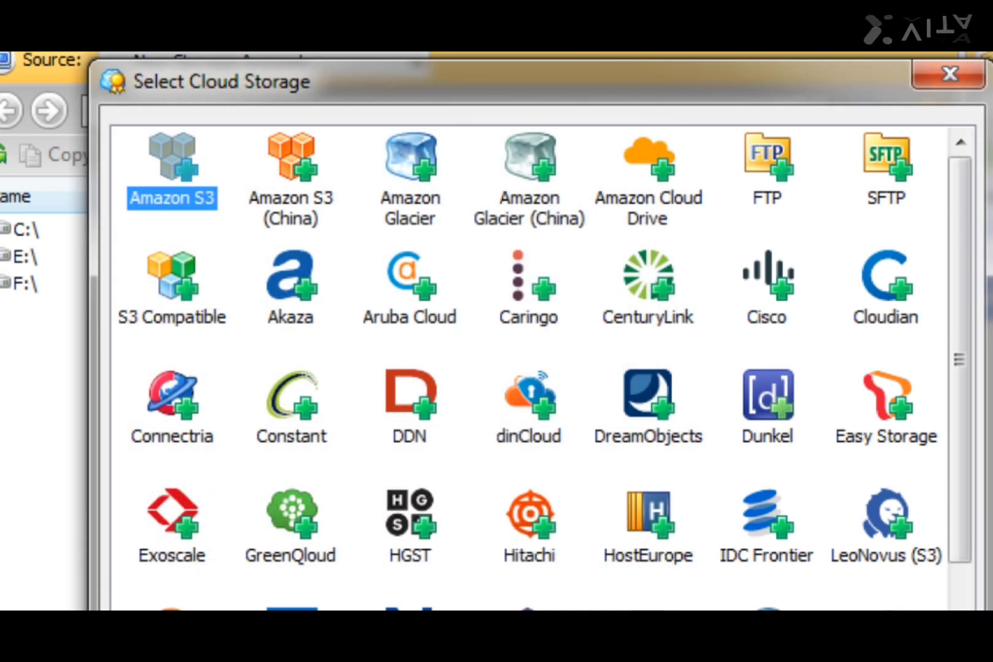
key(Escape)
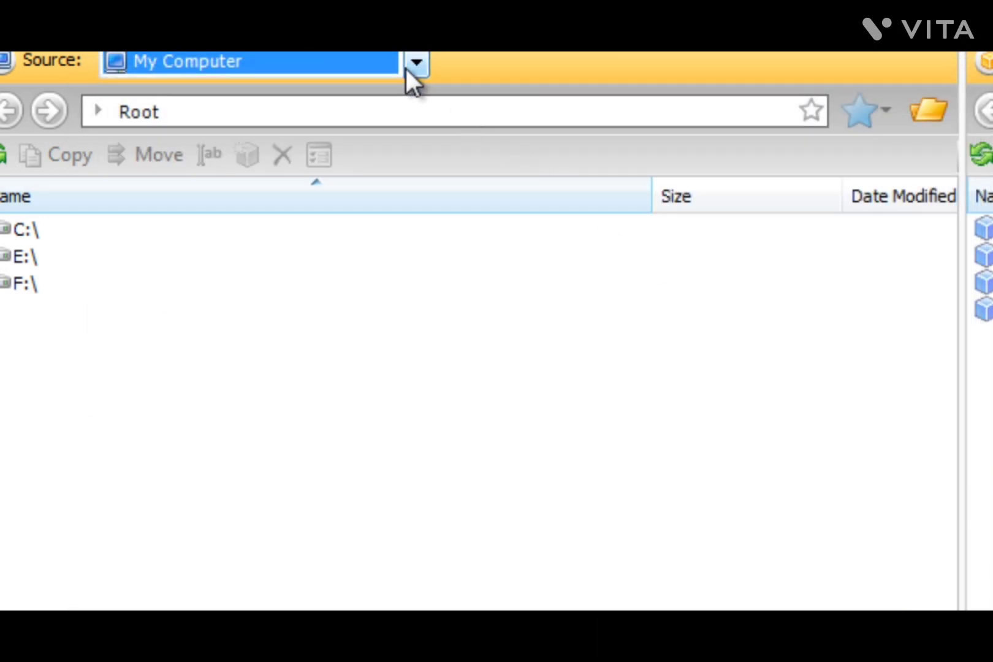
Step: Switch the source to an already registered Amazon S3 account and view its bucket list
click(417, 62)
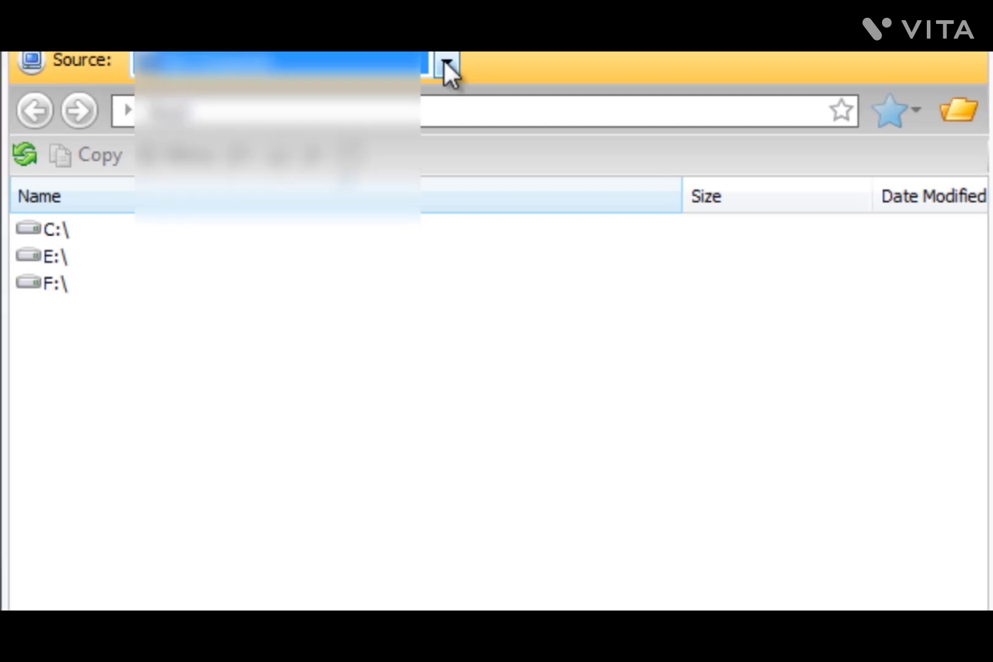
click(442, 60)
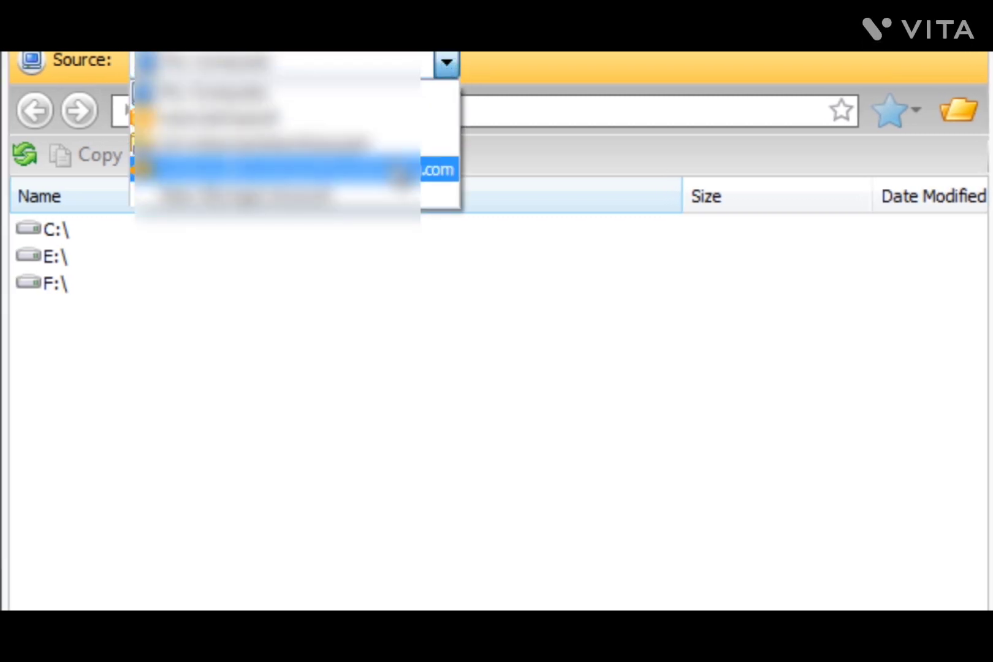
click(410, 171)
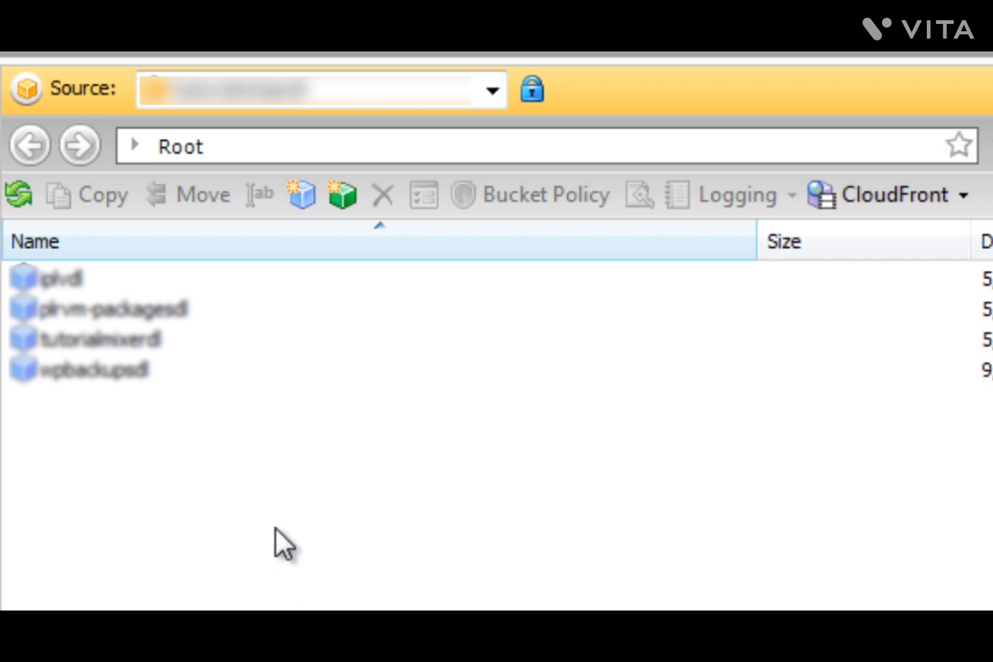
click(113, 283)
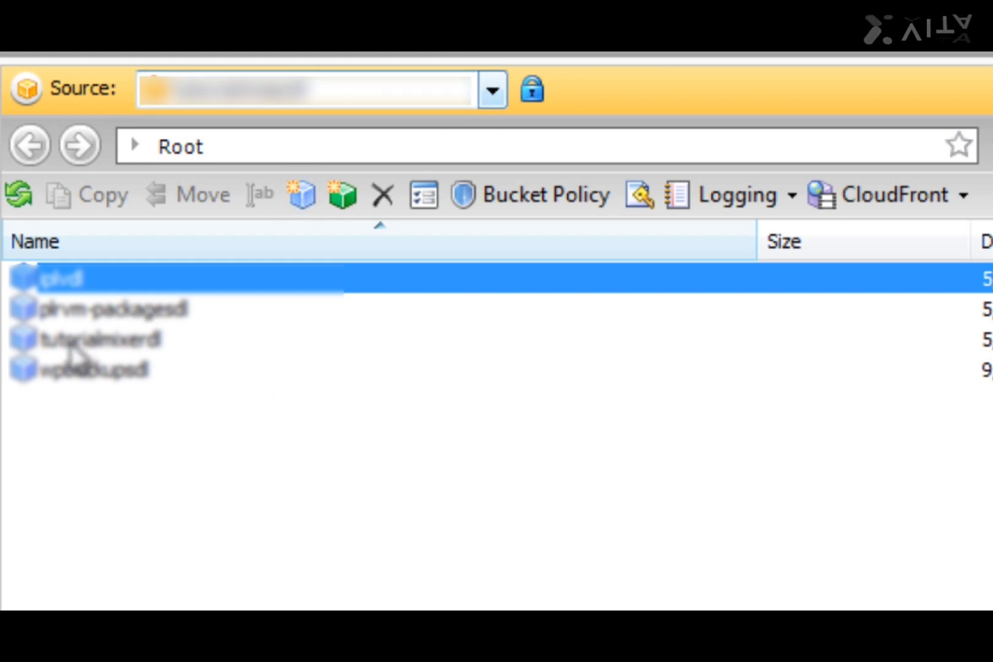
click(161, 479)
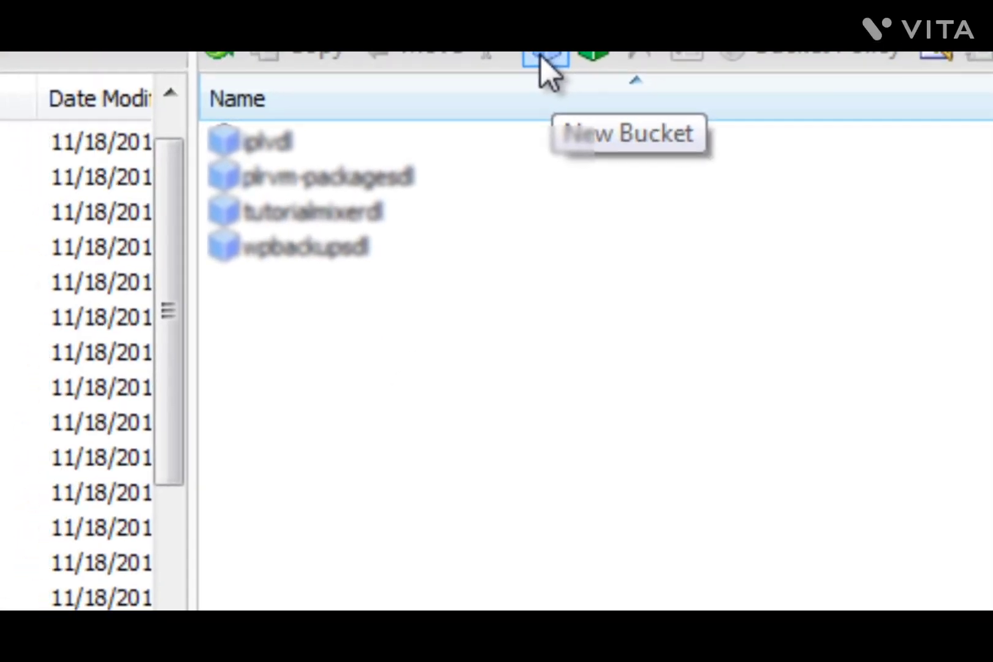
Step: Create a new bucket named testdomaindl with the US Standard location and the Standard storage class
click(300, 197)
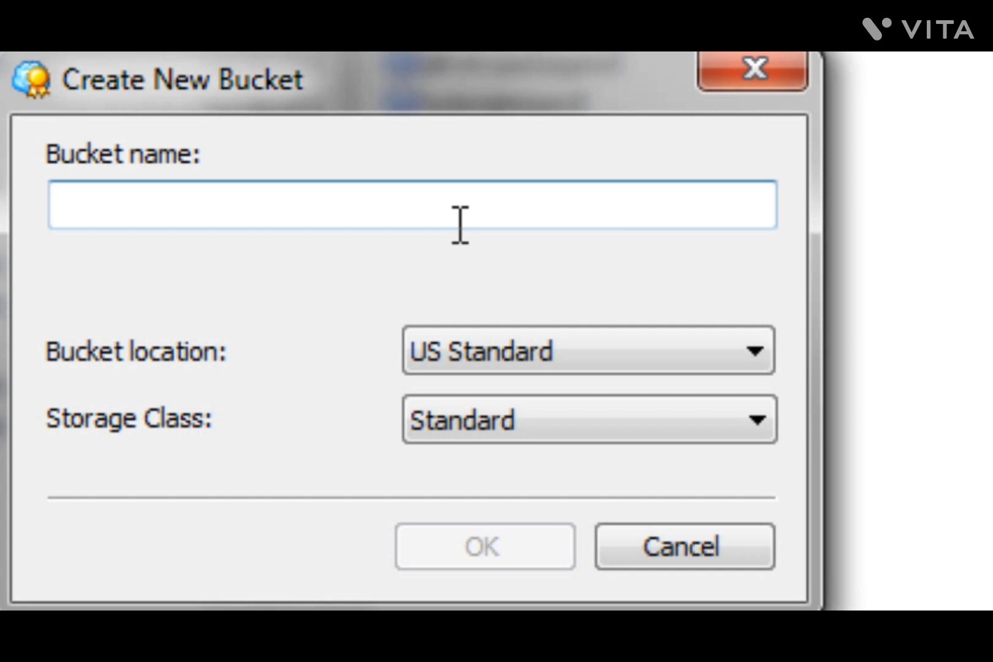
text(testdomaindl)
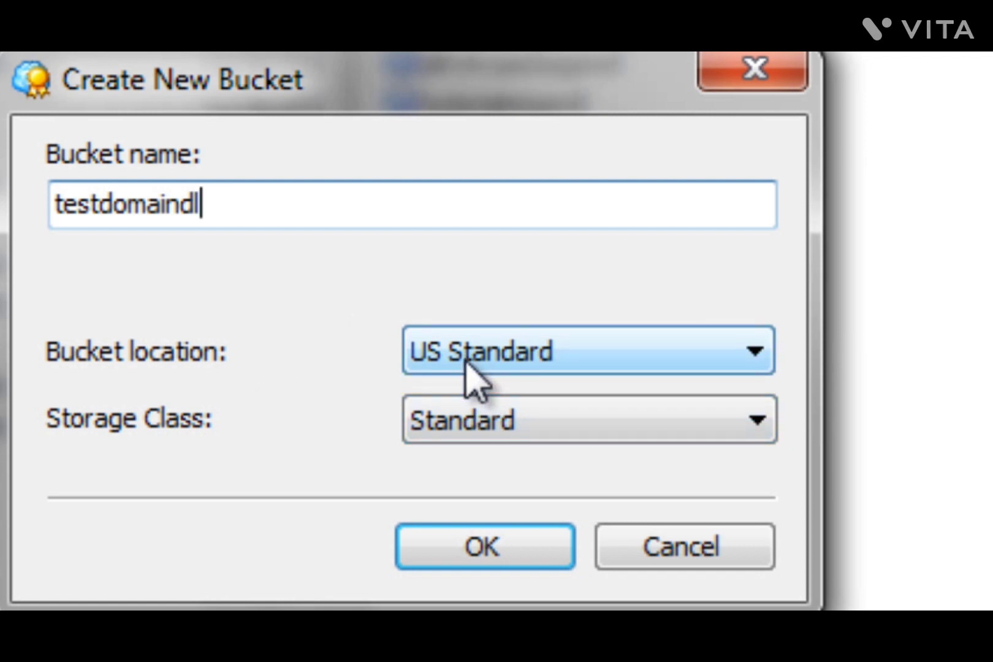
click(476, 380)
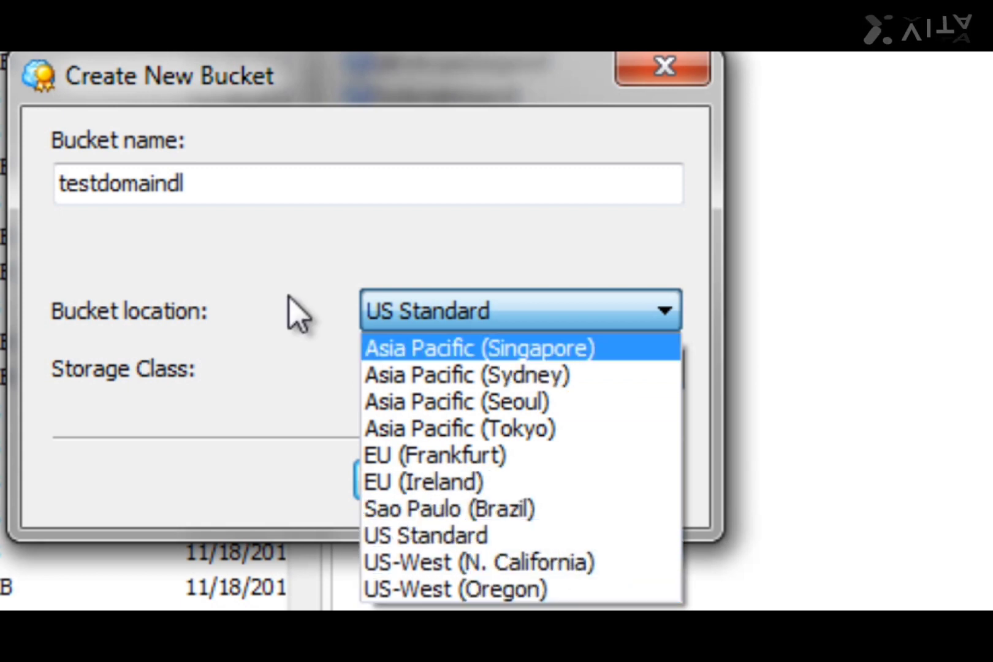
click(298, 313)
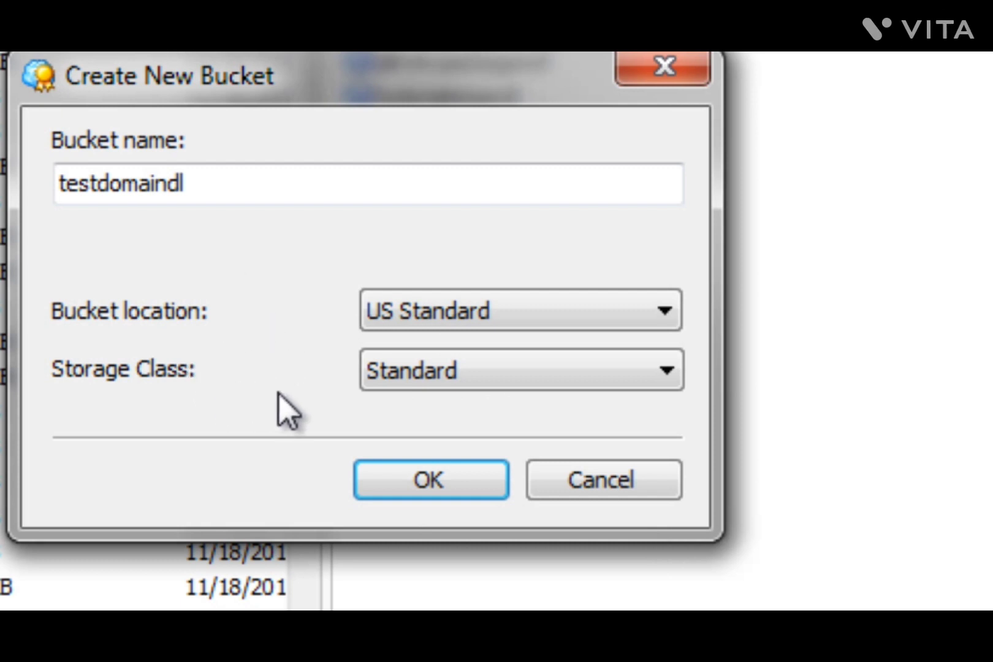
click(408, 377)
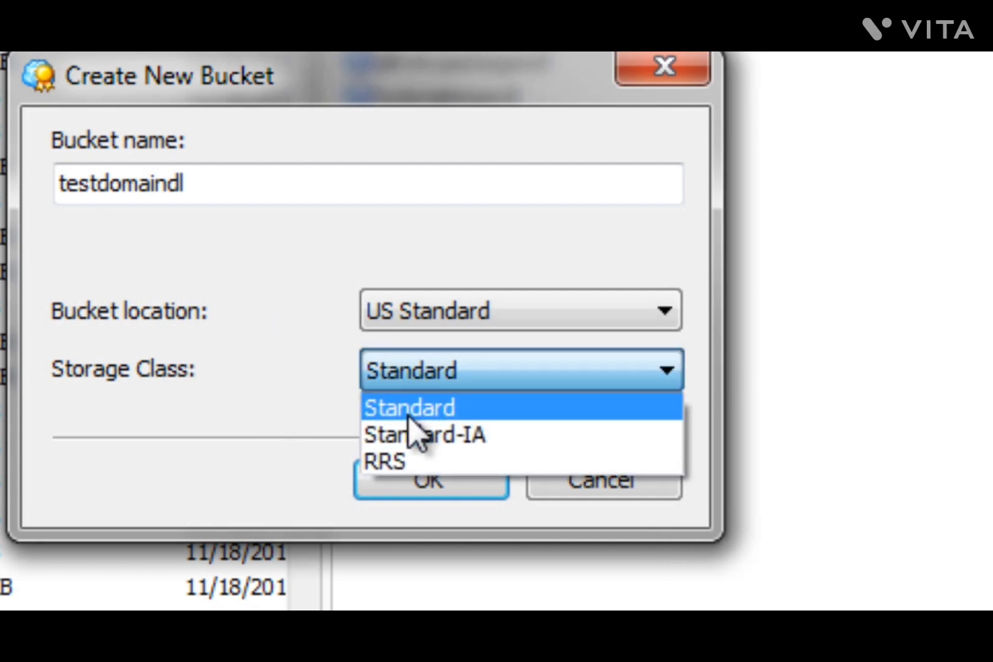
click(274, 400)
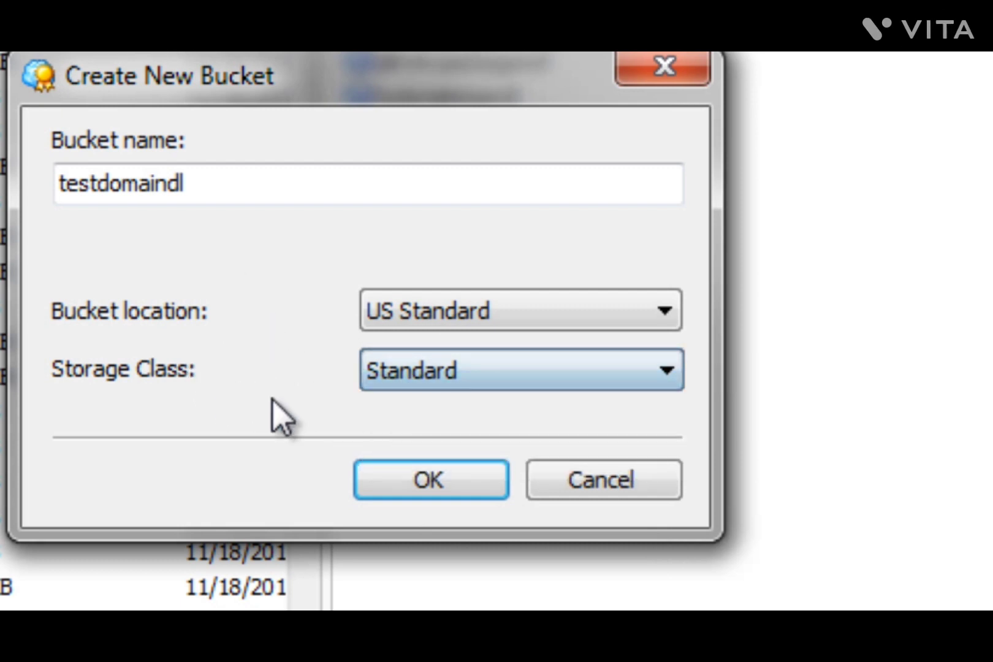
click(439, 469)
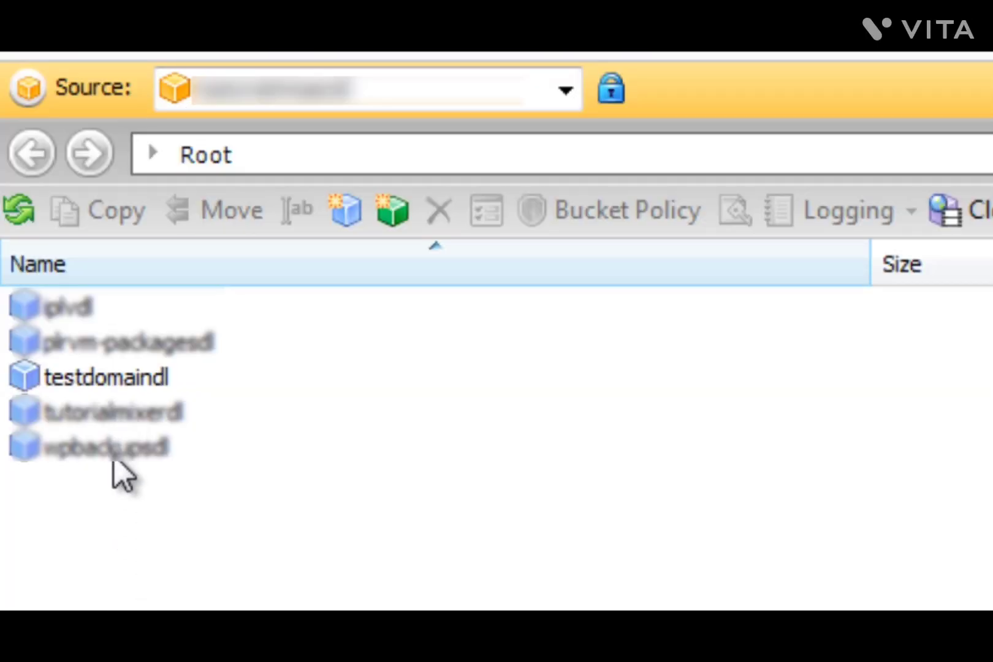
Step: Open the testdomaindl bucket from the root bucket list
click(121, 377)
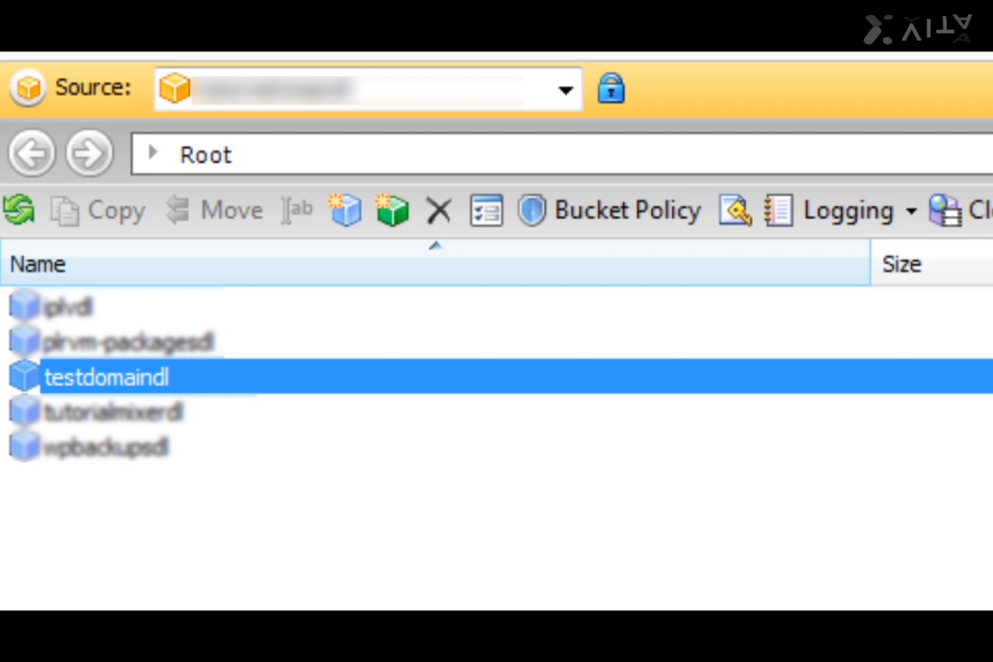
double_click(182, 383)
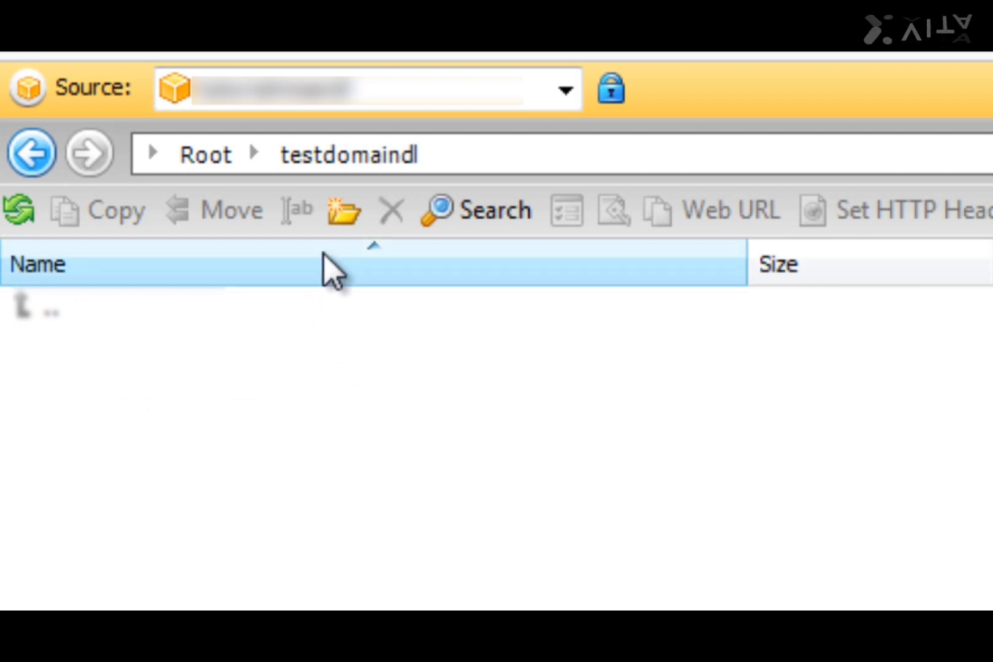
Step: Create two folders named videos and audios in the testdomaindl bucket
click(357, 211)
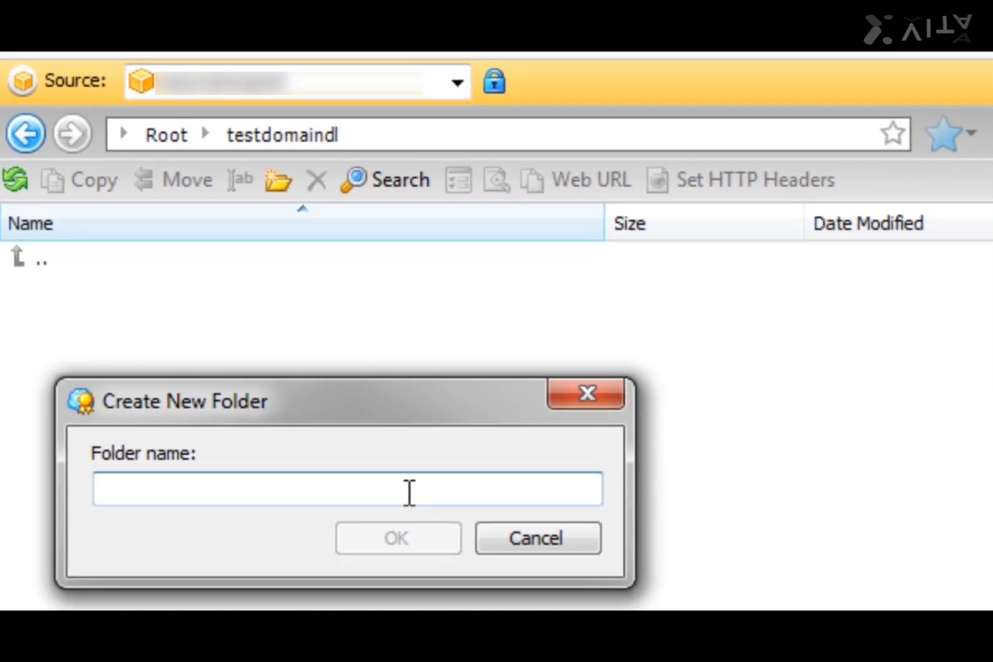
text(videos)
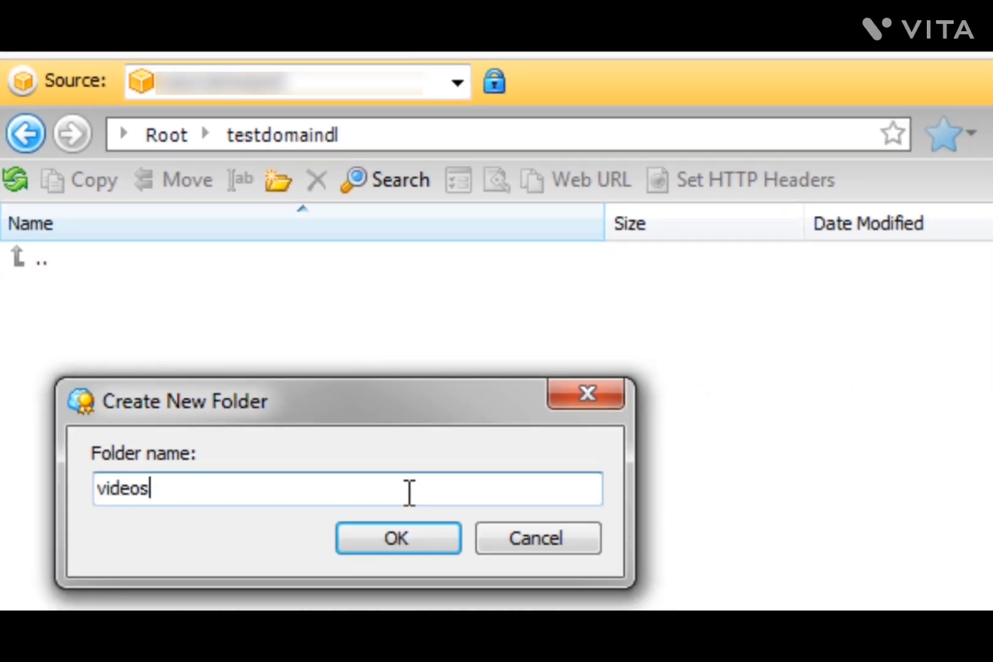
click(391, 544)
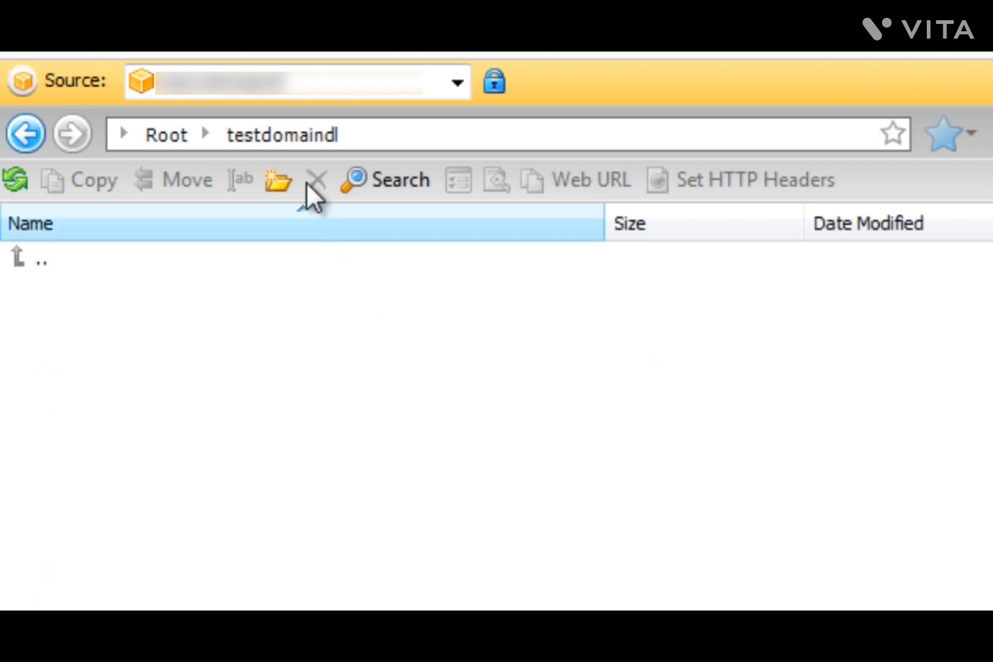
click(276, 181)
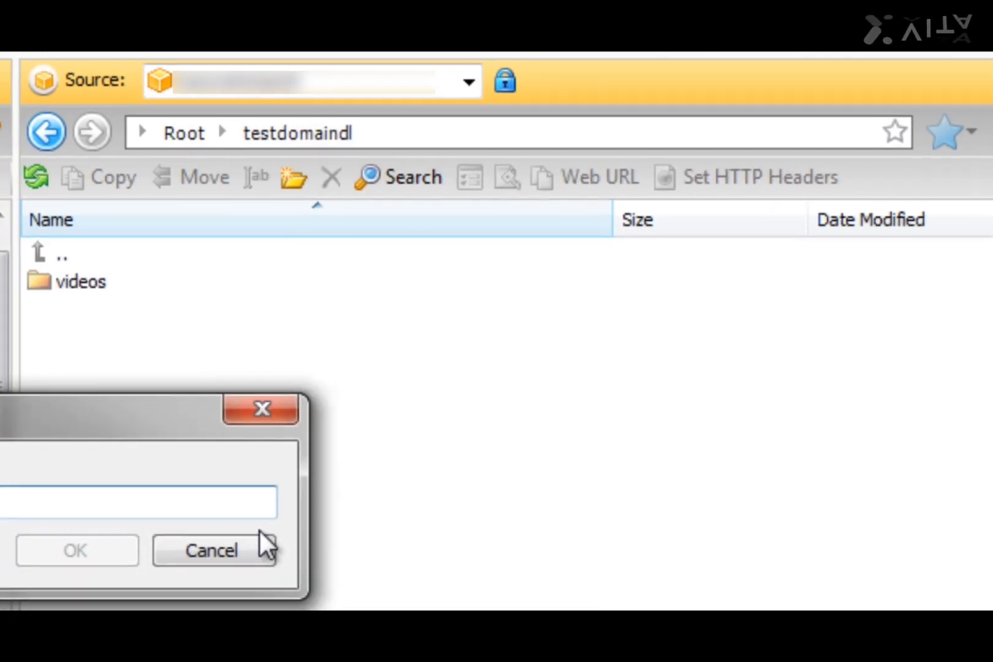
text(audios)
key(Return)
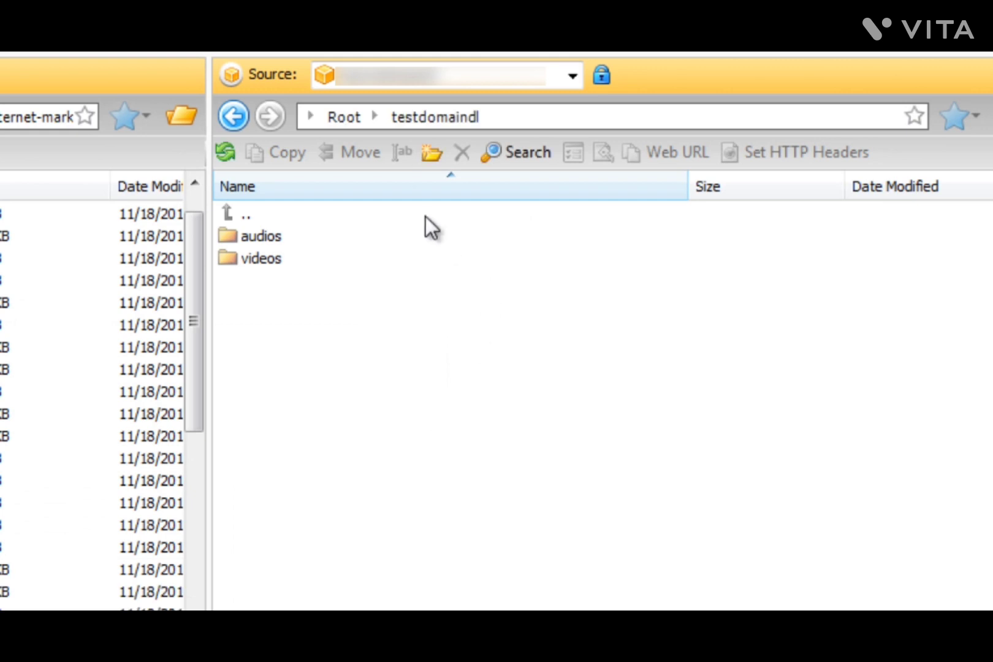
Step: Create an images folder in the testdomaindl bucket and open the audios folder
click(432, 155)
text(images)
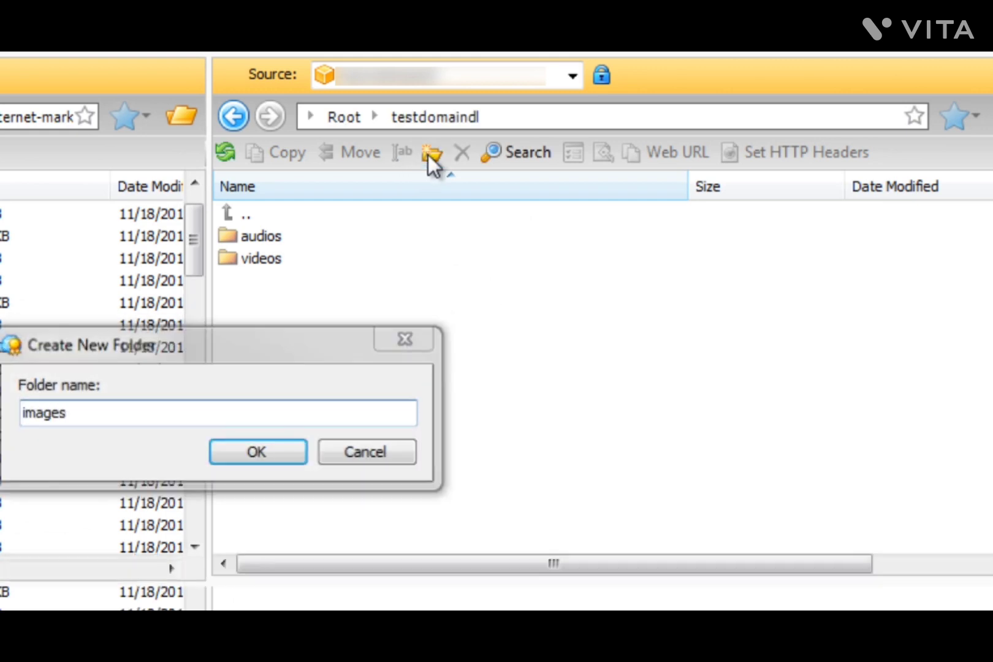
key(Return)
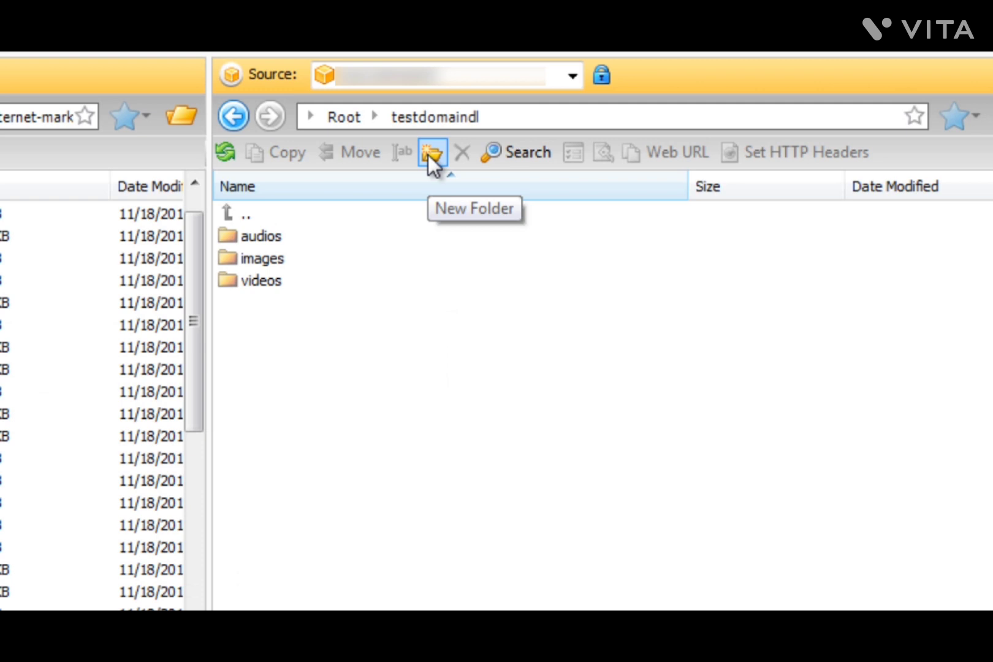
click(307, 280)
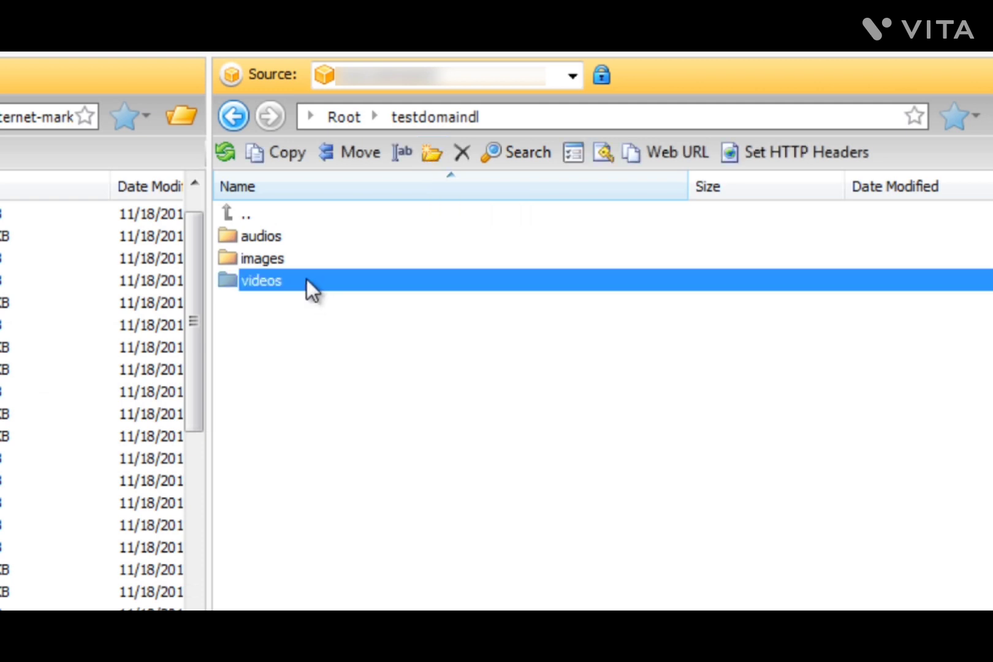
double_click(290, 235)
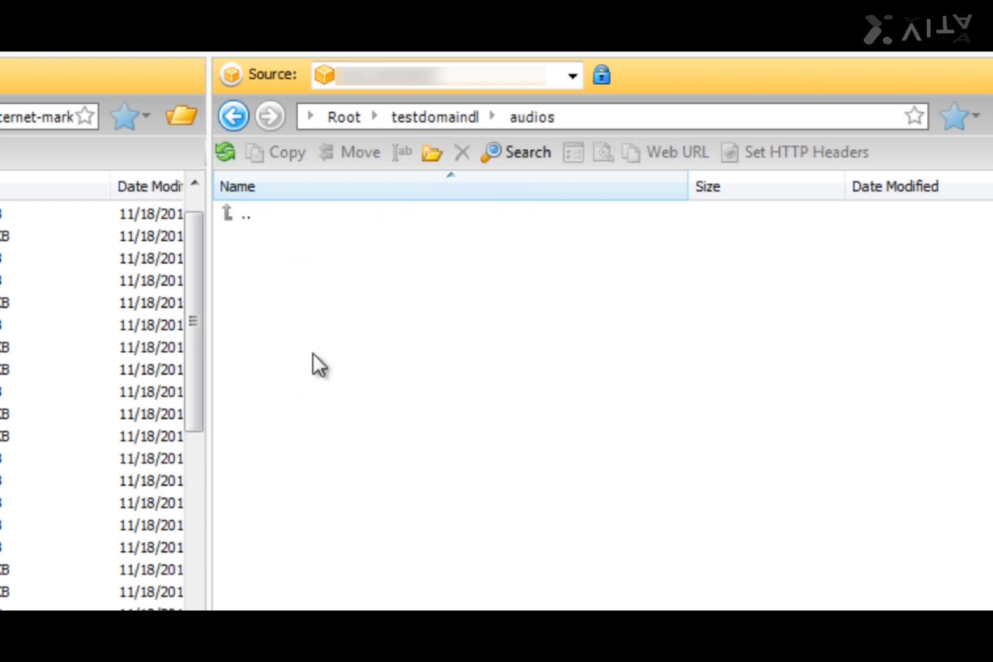
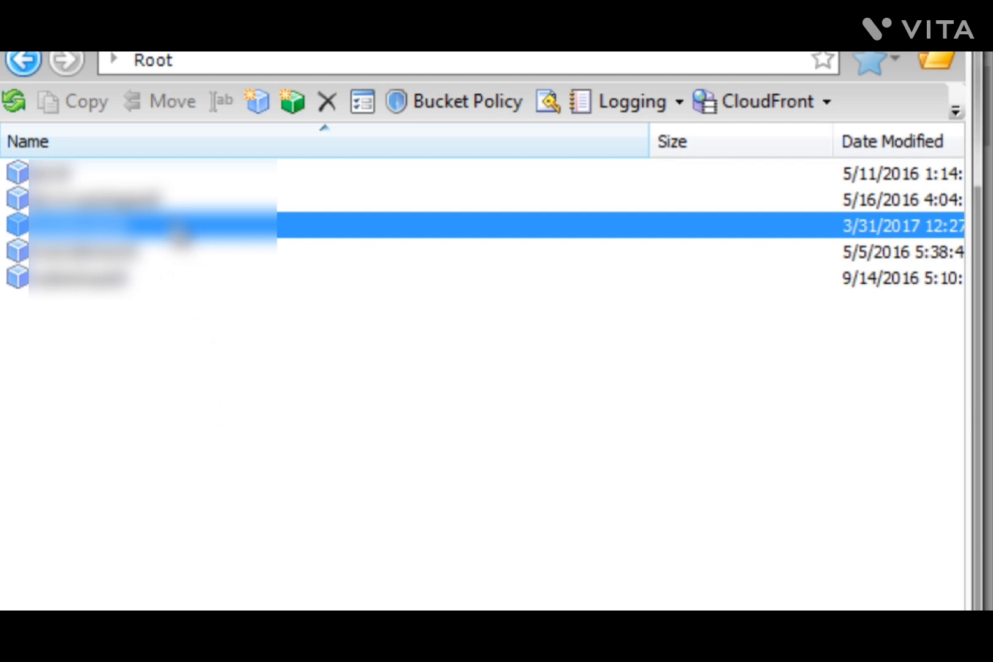
Step: Open the Bucket Policy designer for the newly created bucket in the root bucket list
right_click(179, 232)
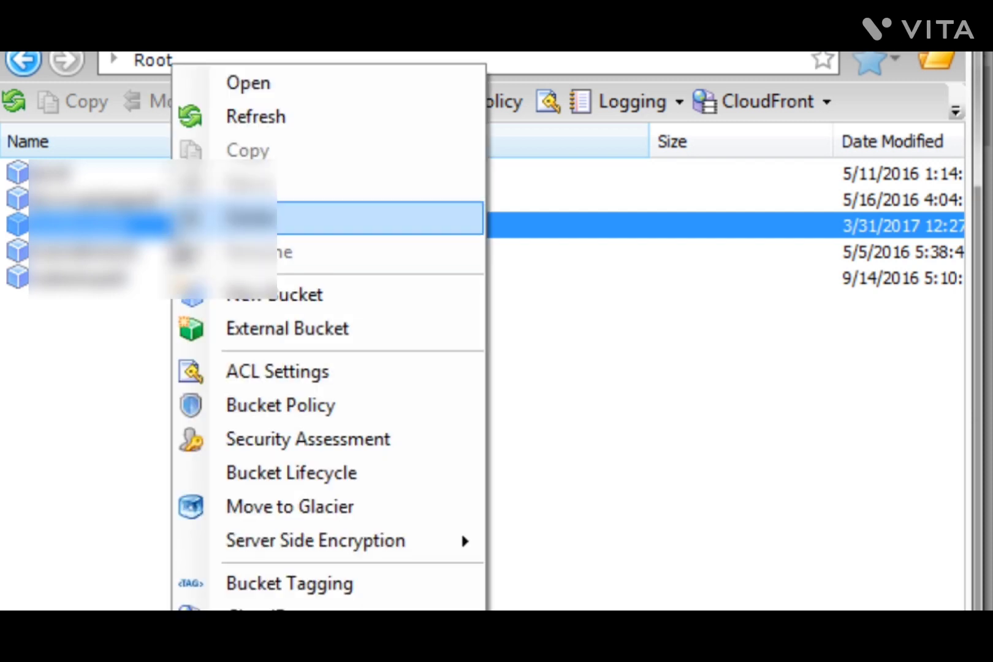
click(237, 407)
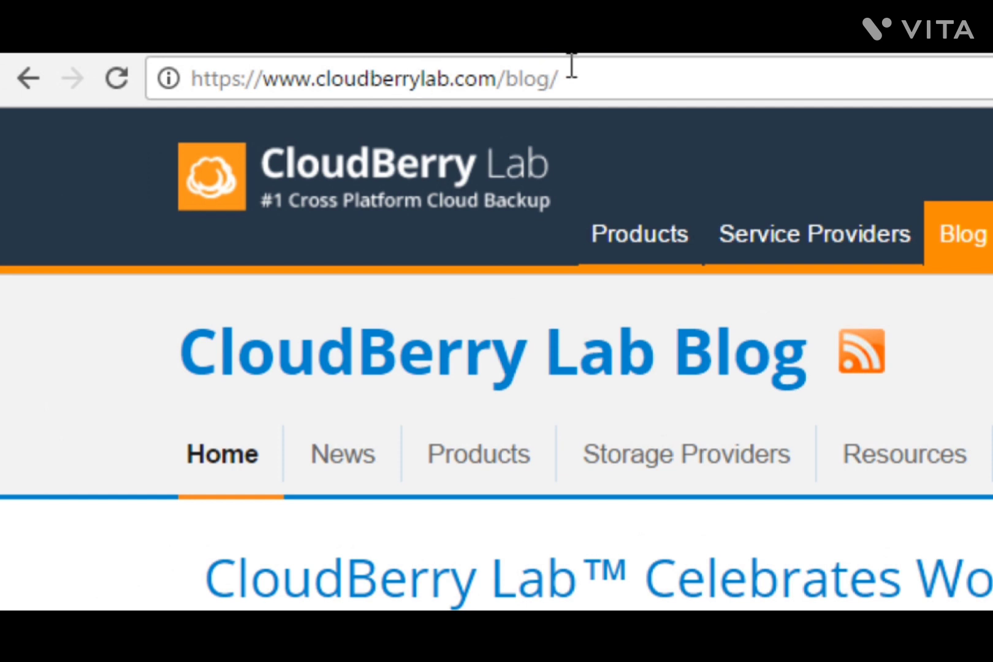
Step: Switch to the CloudBerry Lab blog in the browser and search it for "amazon s3 hotlinking"
click(638, 78)
click(649, 77)
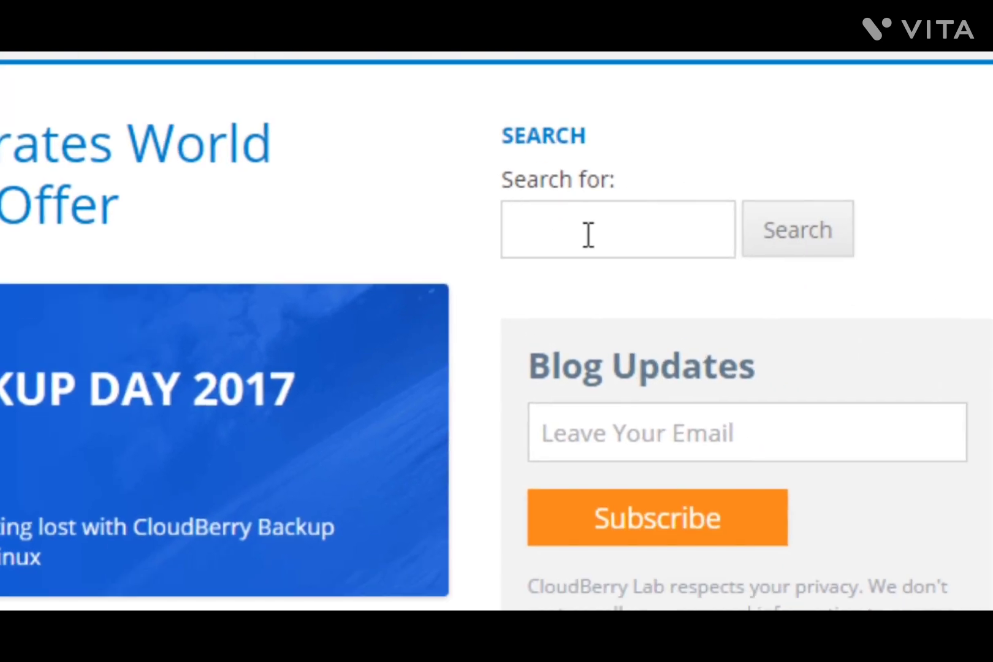
click(592, 221)
right_click(567, 232)
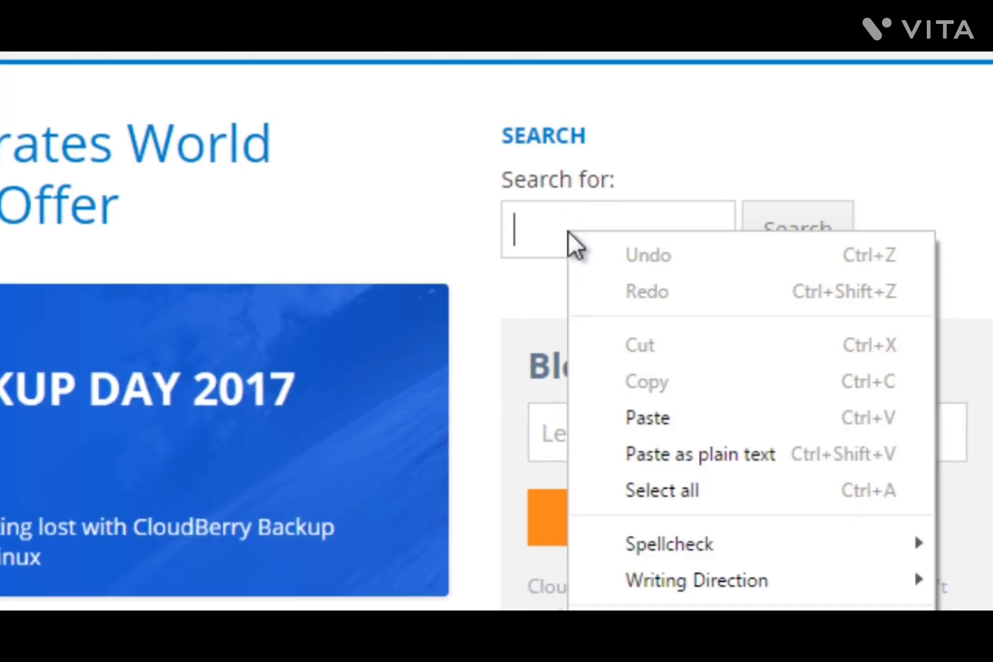
click(660, 404)
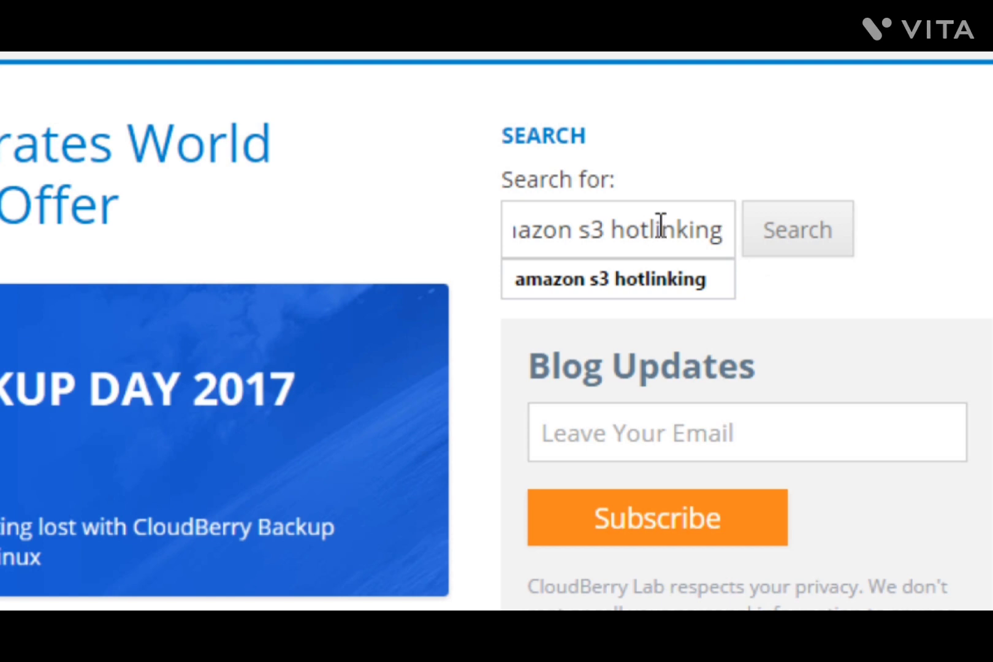
click(714, 281)
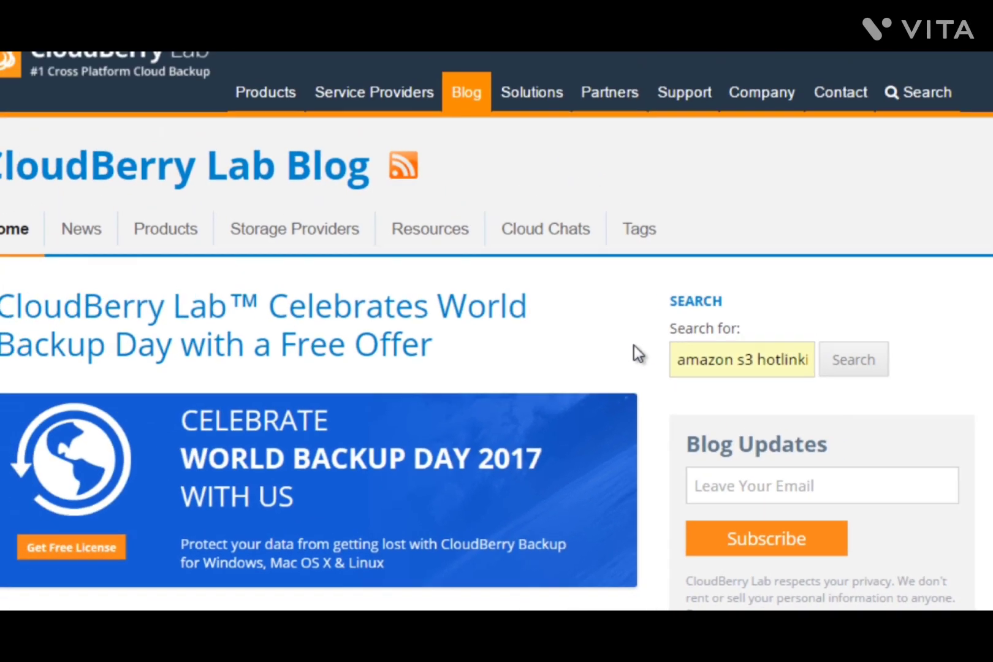
key(Return)
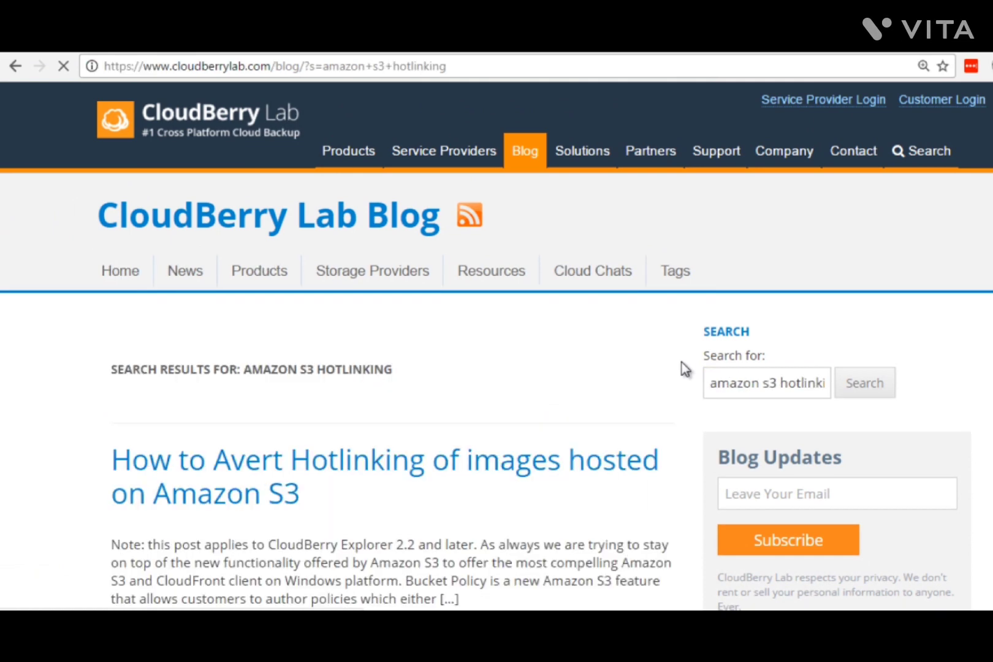
Step: Open the article "How to Avert Hotlinking of images hosted on Amazon S3" and examine its example policy script
scroll(683, 362, down, 3)
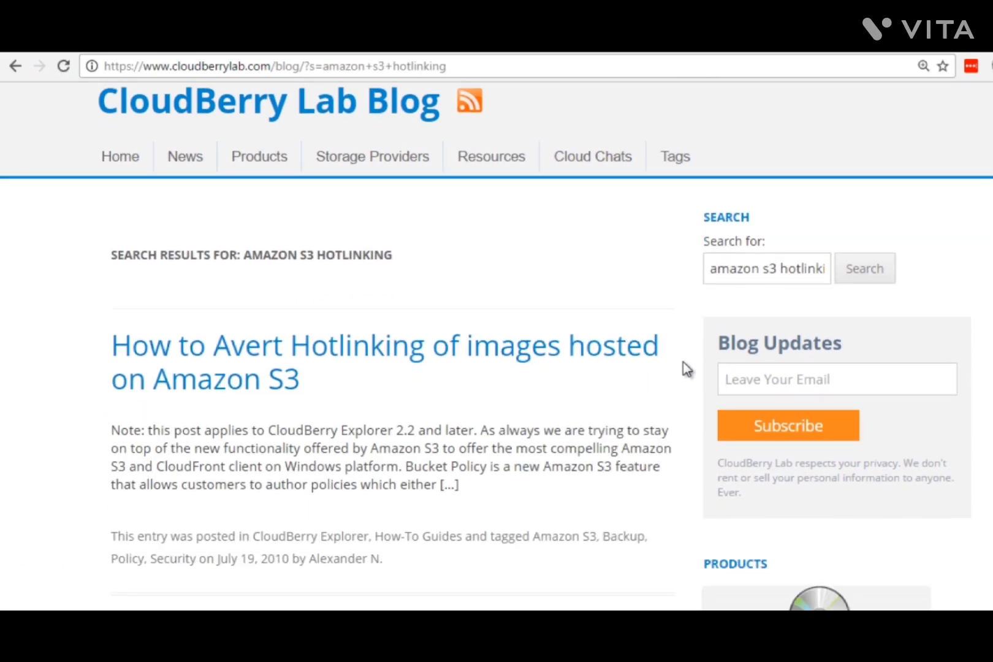
scroll(683, 362, down, 1)
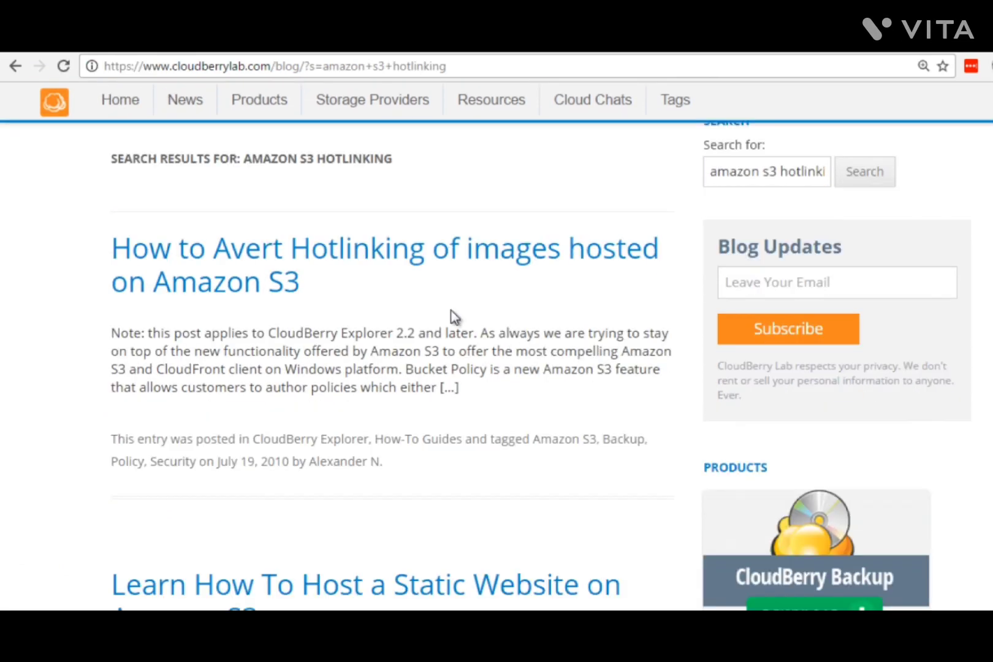
click(385, 254)
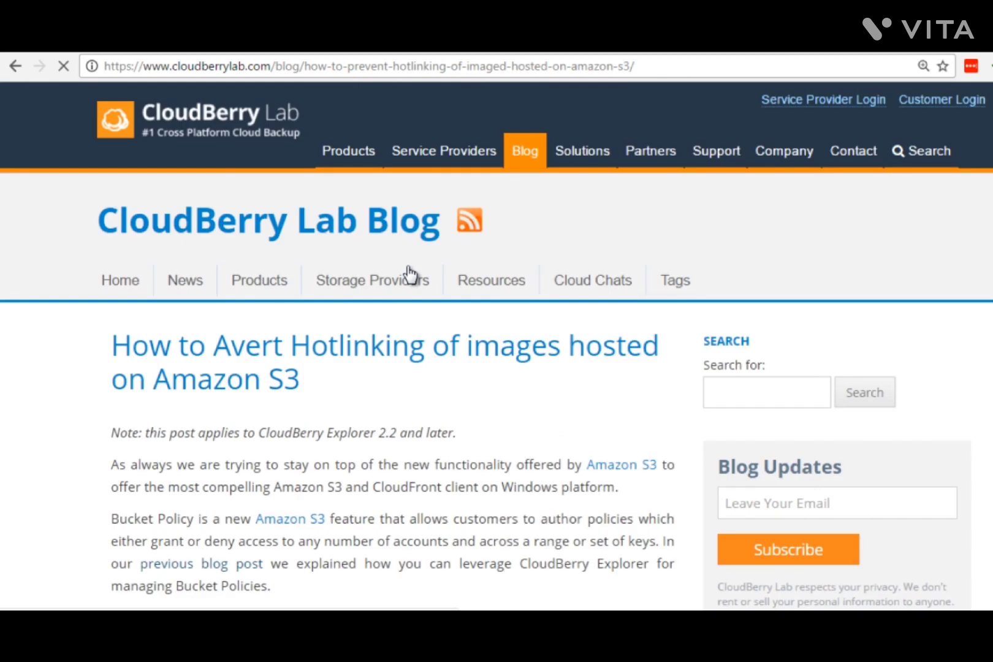
scroll(261, 356, down, 6)
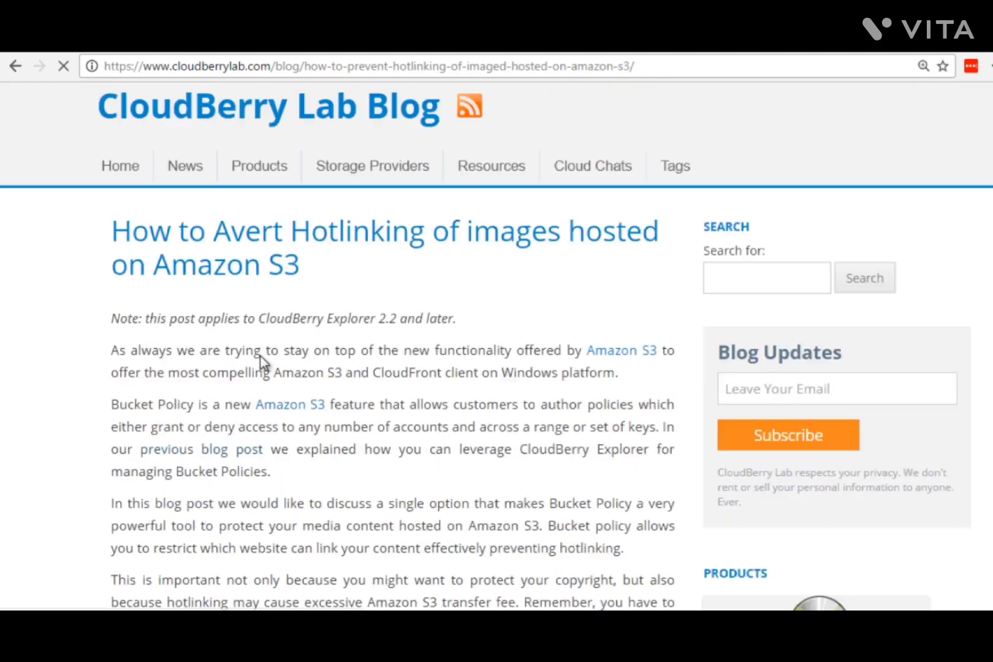
scroll(260, 356, down, 6)
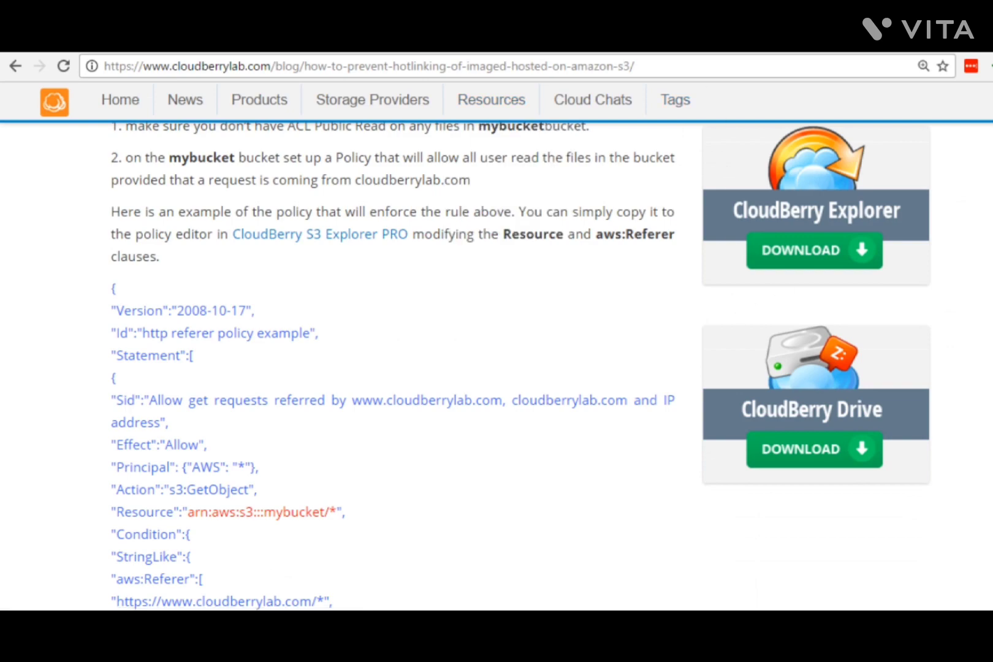
scroll(729, 177, down, 20)
scroll(393, 368, up, 20)
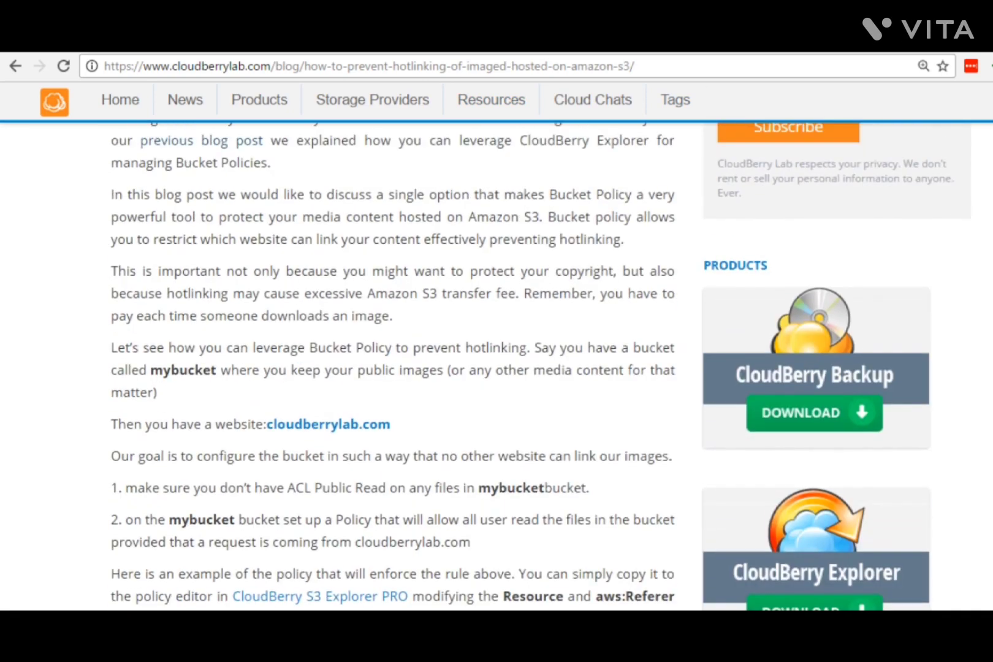
scroll(393, 368, down, 7)
scroll(356, 306, up, 2)
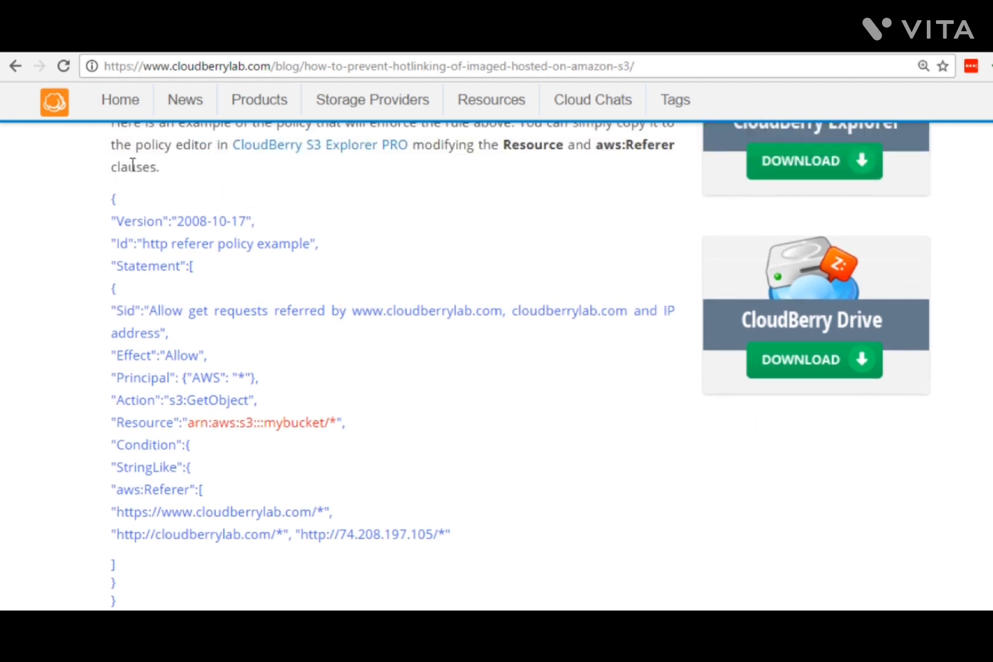
Step: Copy the complete example http referer policy script from the article, from its first to its last brace
drag(110, 197, 254, 457)
click(244, 457)
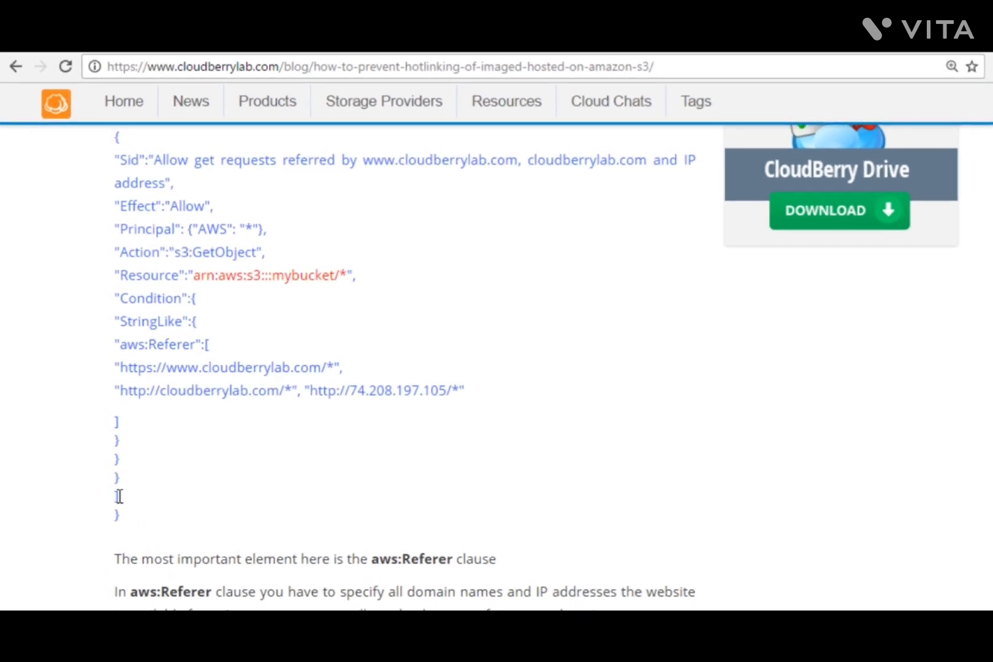
scroll(115, 361, up, 3)
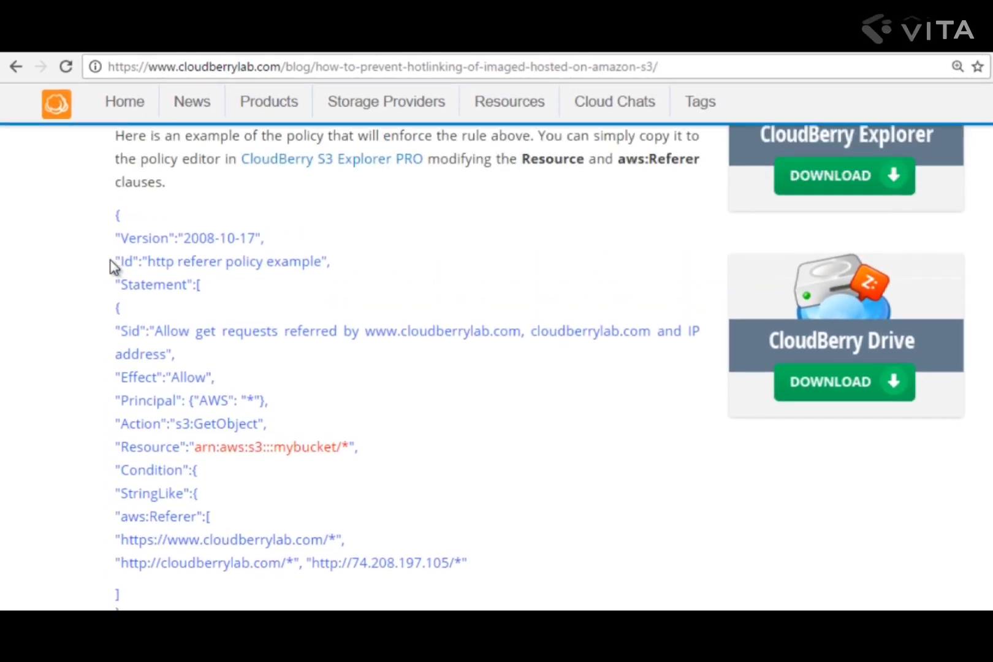
drag(112, 218, 125, 189)
right_click(120, 175)
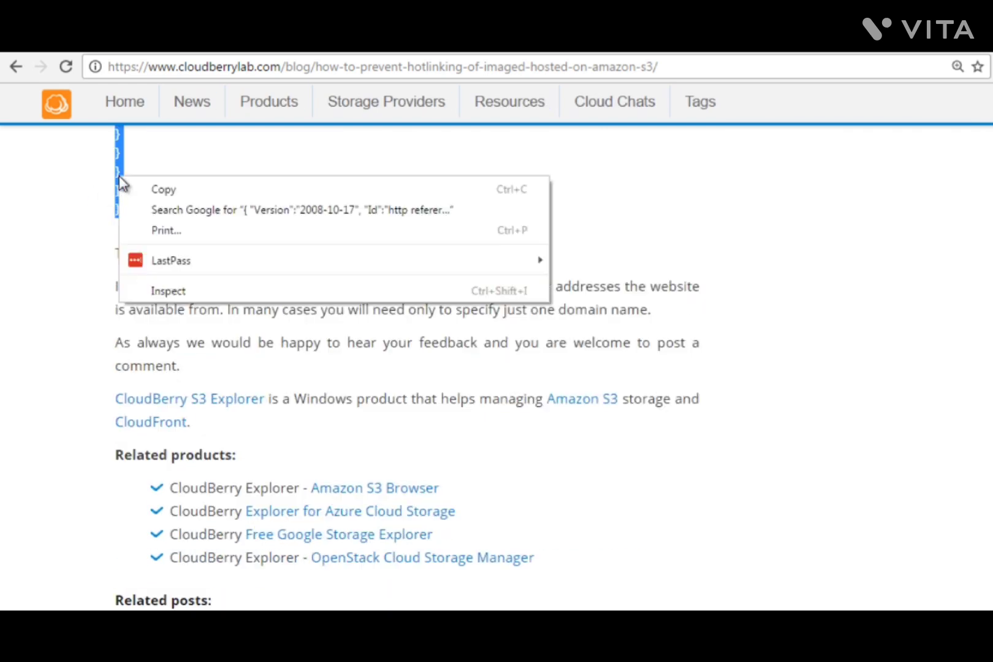
click(129, 186)
scroll(204, 233, up, 1)
scroll(204, 233, up, 6)
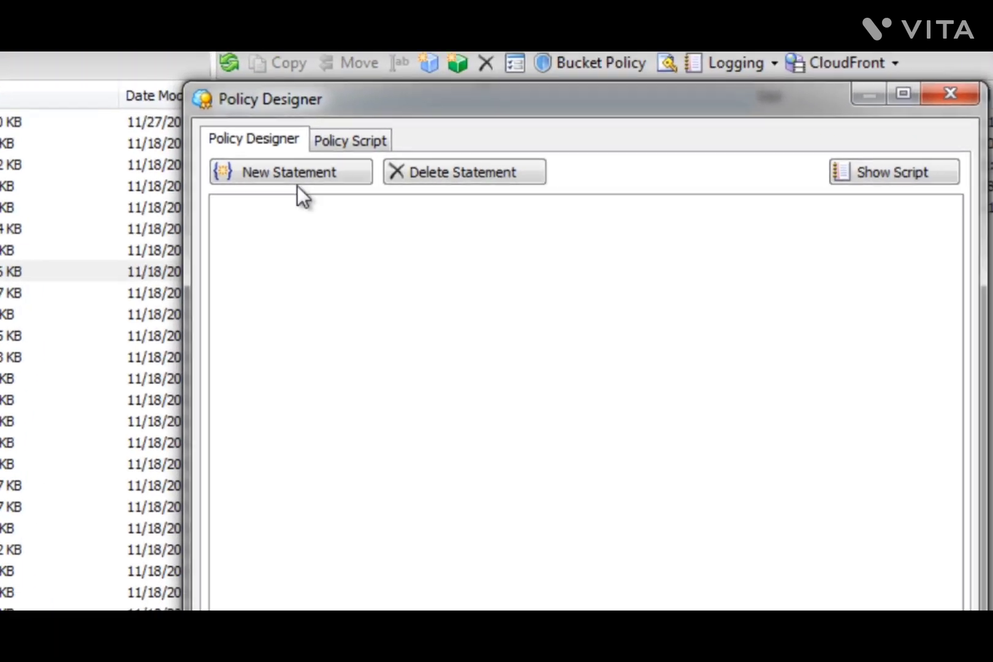
Step: Switch to CloudBerry Explorer and open the policy script for editing in the Policy Designer
click(239, 126)
click(163, 164)
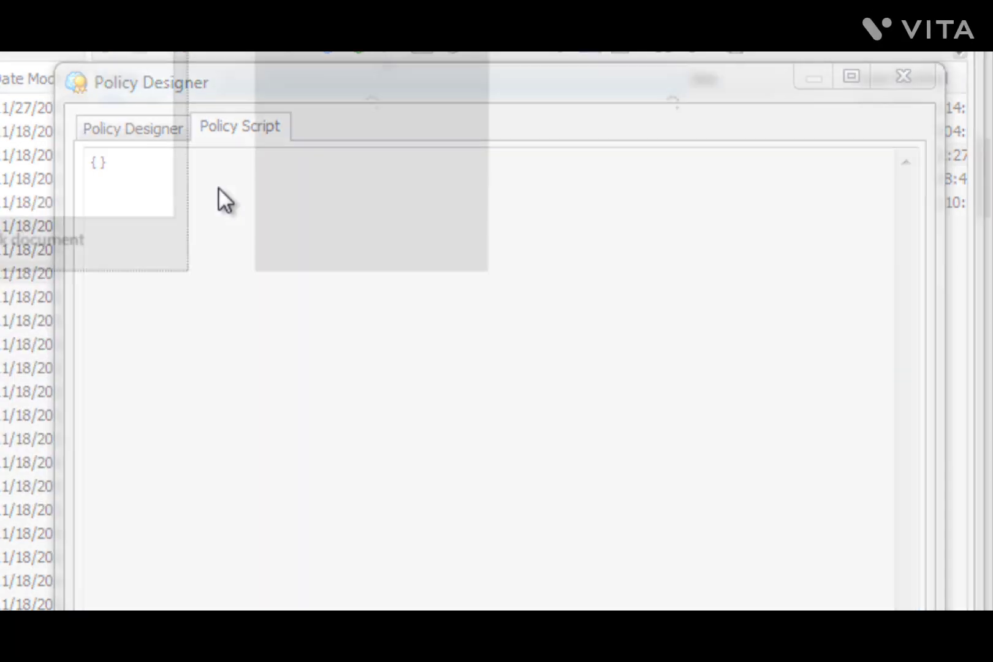
Step: Create a blank document in Microsoft Word and paste the copied policy script into it
click(109, 75)
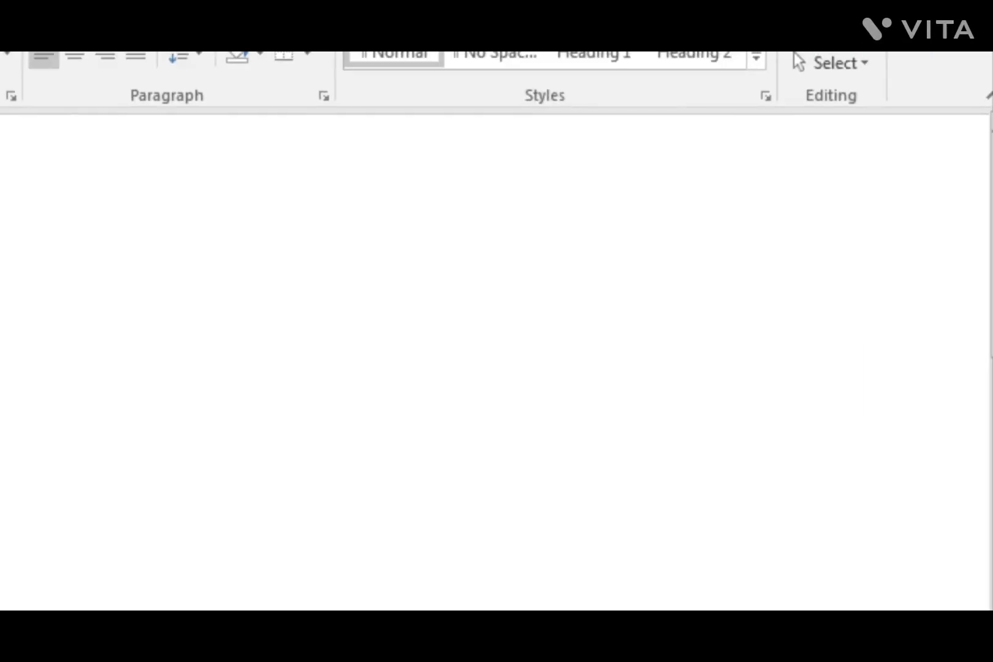
drag(822, 513, 987, 606)
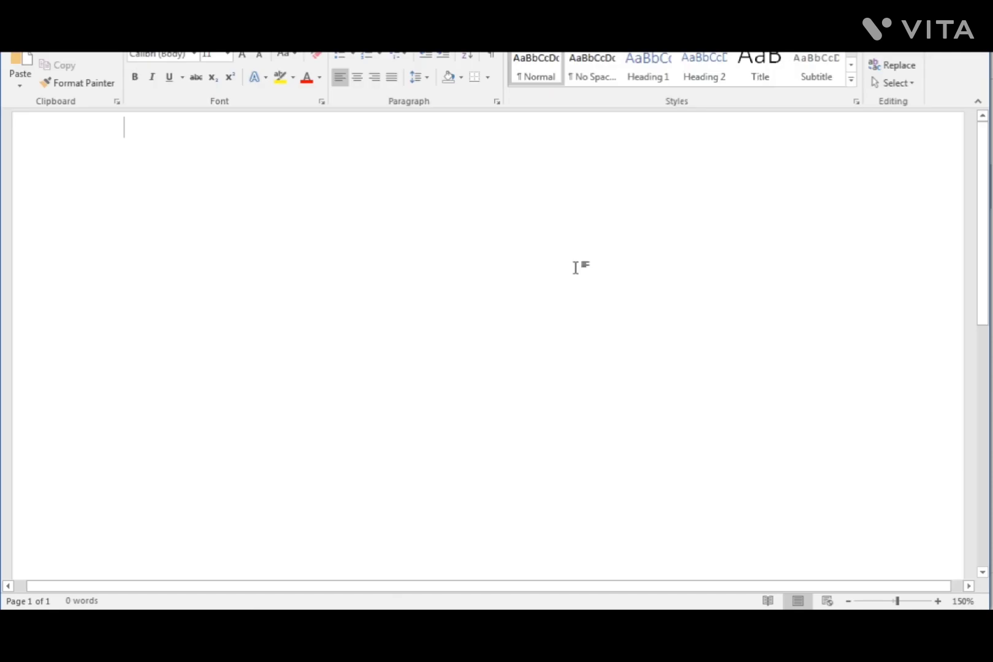
key(ctrl+v)
scroll(509, 245, up, 4)
scroll(509, 245, up, 1)
scroll(509, 244, down, 2)
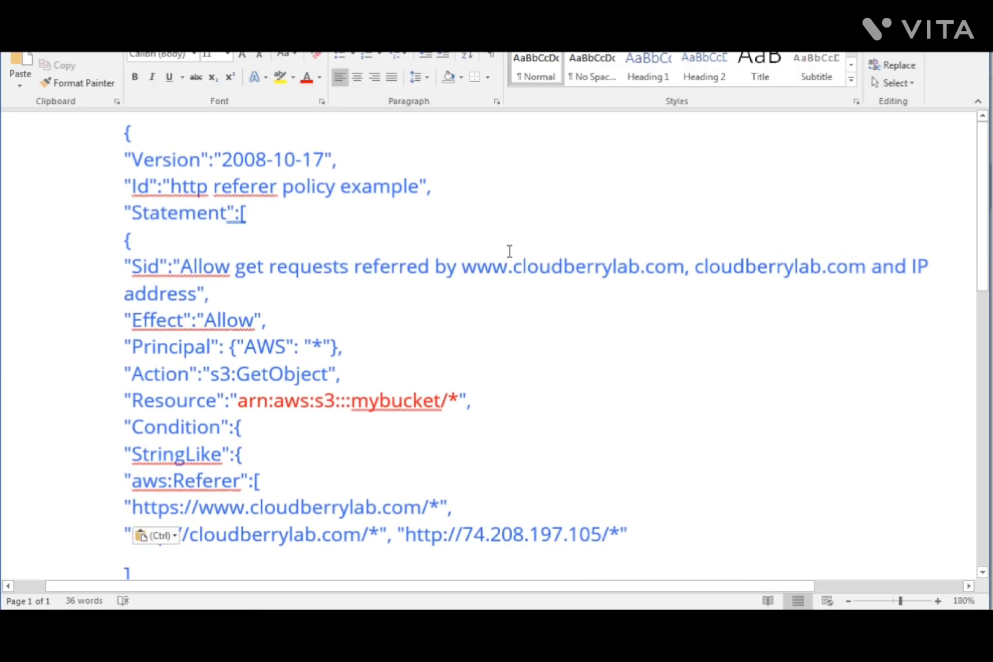
Step: Replace the bucket name mybucket in the script's Resource line with testdomaindl
scroll(509, 251, down, 1)
drag(442, 315, 357, 307)
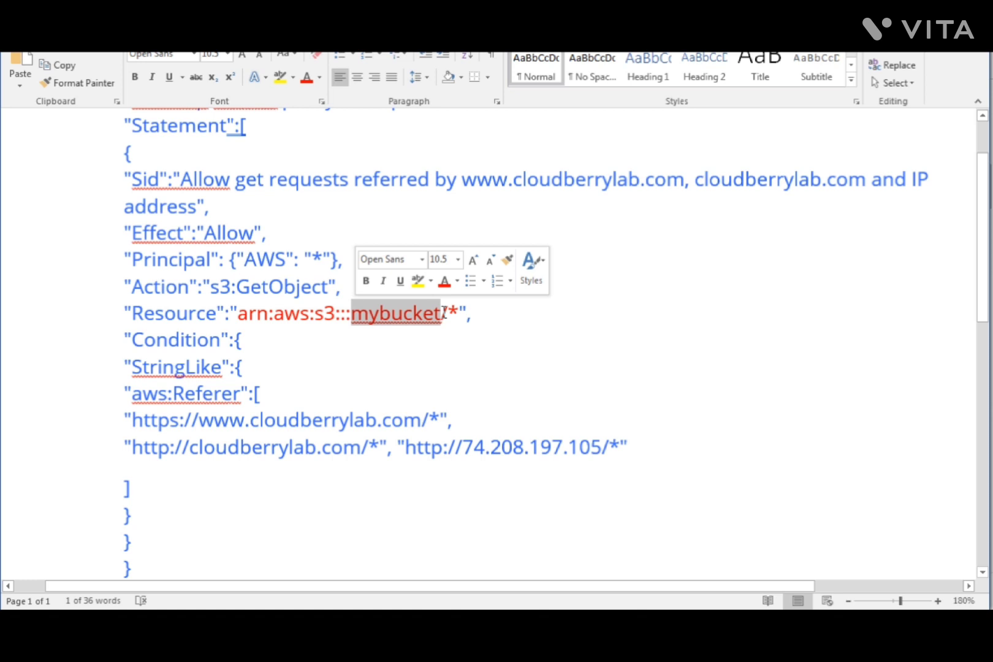
text(testdomaindl)
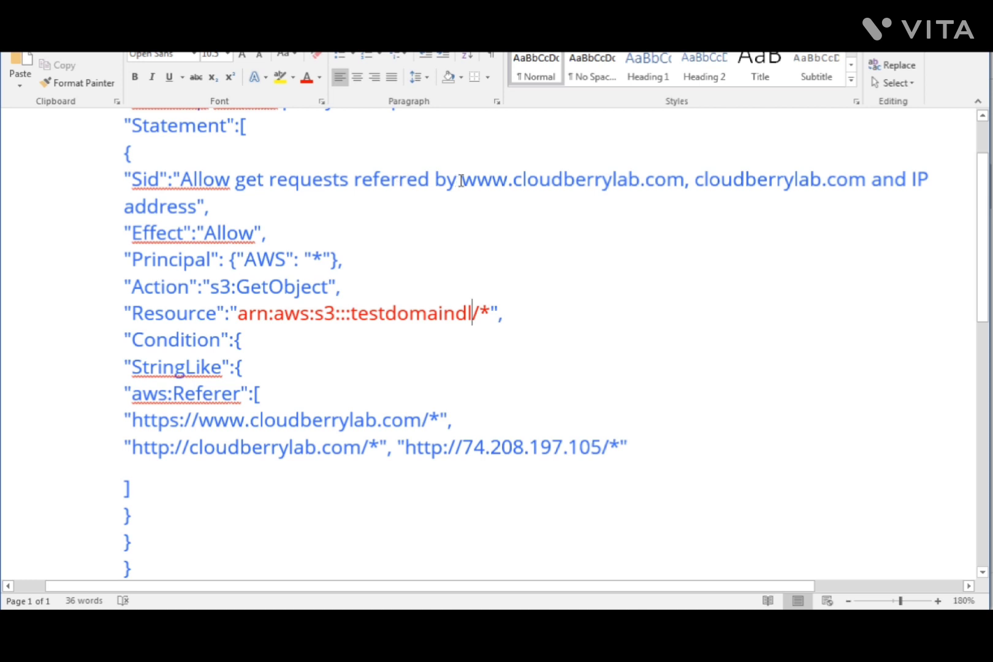
drag(450, 185, 224, 204)
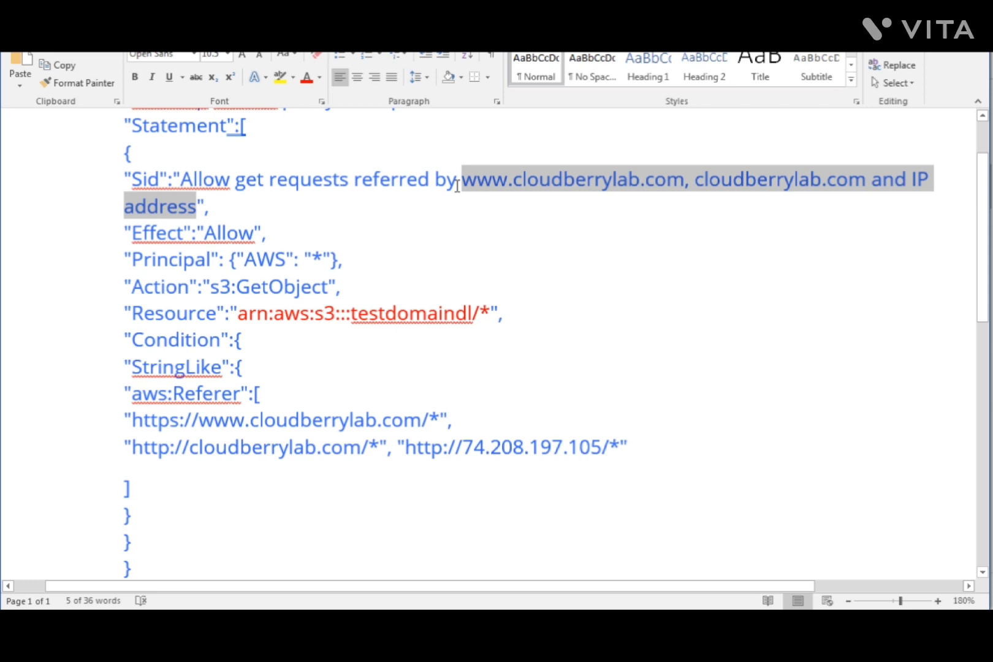
text(www.yourdo)
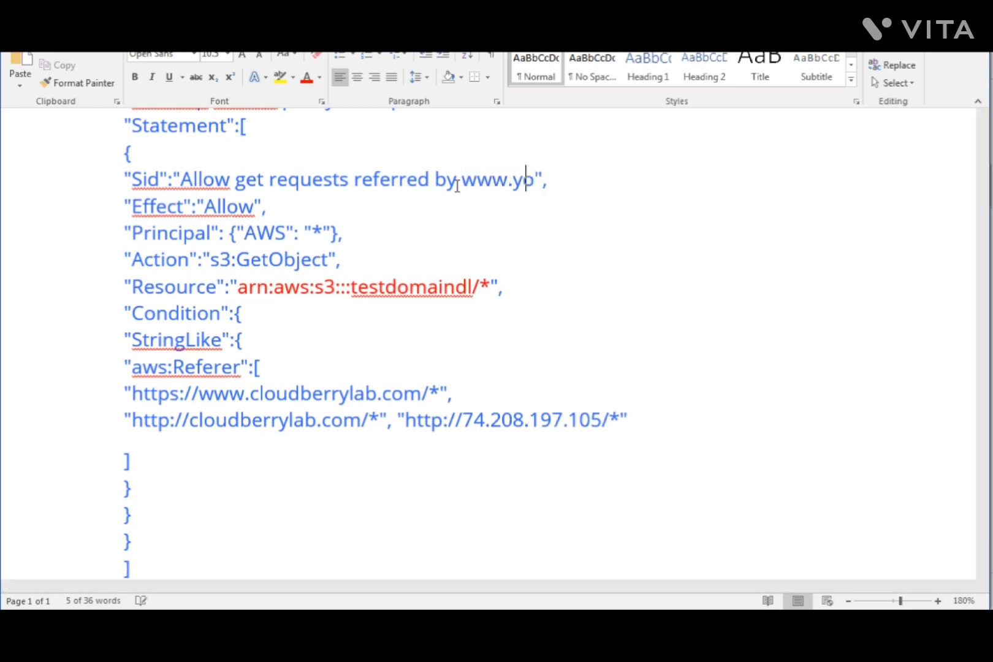
text(main.com)
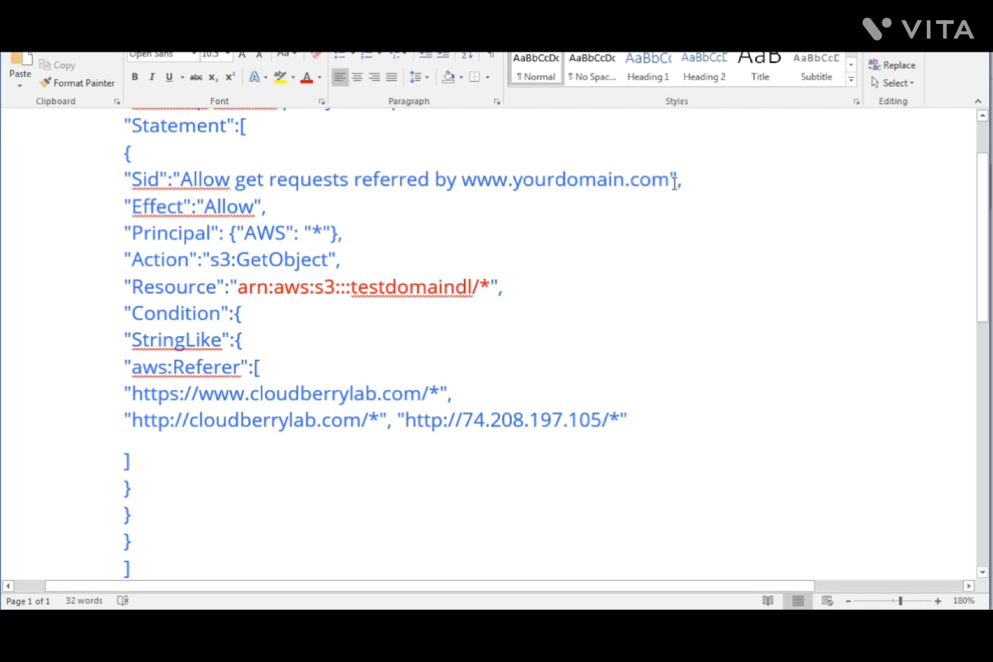
scroll(379, 316, down, 1)
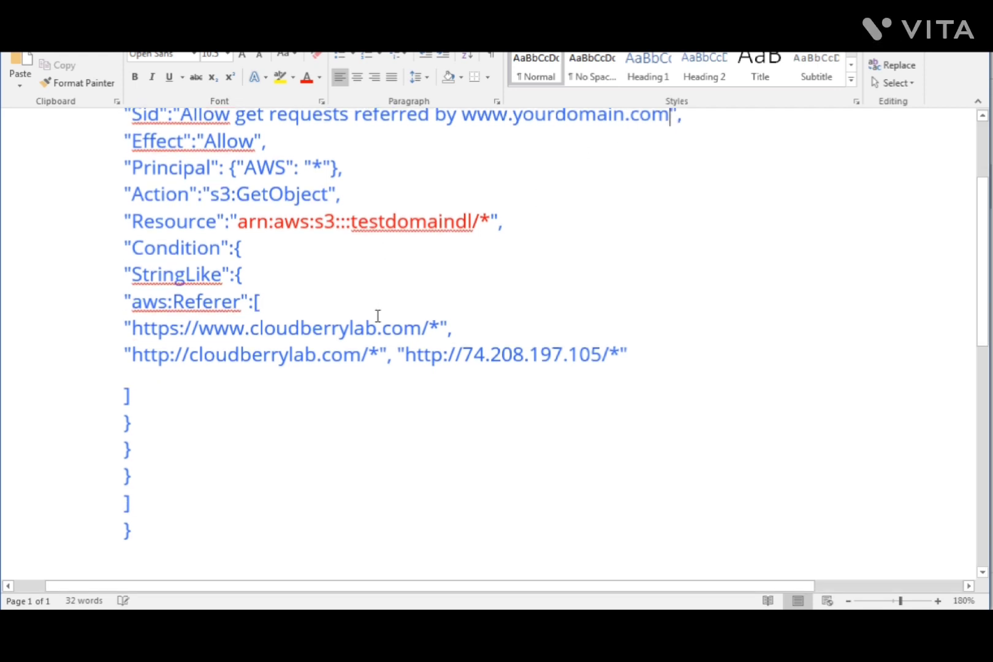
scroll(378, 316, down, 1)
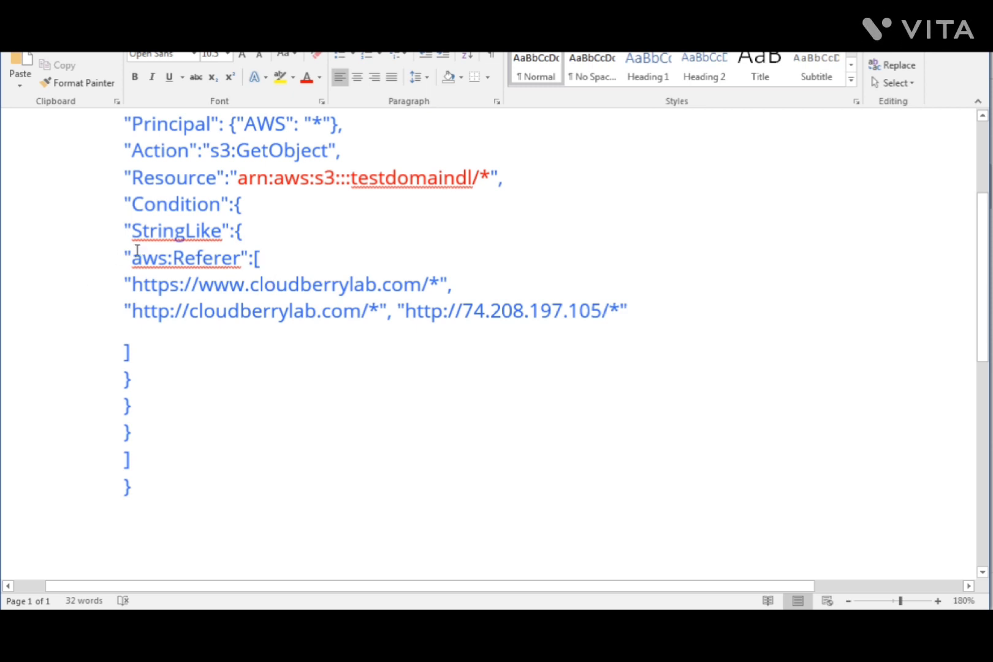
drag(136, 287, 431, 288)
scroll(314, 338, up, 1)
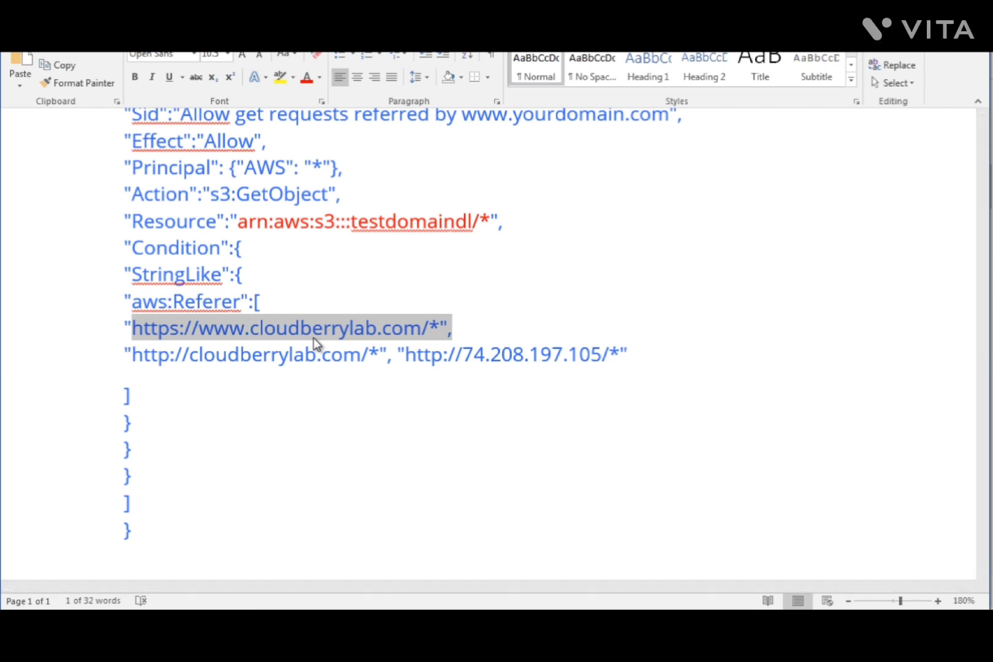
click(309, 330)
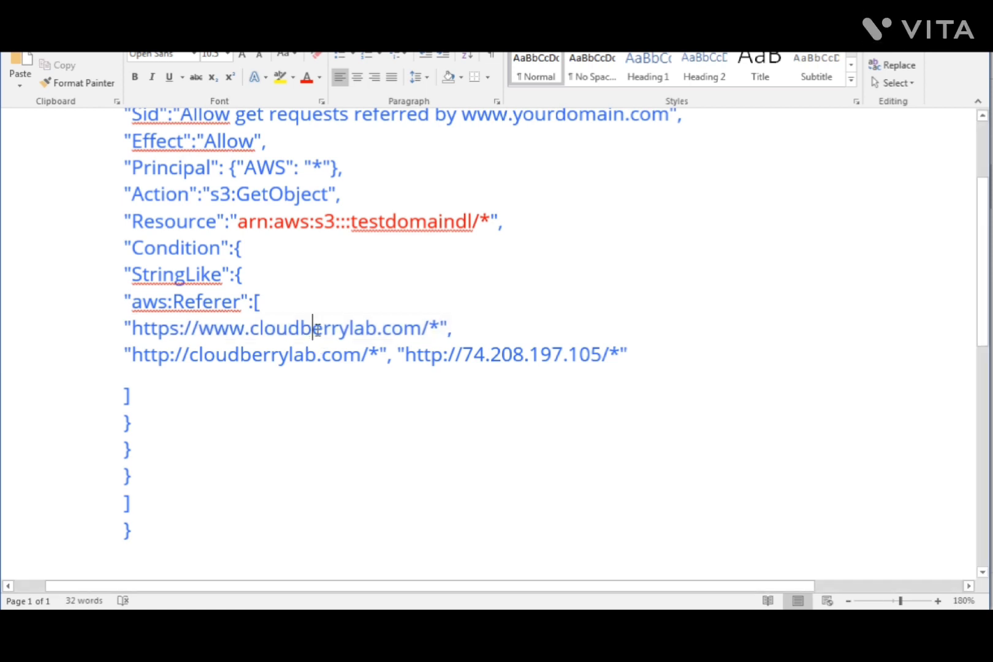
drag(423, 330, 135, 331)
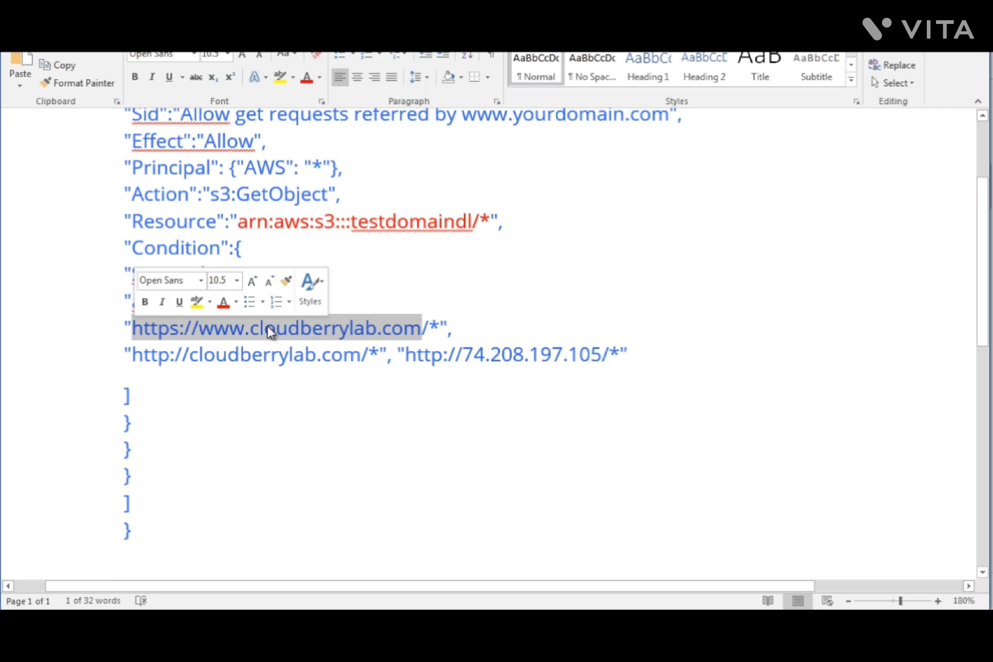
click(483, 324)
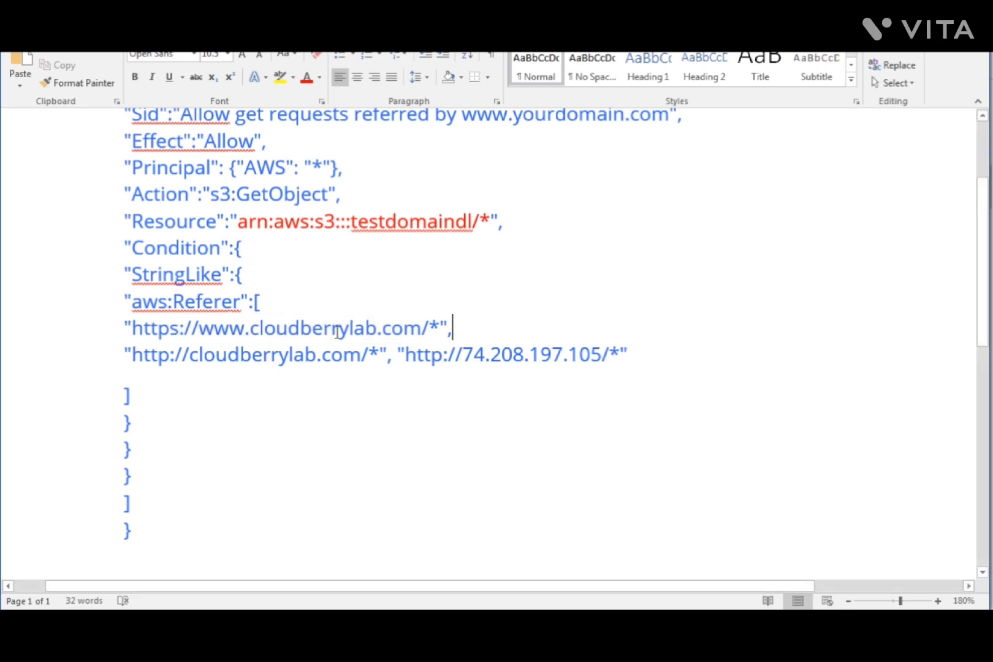
drag(133, 330, 426, 328)
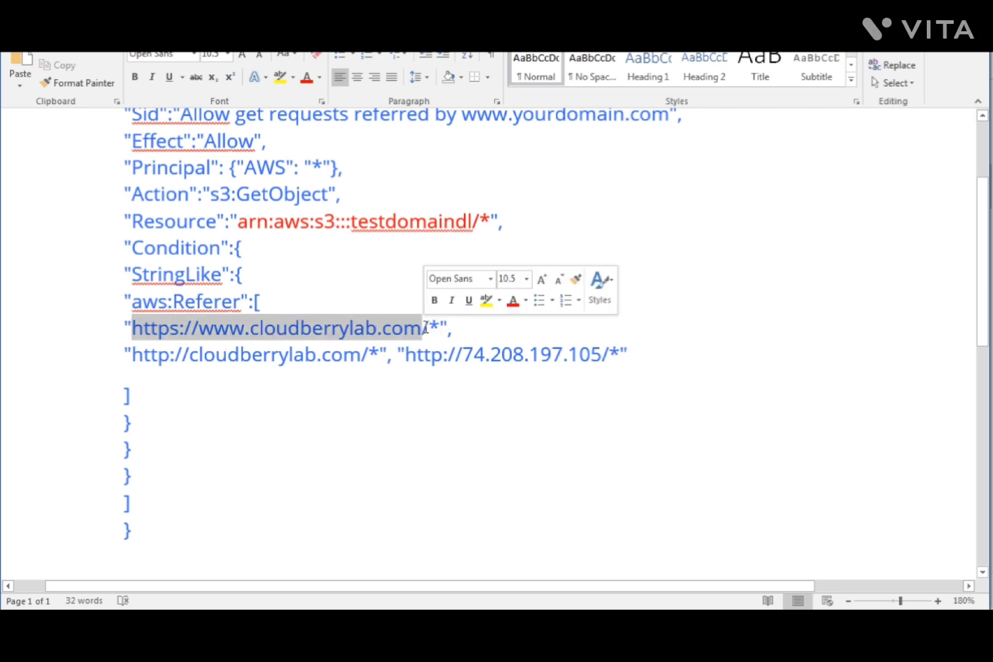
click(404, 354)
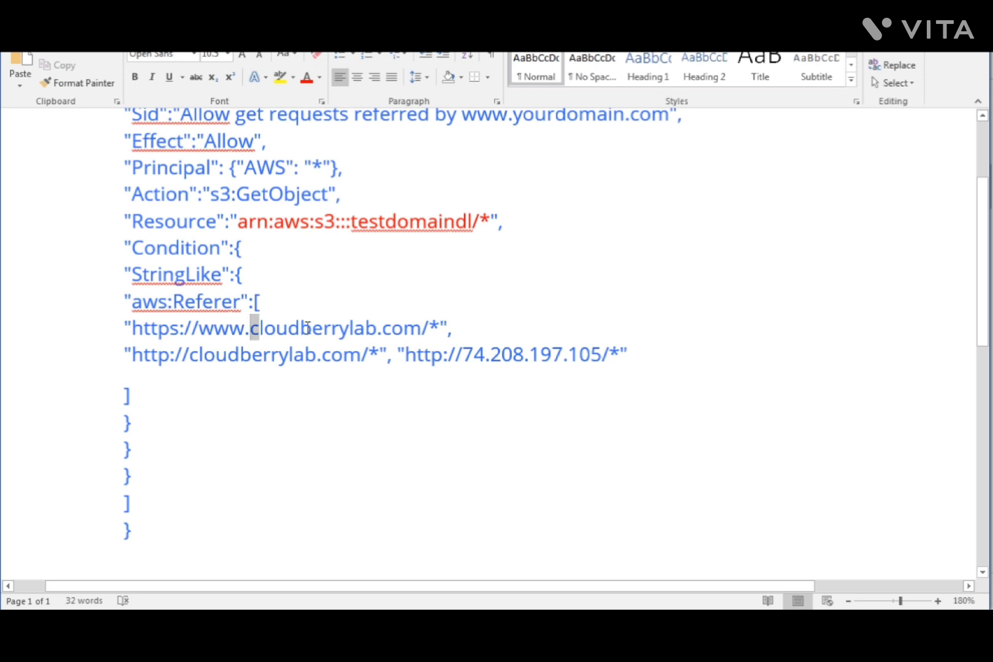
drag(270, 328, 427, 326)
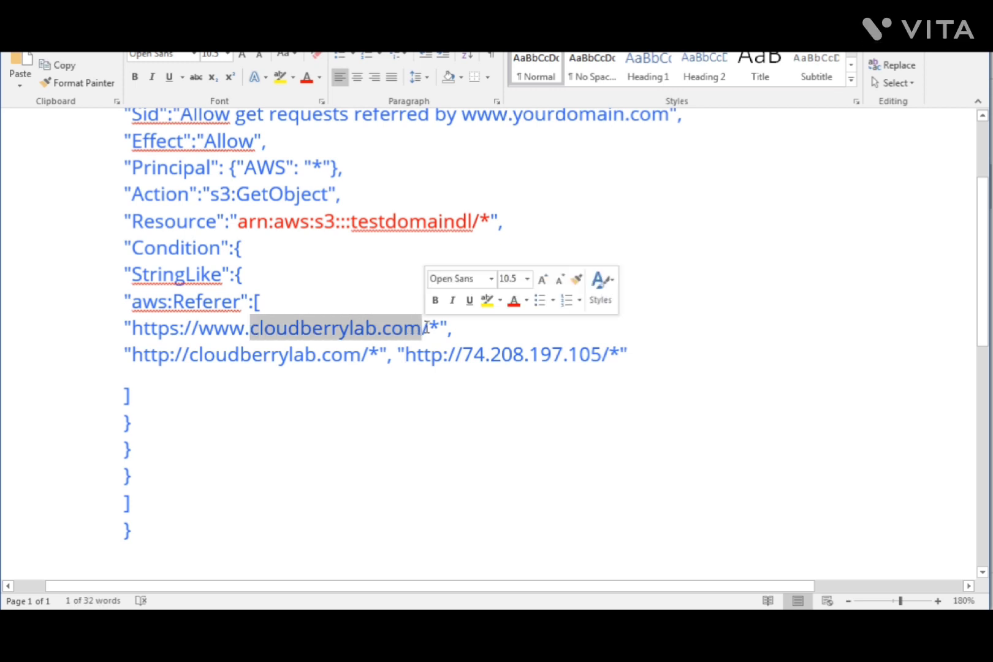
text(yourdomain)
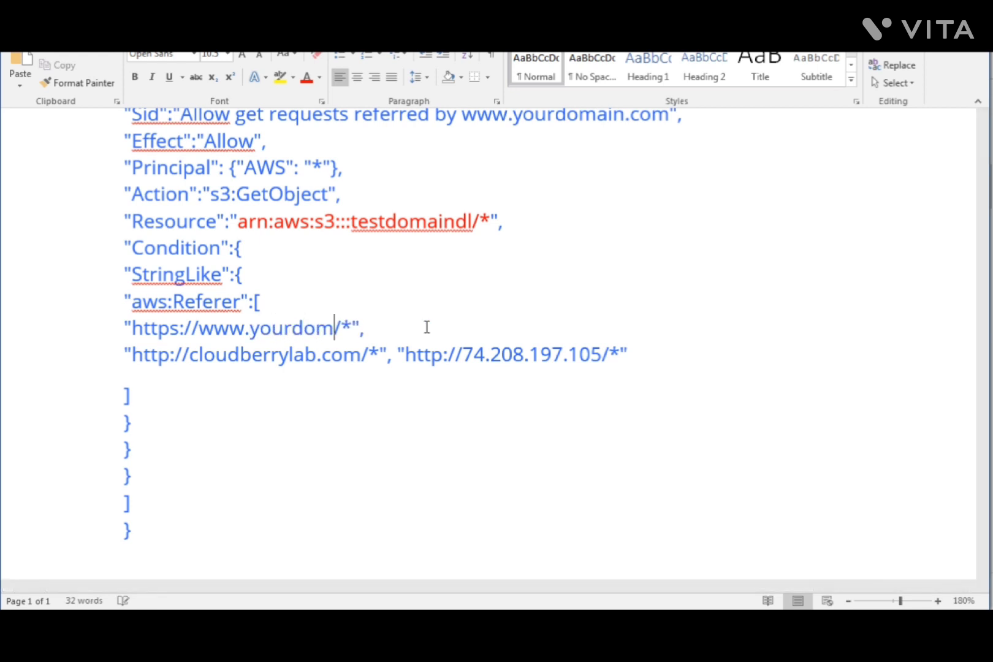
text(.com)
key(Down)
key(Left)
key(Left)
key(Left)
key(Left)
key(Left)
key(Left)
key(Left)
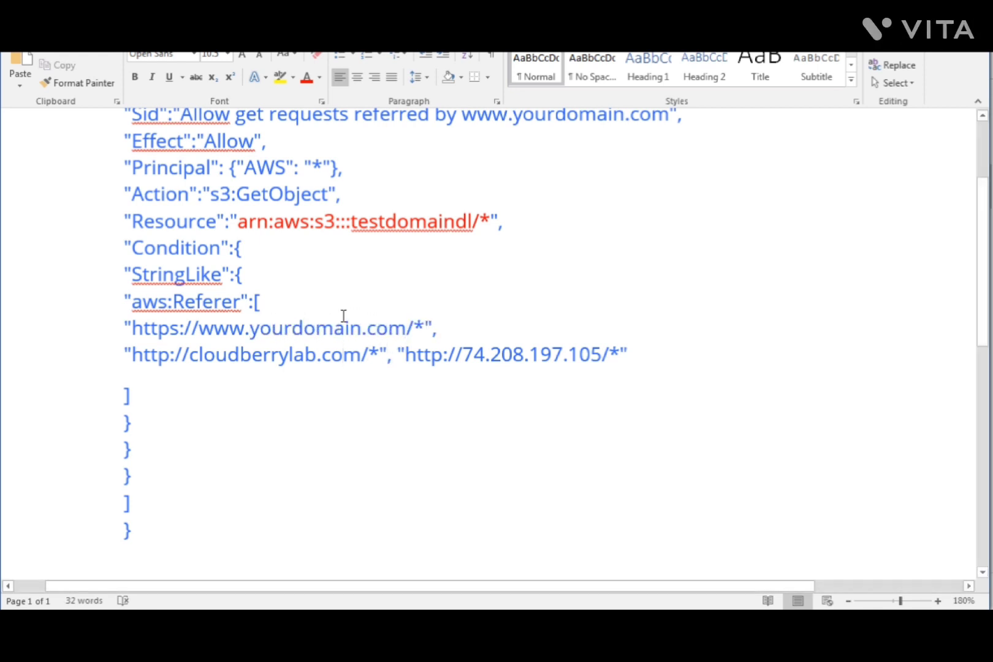
click(194, 353)
key(shift+Right)
key(shift+Right)
key(shift+Right)
key(shift+Right)
key(shift+Right)
key(shift+Right)
key(shift+Right)
key(shift+Right)
key(shift+Right)
key(shift+Right)
key(shift+Right)
key(shift+Right)
key(shift+Right)
key(shift+Right)
key(shift+Right)
key(shift+Right)
key(shift+Right)
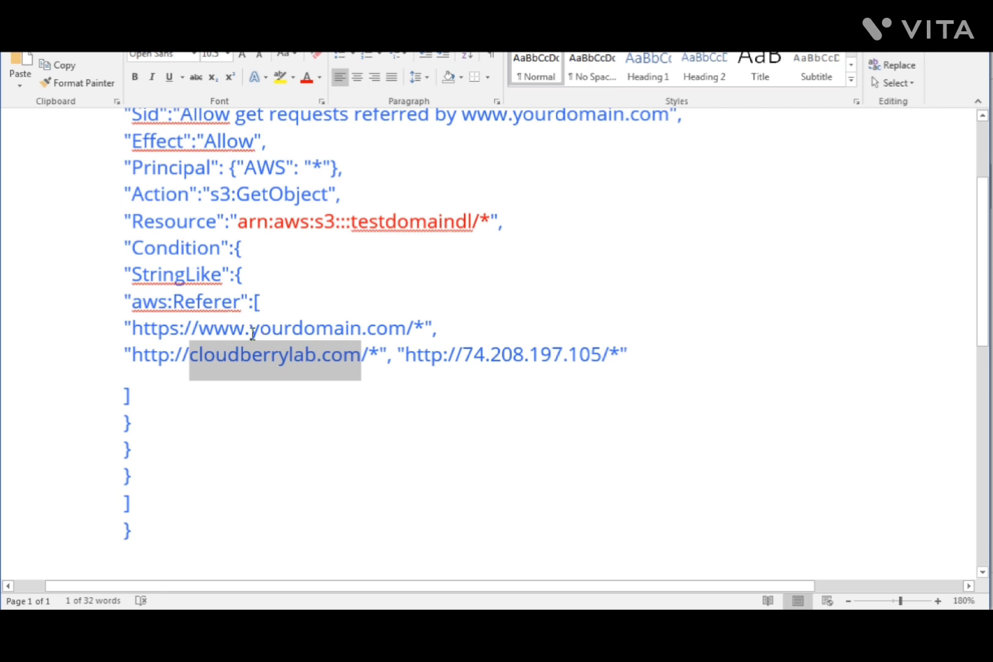
text(yourdomain)
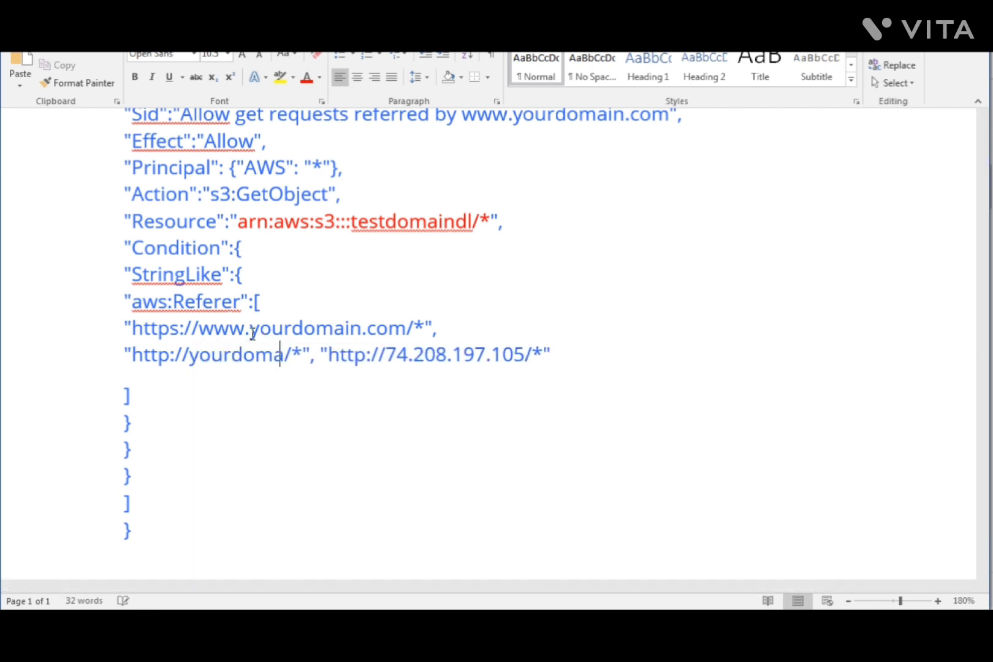
text(.com)
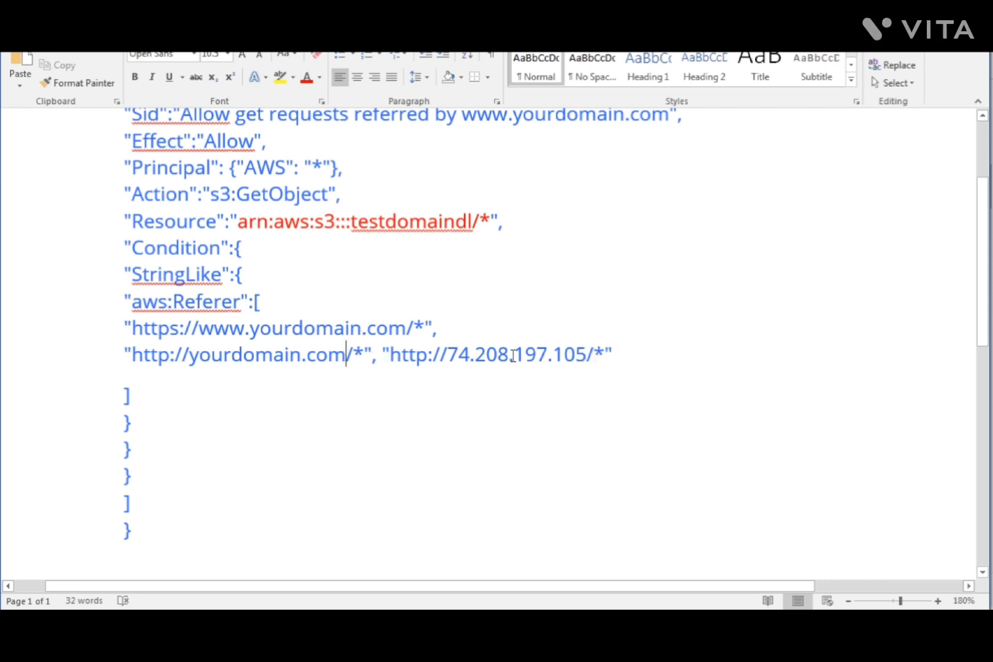
Step: Replace the IP address in the third aws:Referer entry with yourdomain.net and put a comma after that entry
click(376, 359)
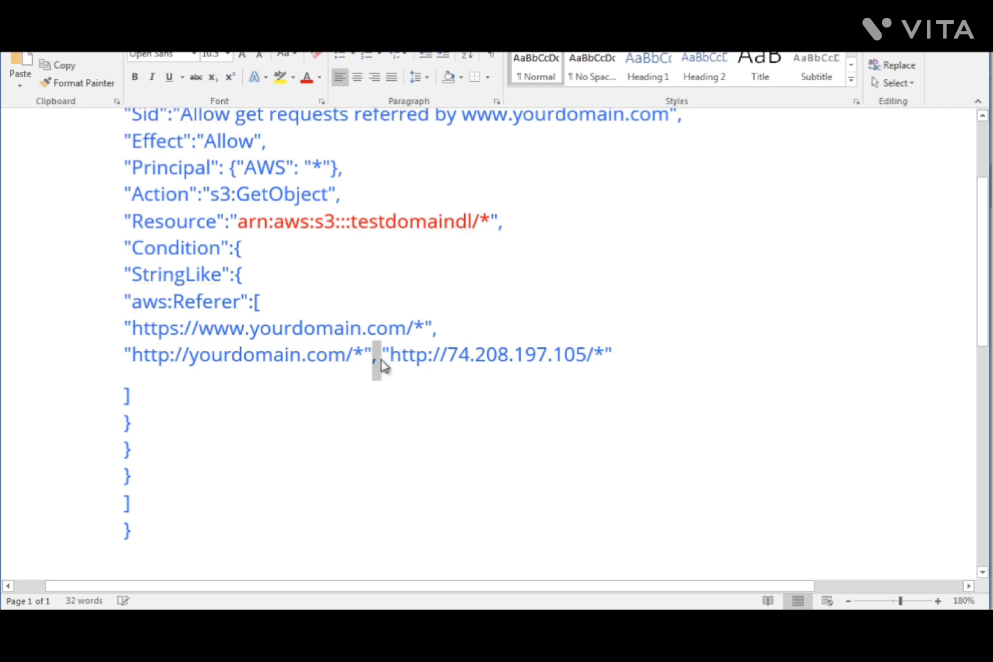
click(637, 356)
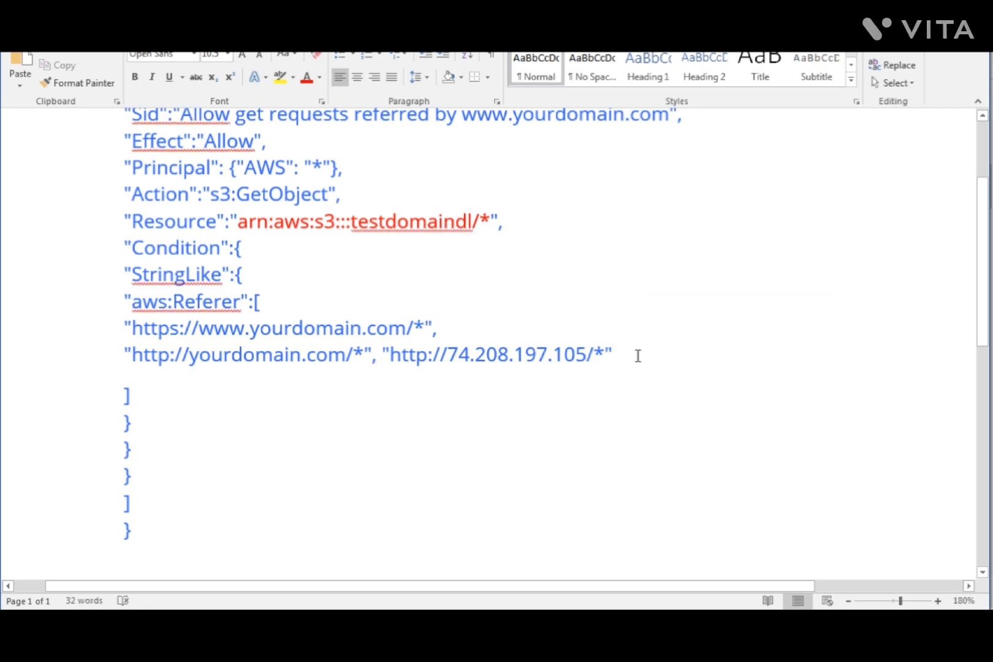
key(Left)
key(Left)
key(Left)
key(Right)
key(shift+Left)
key(shift+Left)
key(shift+Left)
key(shift+Left)
key(shift+Left)
key(shift+Left)
key(shift+Left)
key(shift+Left)
key(shift+Left)
key(shift+Left)
key(shift+Left)
key(shift+Left)
key(shift+Left)
key(shift+Left)
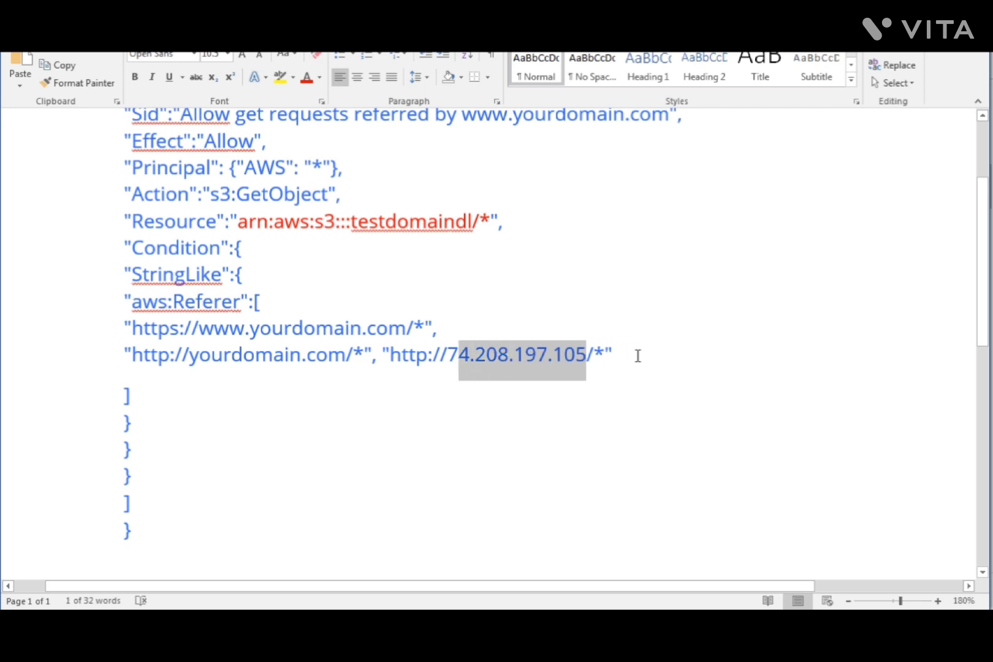
text(yourdomain.net)
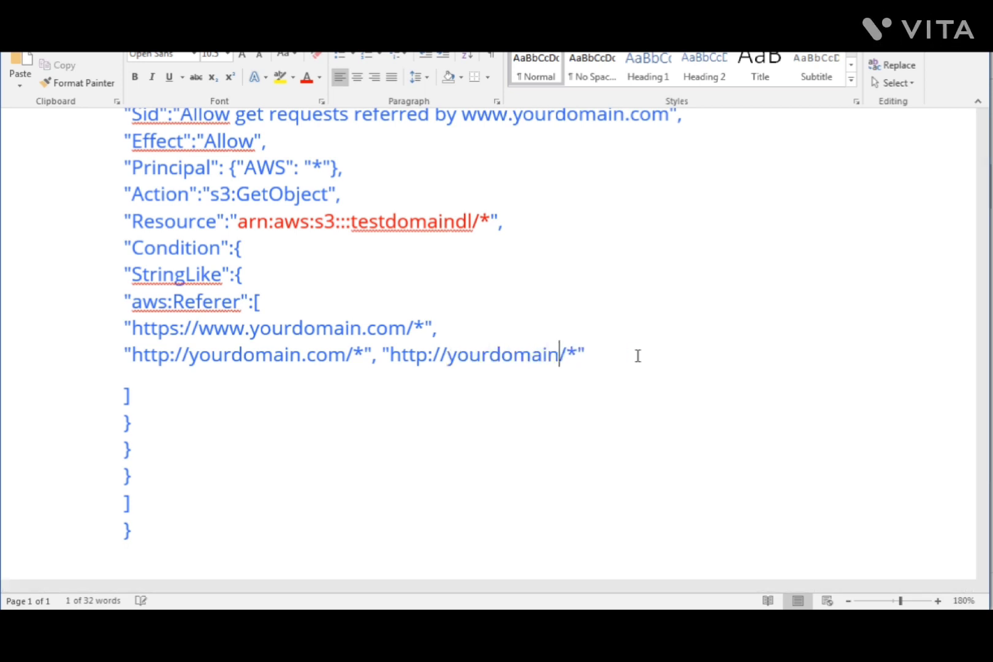
key(End)
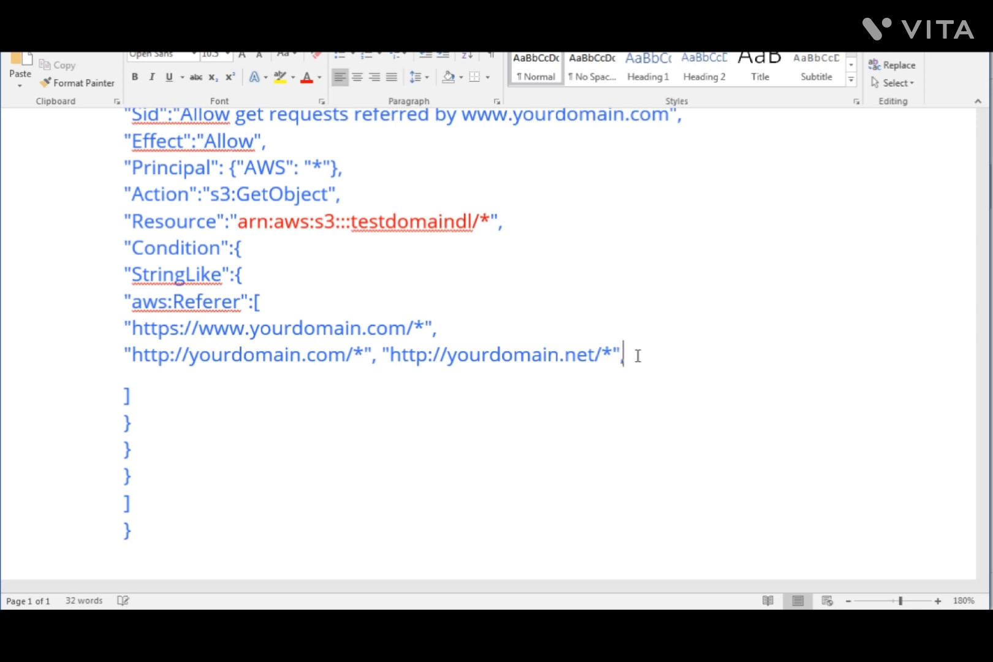
text(,)
key(ctrl+z)
key(BackSpace)
key(BackSpace)
text(,)
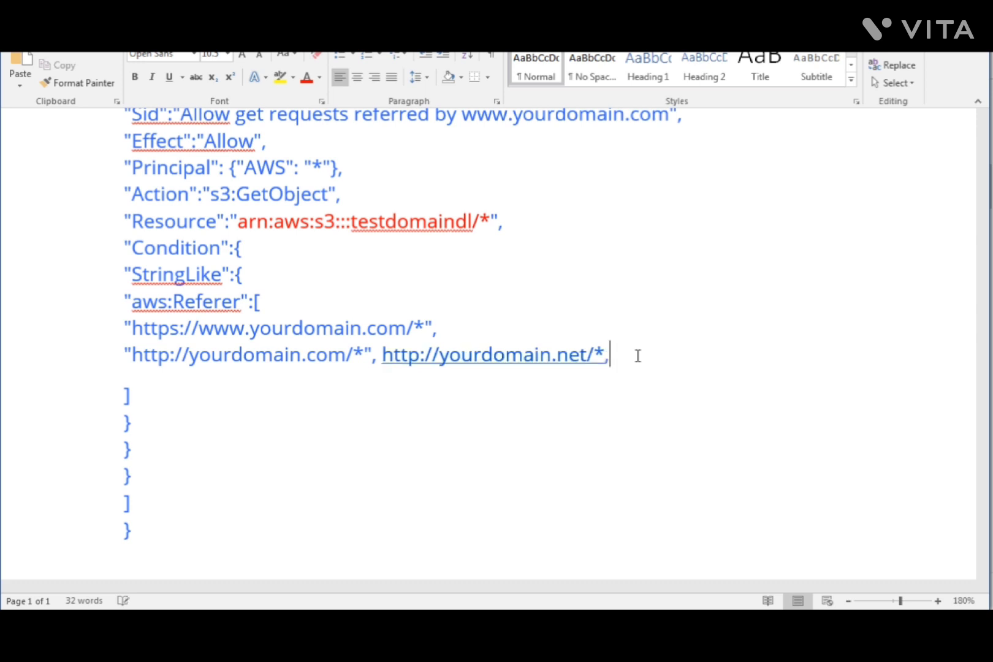
key(ctrl+z)
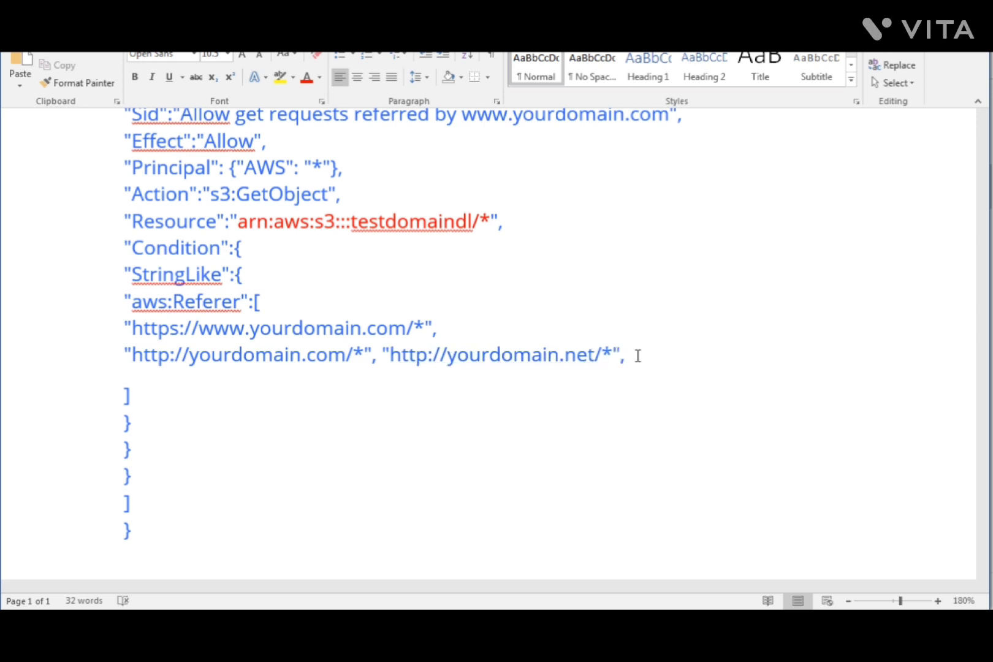
text(")
text(http://www.yourdomain.io”)
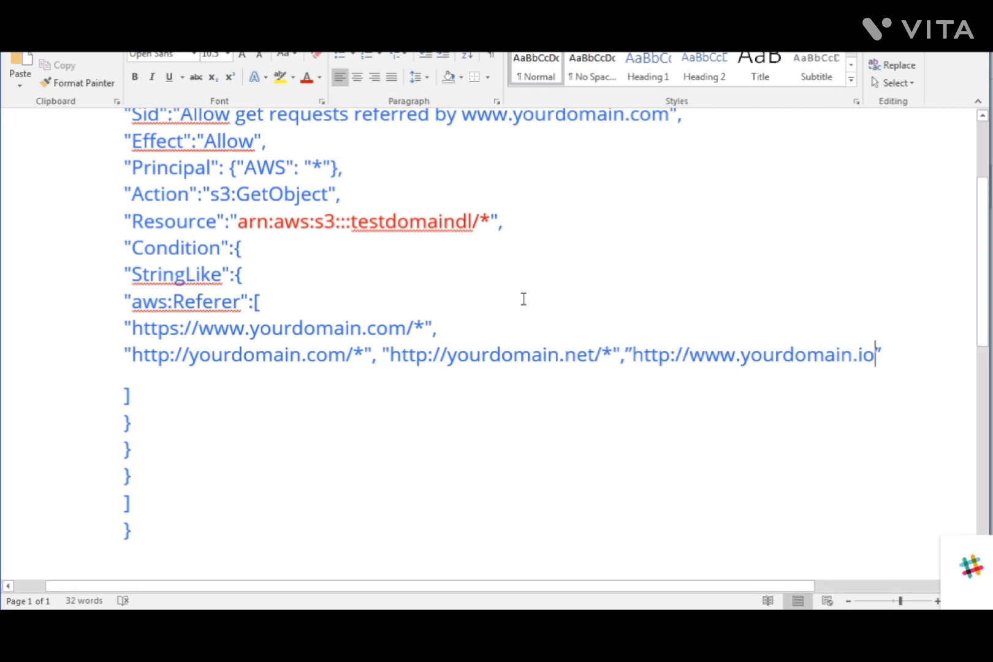
Step: Copy the entire edited policy script and close the Word document without saving it
click(488, 288)
key(ctrl+a)
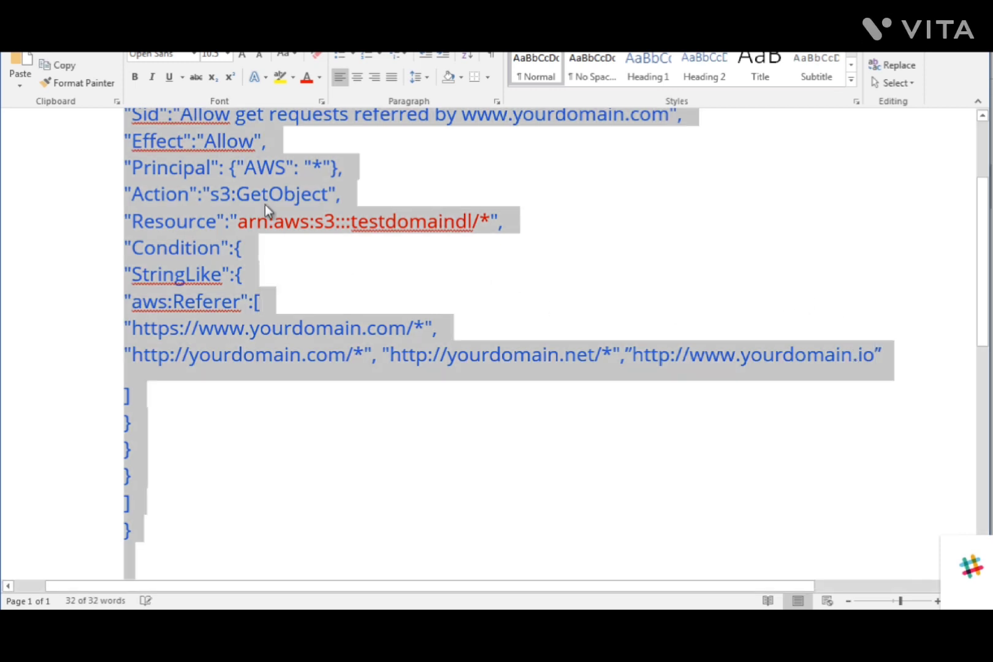
right_click(265, 205)
click(292, 235)
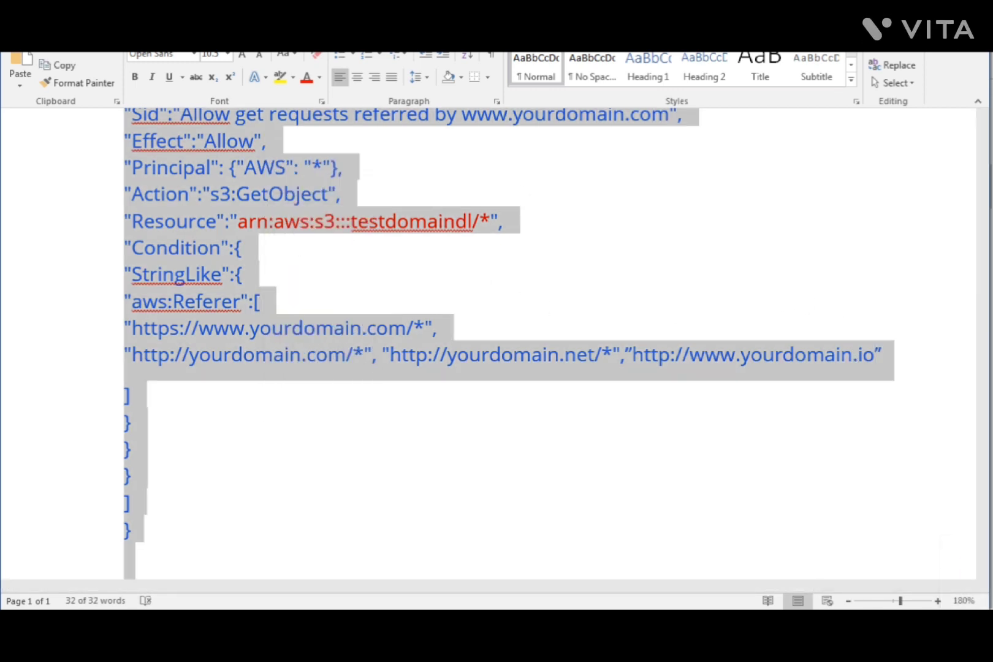
key(alt+F4)
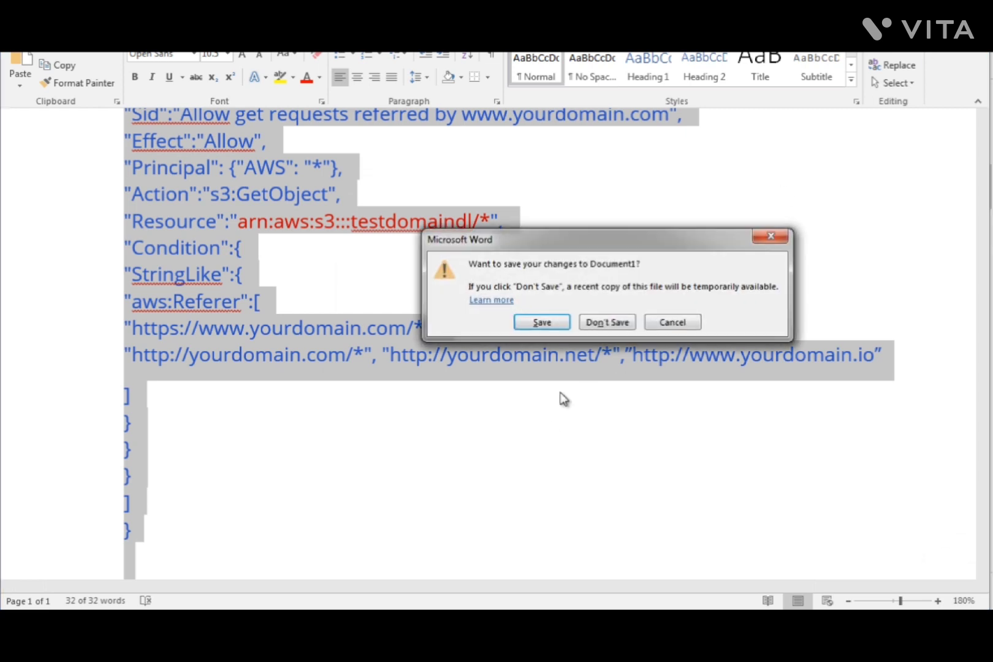
click(607, 323)
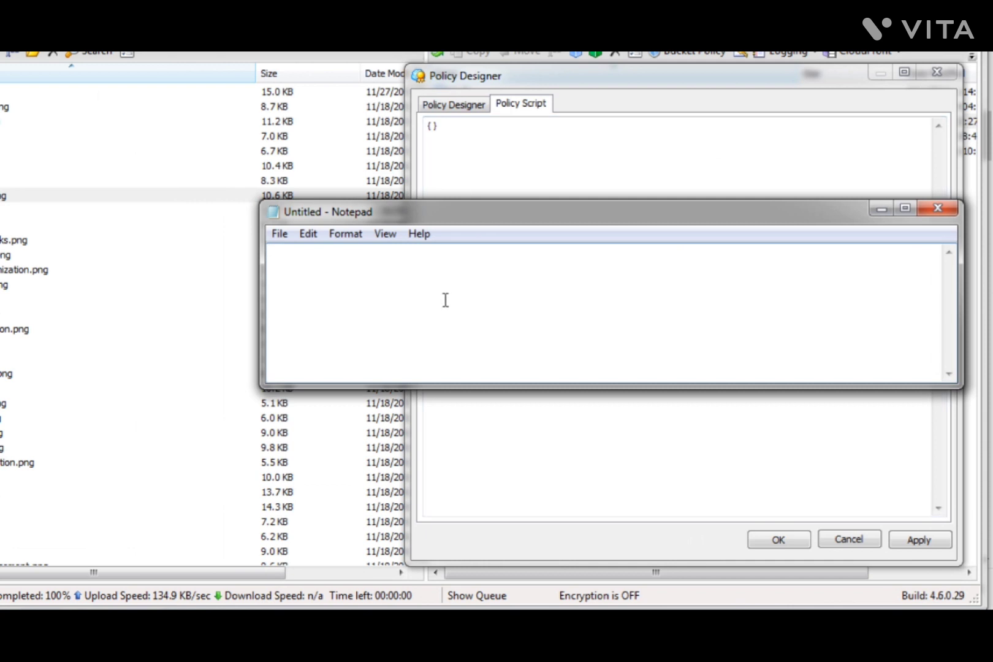
Step: Paste the script into the blank Notepad document, enlarge the window to show all lines, and remove the trailing blank line
right_click(472, 349)
click(491, 378)
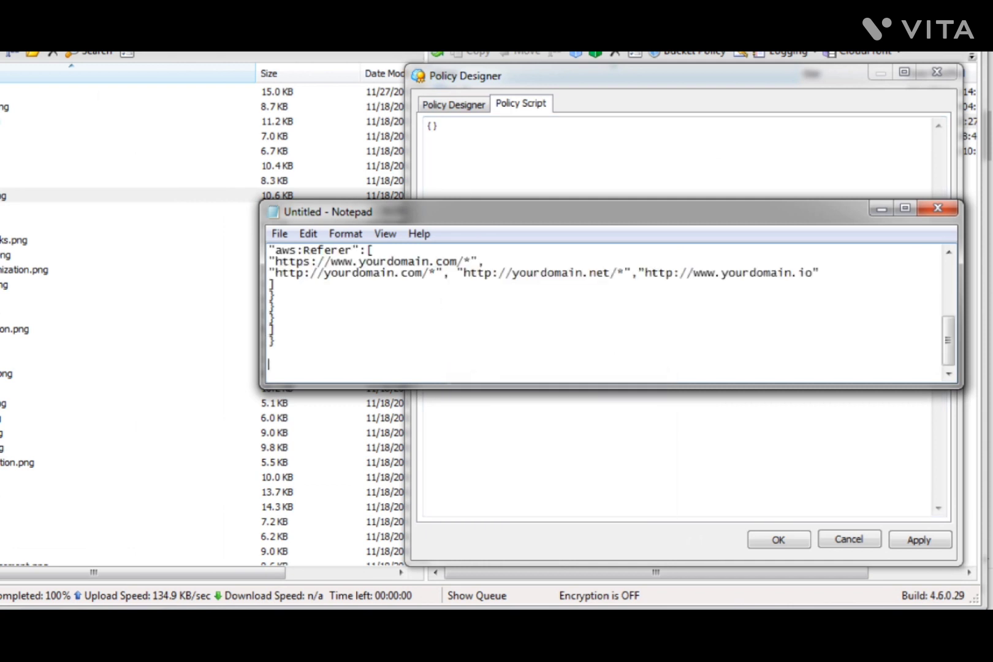
drag(962, 385, 824, 541)
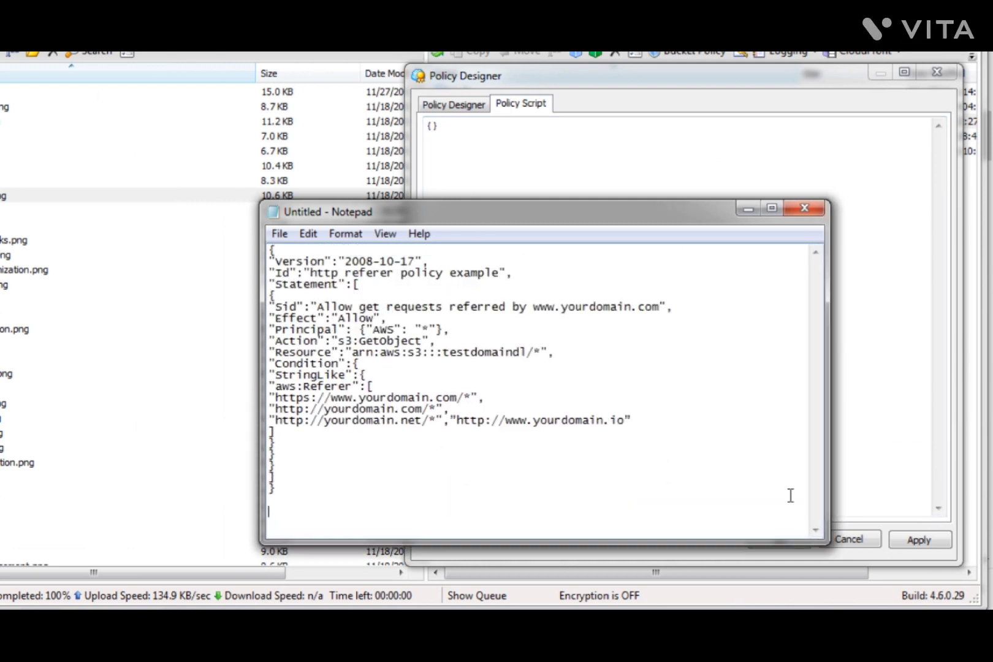
drag(639, 213, 610, 147)
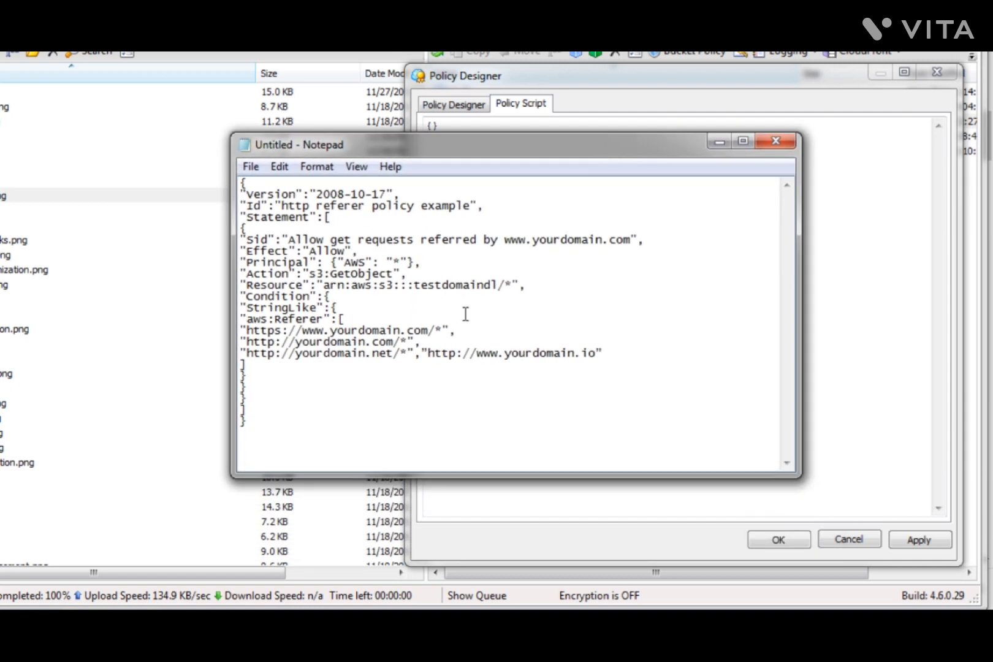
key(BackSpace)
Step: Copy the whole policy script from Notepad and minimize the Notepad window
key(ctrl+a)
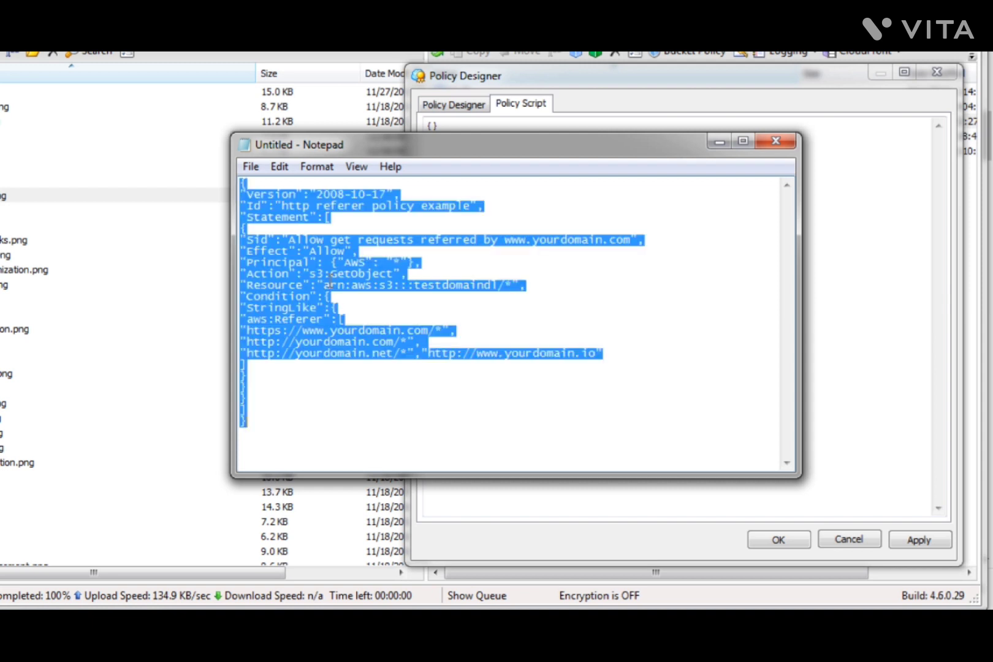
right_click(329, 283)
click(343, 336)
click(717, 147)
Step: Replace the placeholder braces in the bucket's policy script with the copied http referer policy and try to apply it
drag(457, 133, 416, 125)
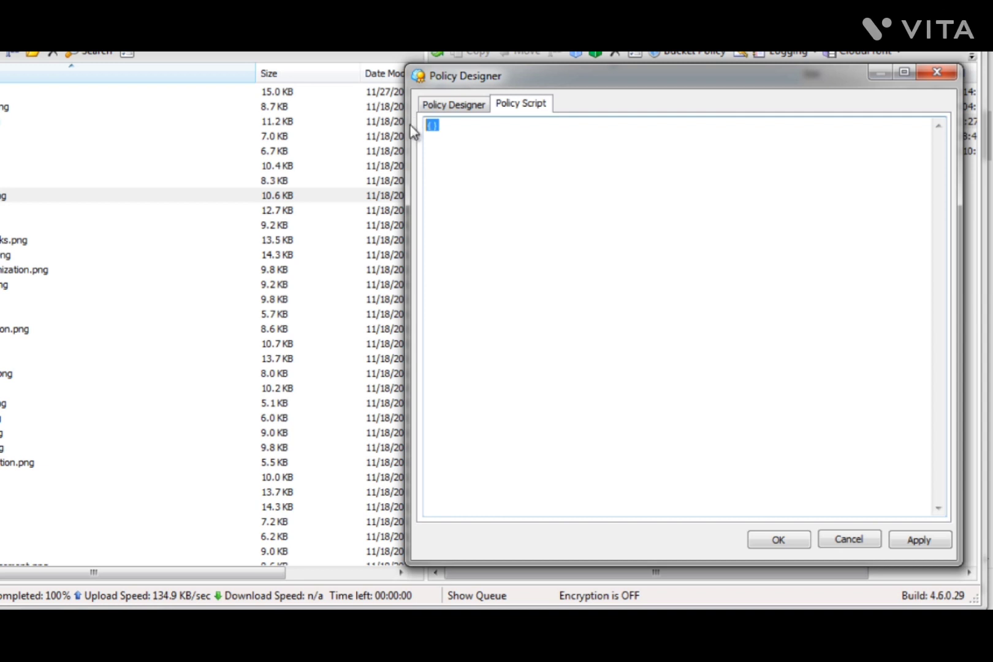
key(Delete)
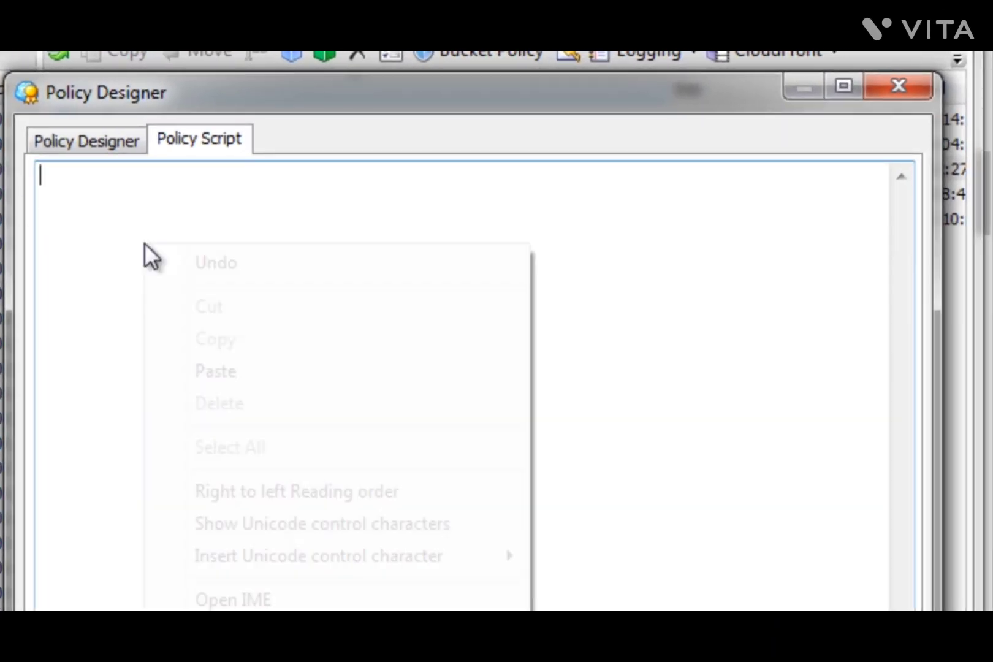
right_click(144, 246)
click(258, 371)
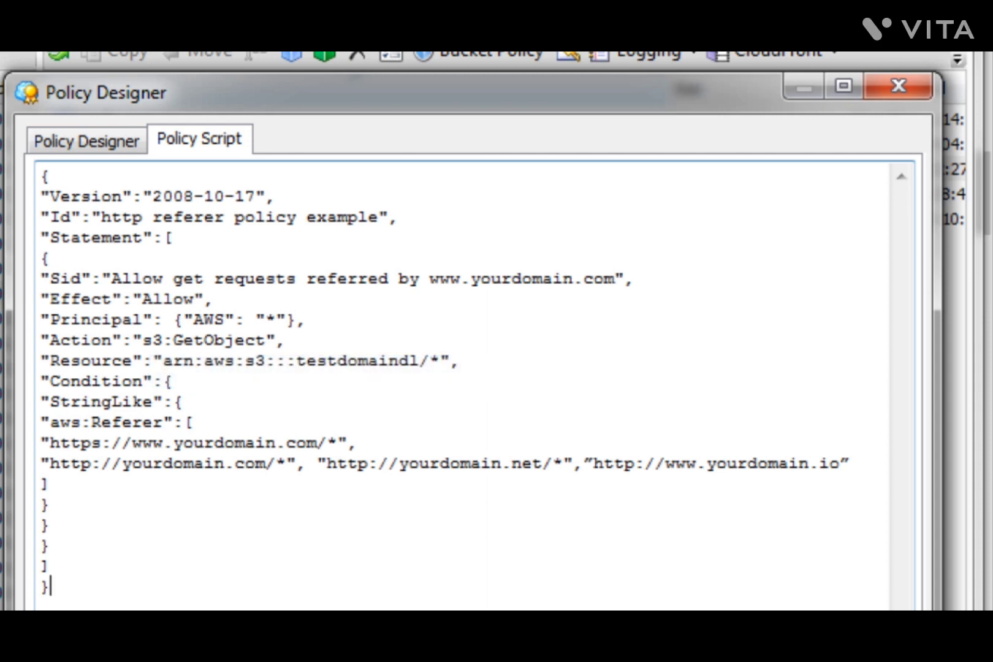
click(705, 650)
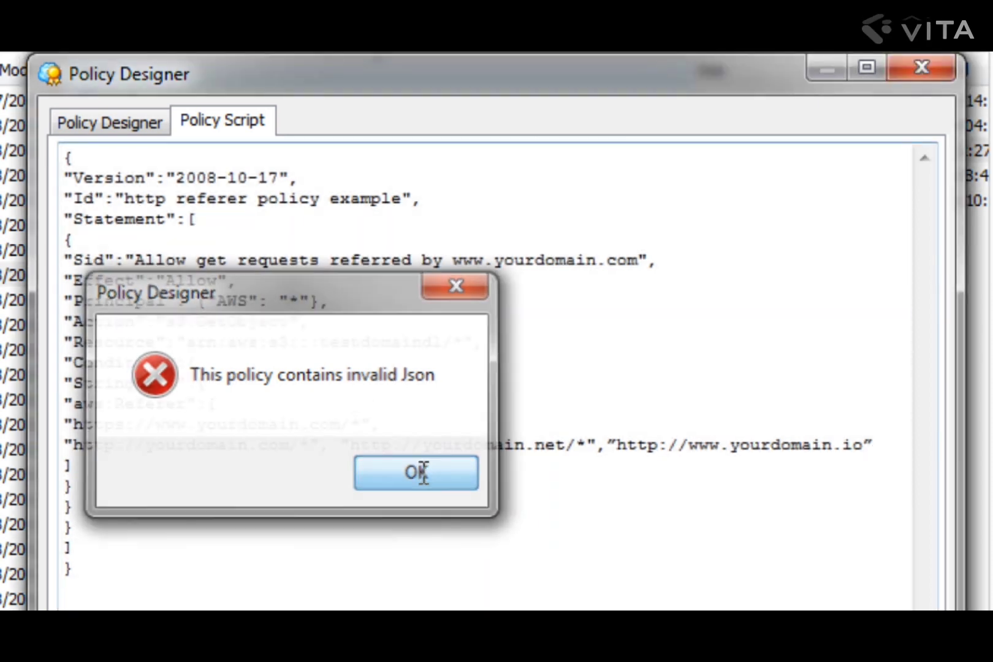
click(417, 476)
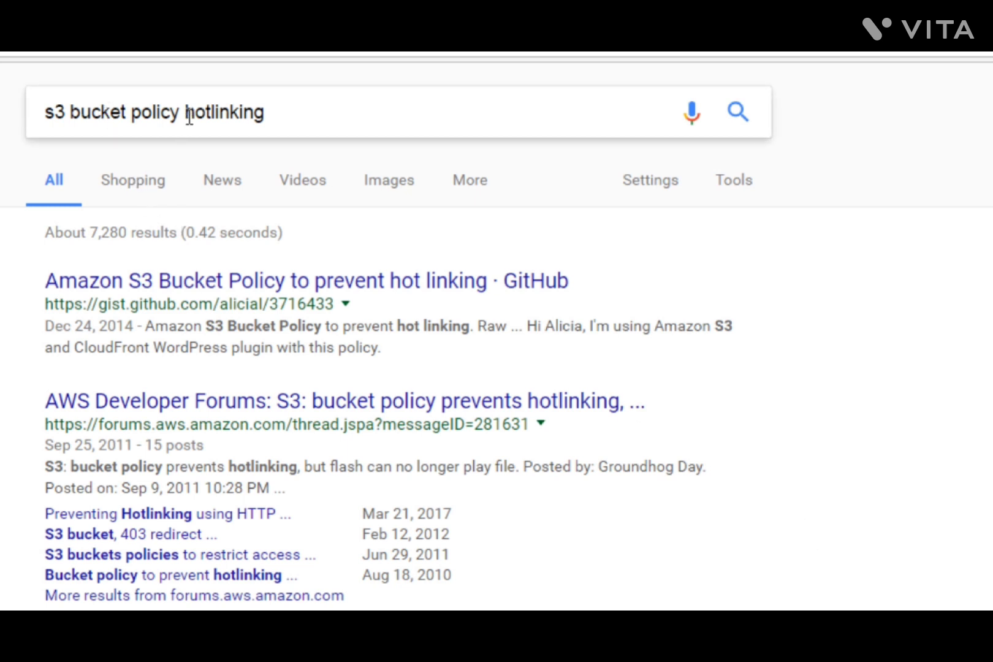
Step: Look through the Google results for "s3 bucket policy hotlinking" for other example policies
drag(187, 112, 263, 107)
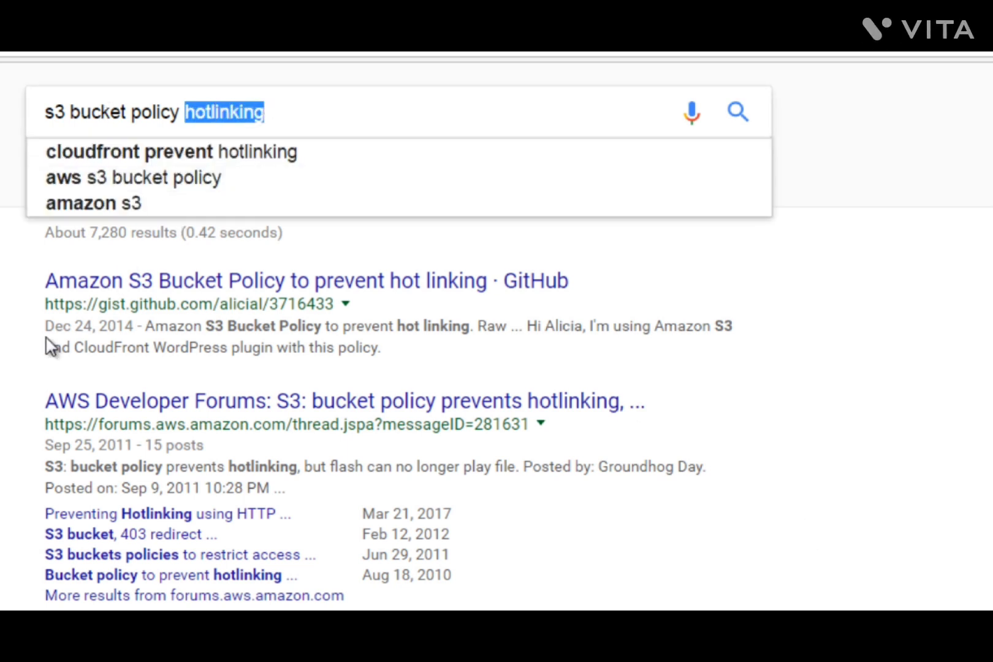
click(26, 347)
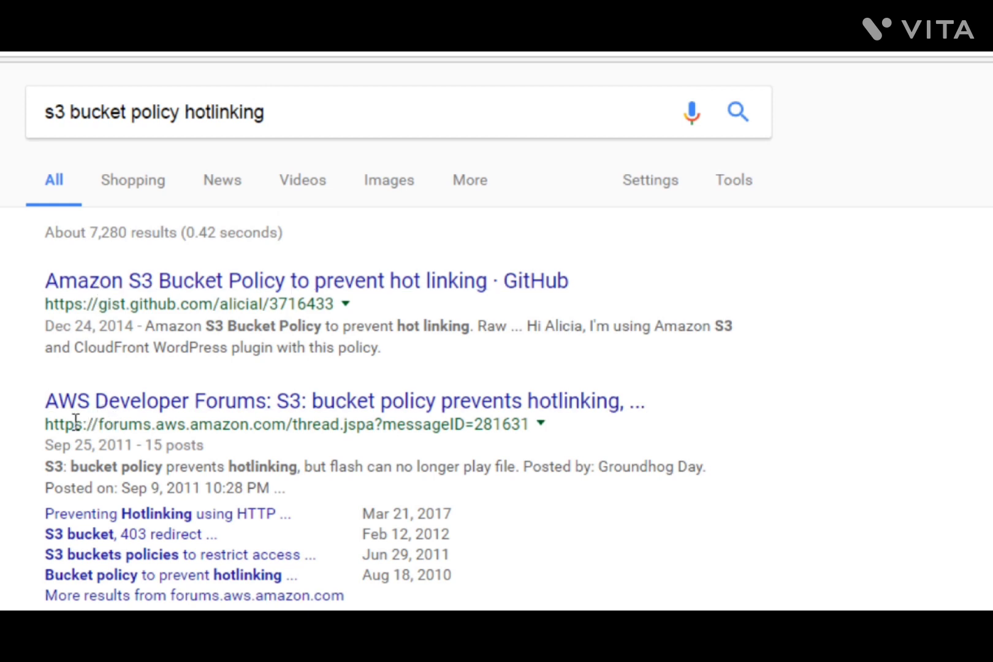
scroll(36, 452, down, 5)
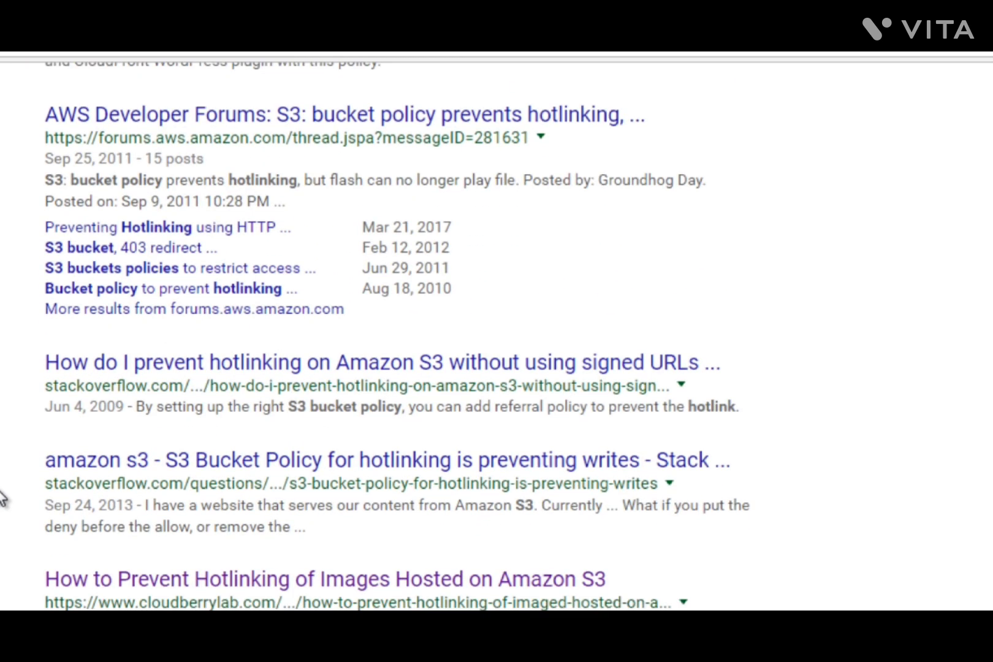
scroll(2, 498, up, 2)
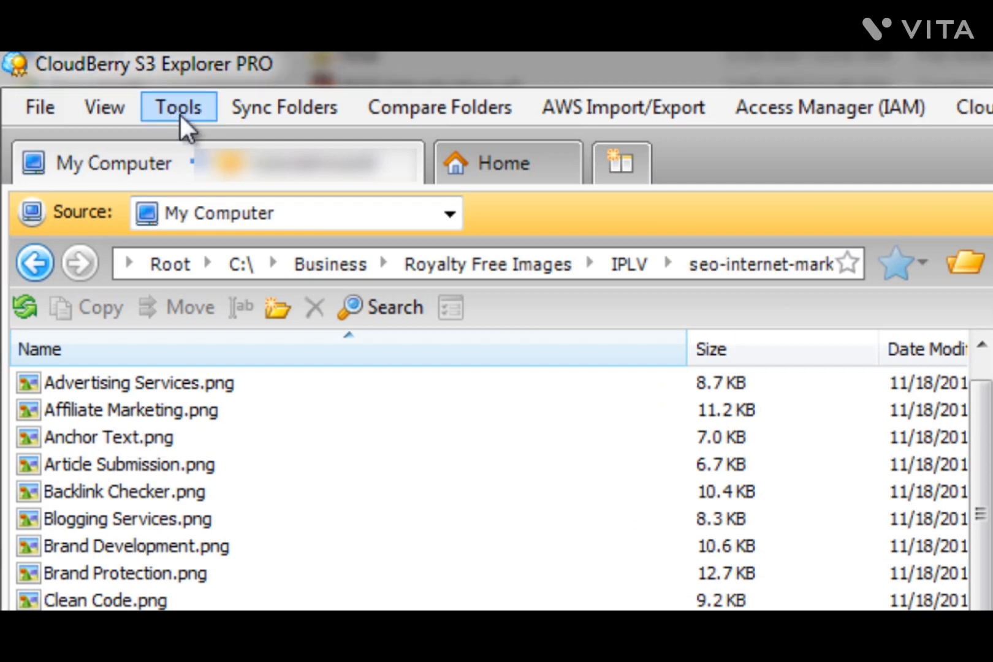
Step: Open the bandwidth options in CloudBerry Explorer and set both cloud storage upload and download to Unlimited
click(180, 116)
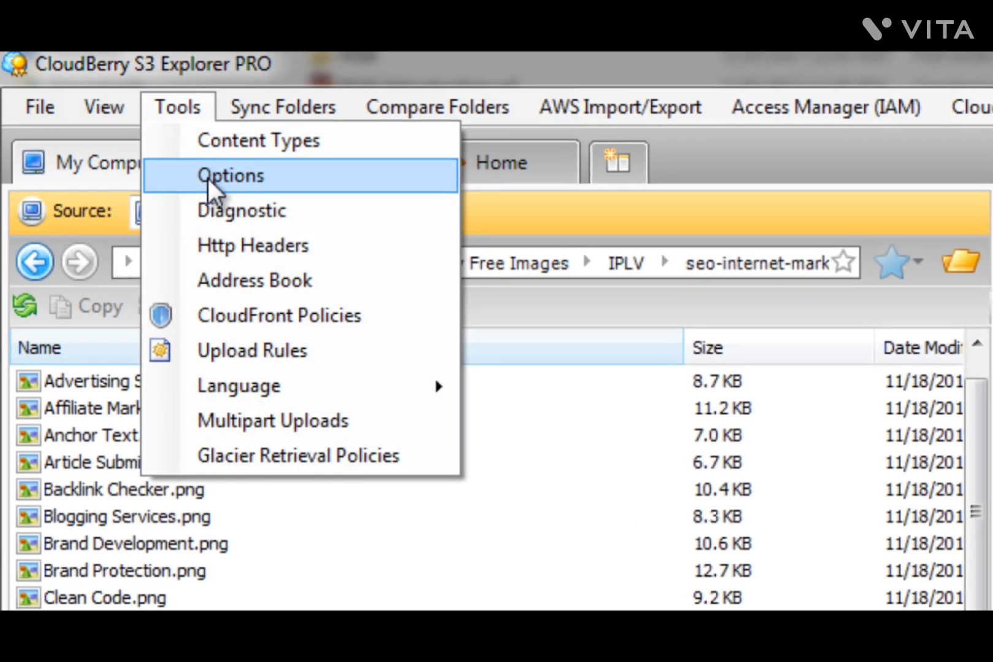
click(209, 179)
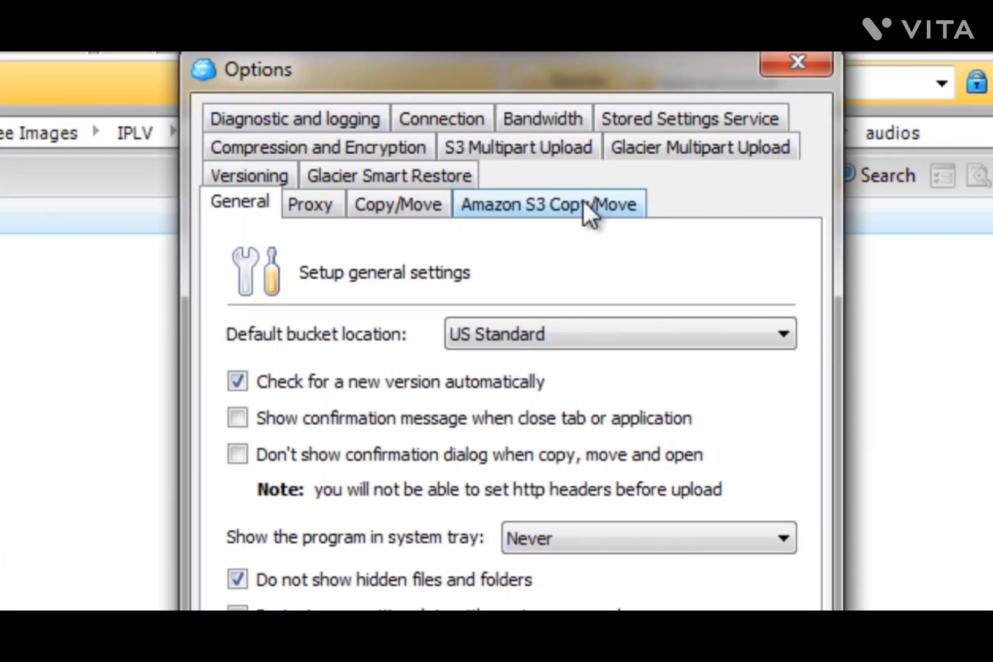
click(550, 110)
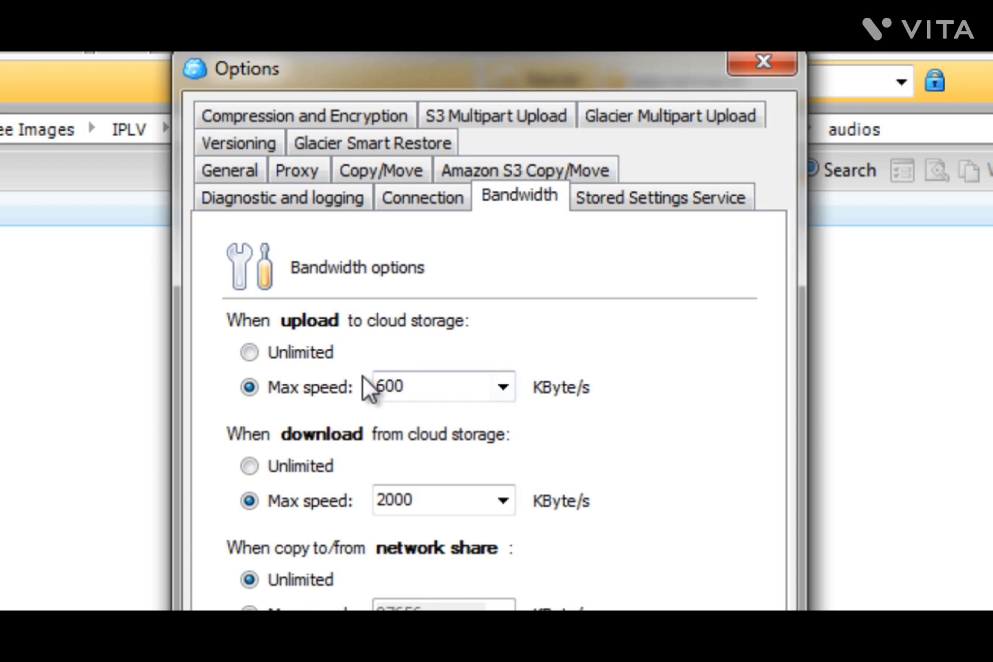
click(307, 352)
click(297, 467)
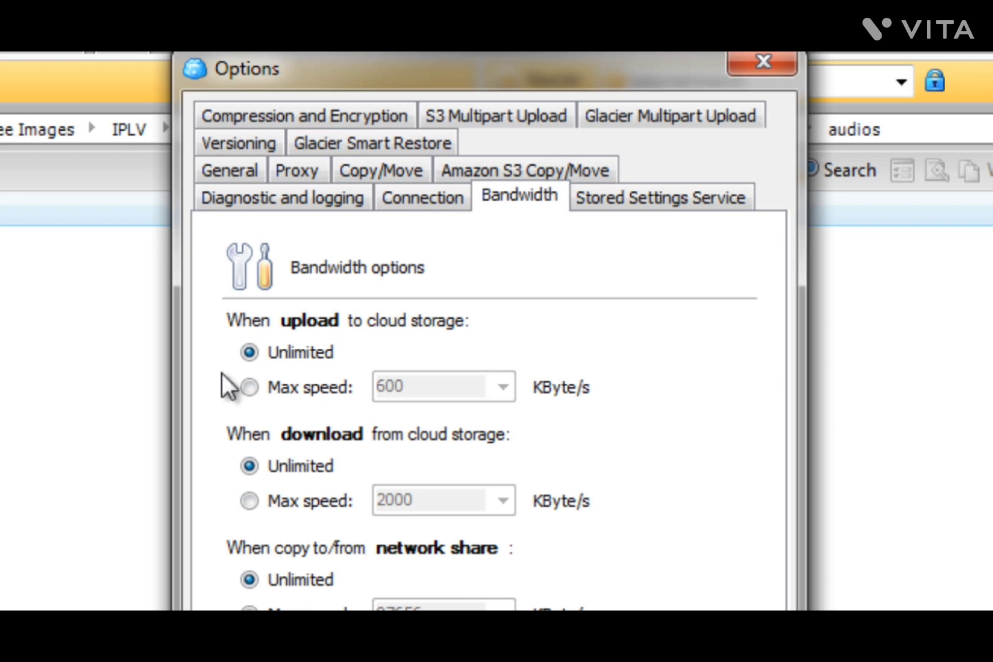
Step: Limit the cloud storage upload bandwidth, trying a maximum of 1000 KByte/s before settling on 750 KByte/s
click(261, 389)
click(503, 387)
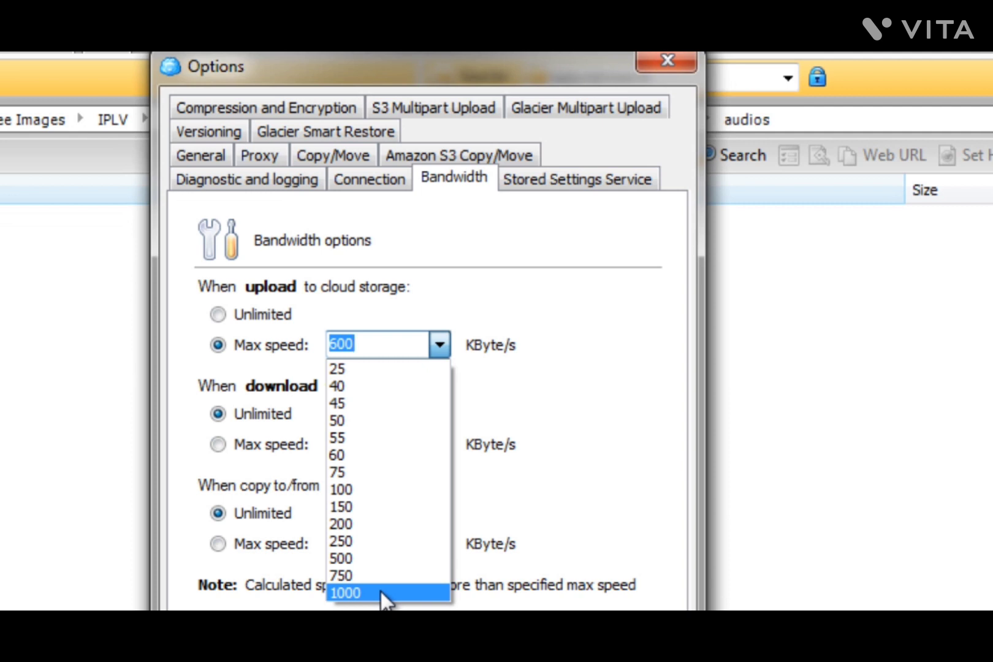
click(385, 593)
click(441, 345)
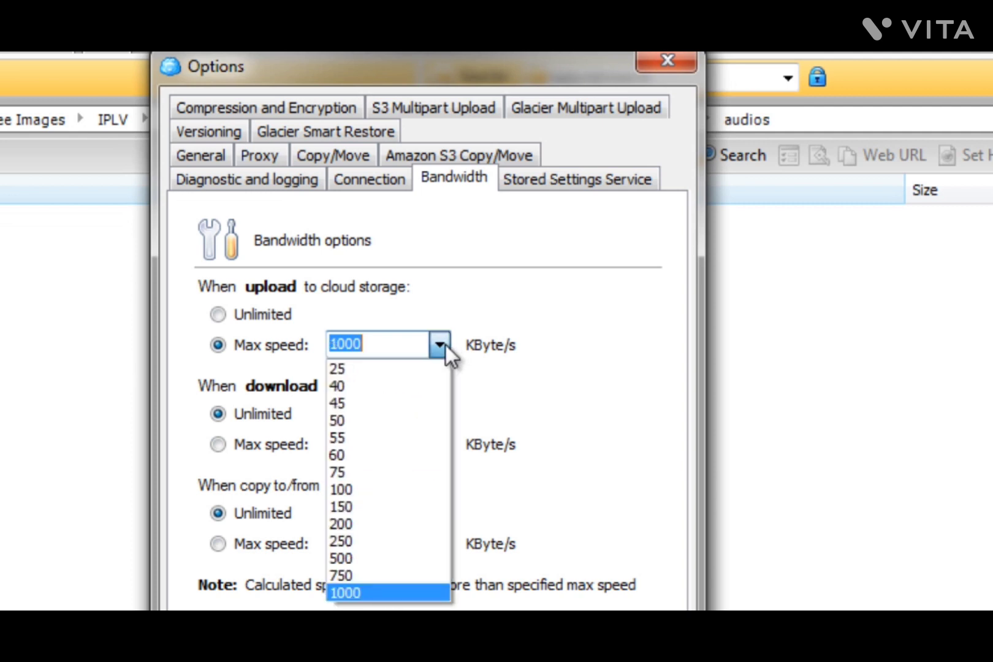
click(372, 574)
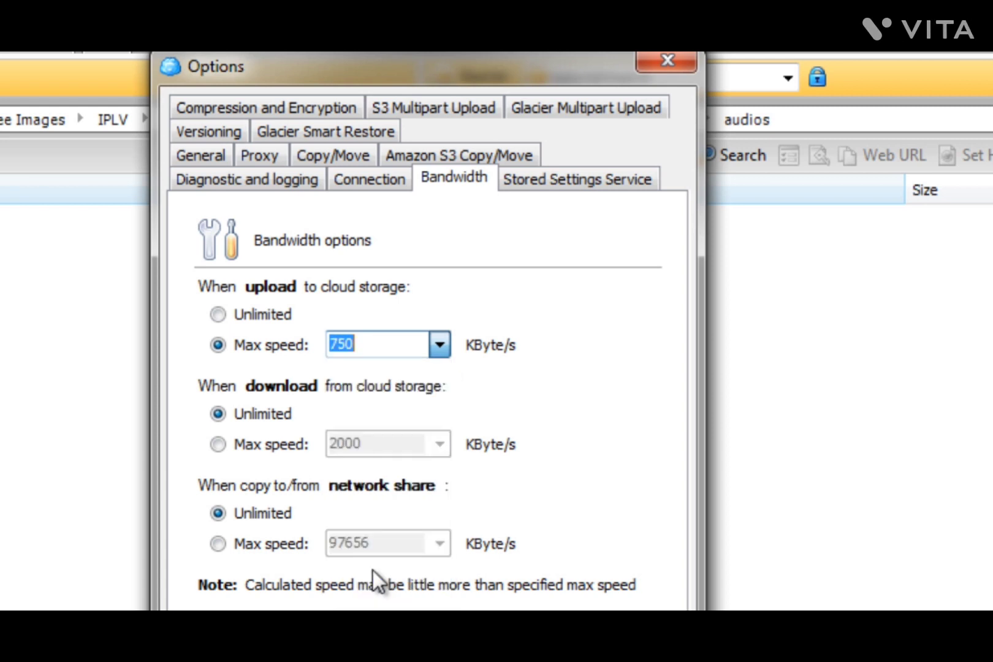
click(444, 348)
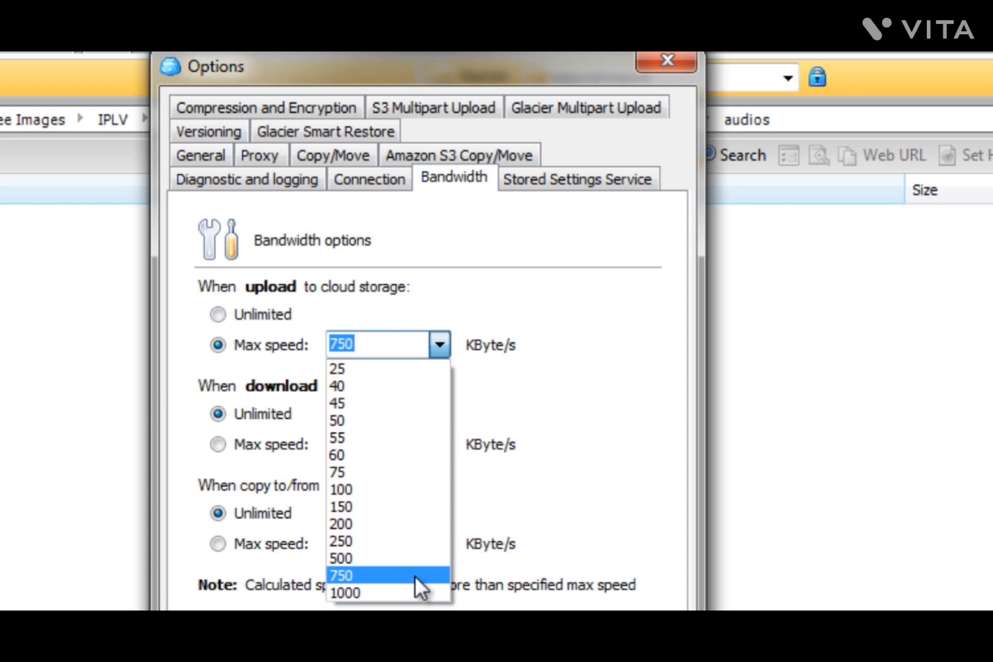
click(415, 578)
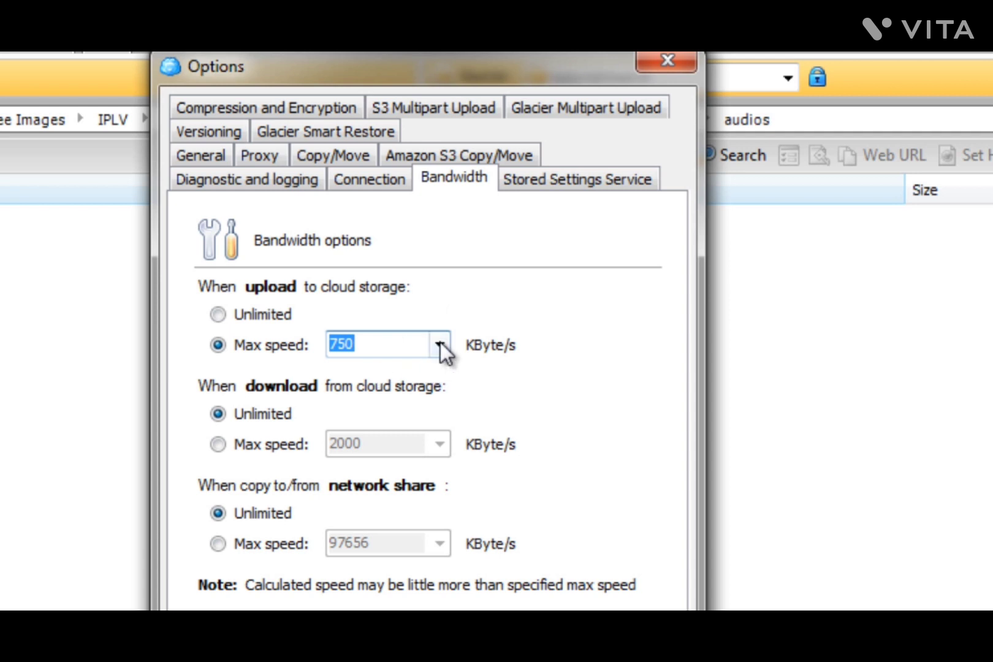
Step: Limit the cloud storage download bandwidth to a maximum speed of 750 KByte/s
click(258, 438)
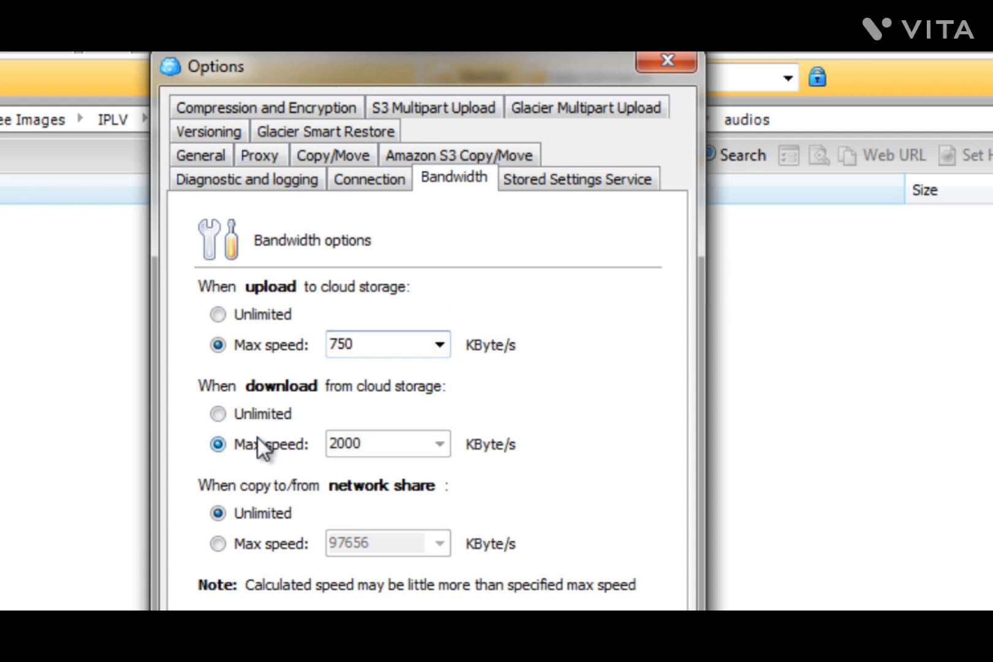
click(439, 444)
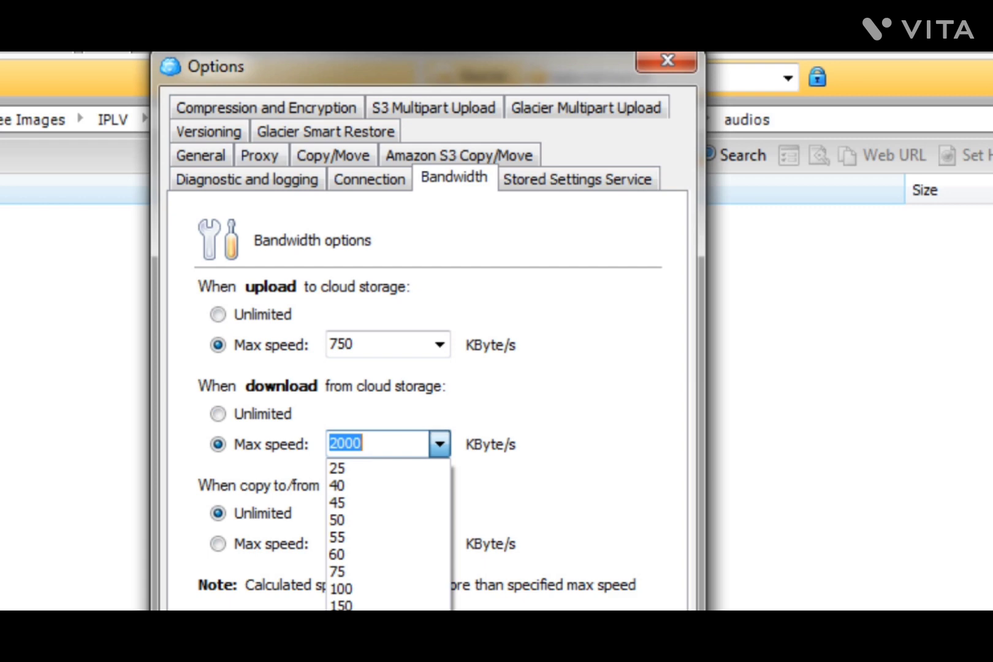
click(334, 584)
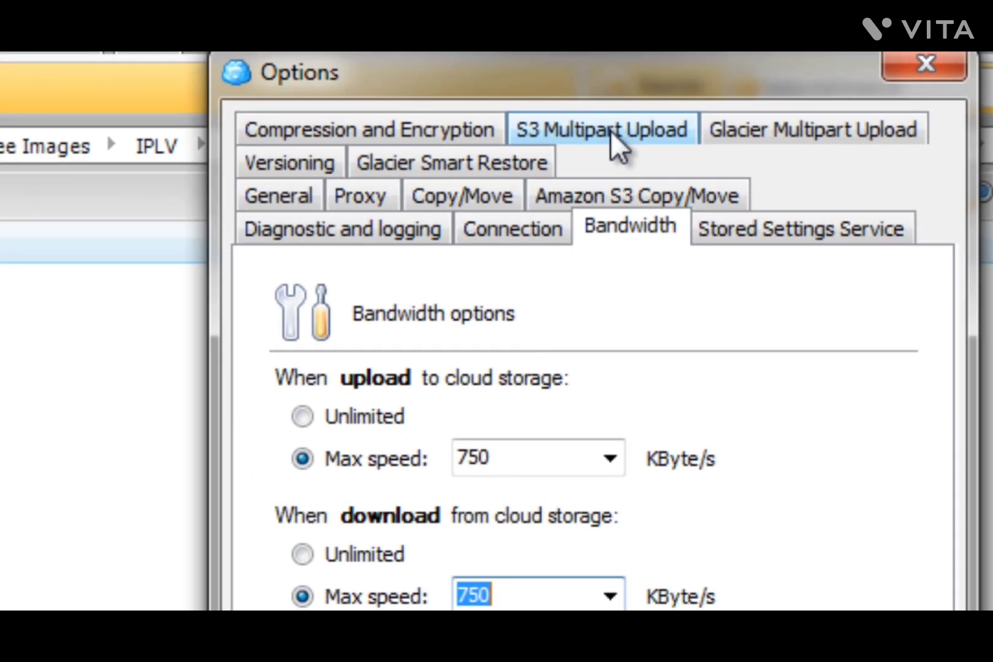
Step: Examine the chunk size and related settings for S3 multipart upload, and close the Options dialog
click(611, 132)
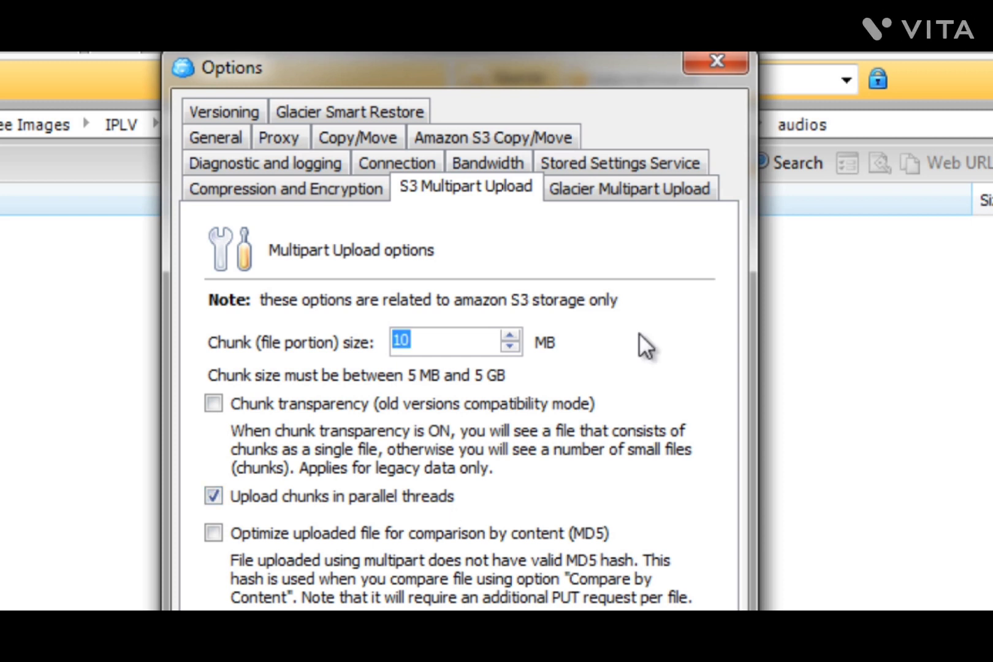
click(461, 332)
drag(439, 339, 324, 332)
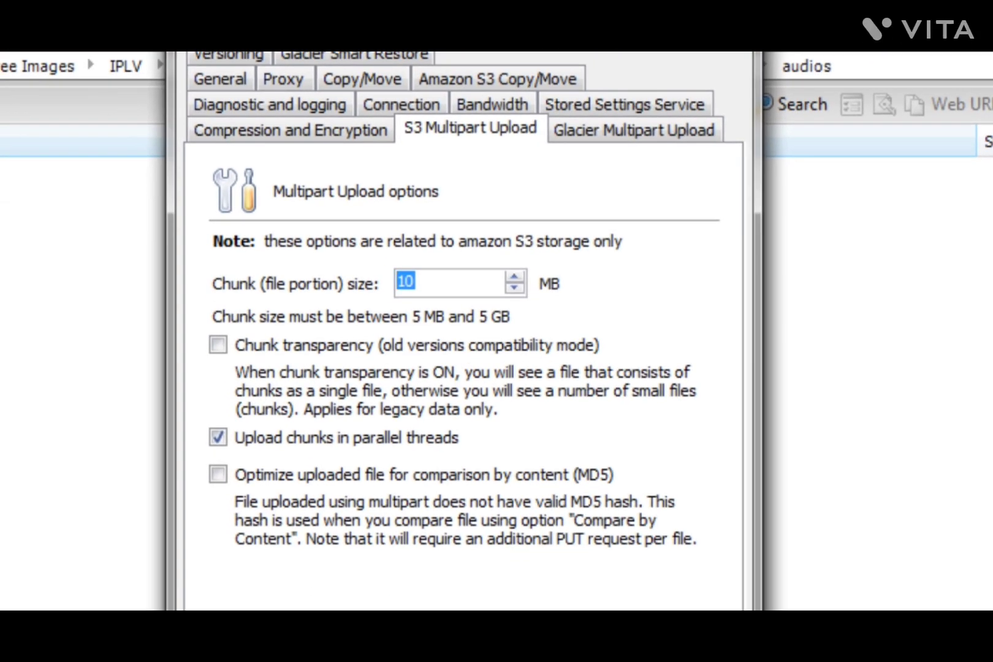
key(Escape)
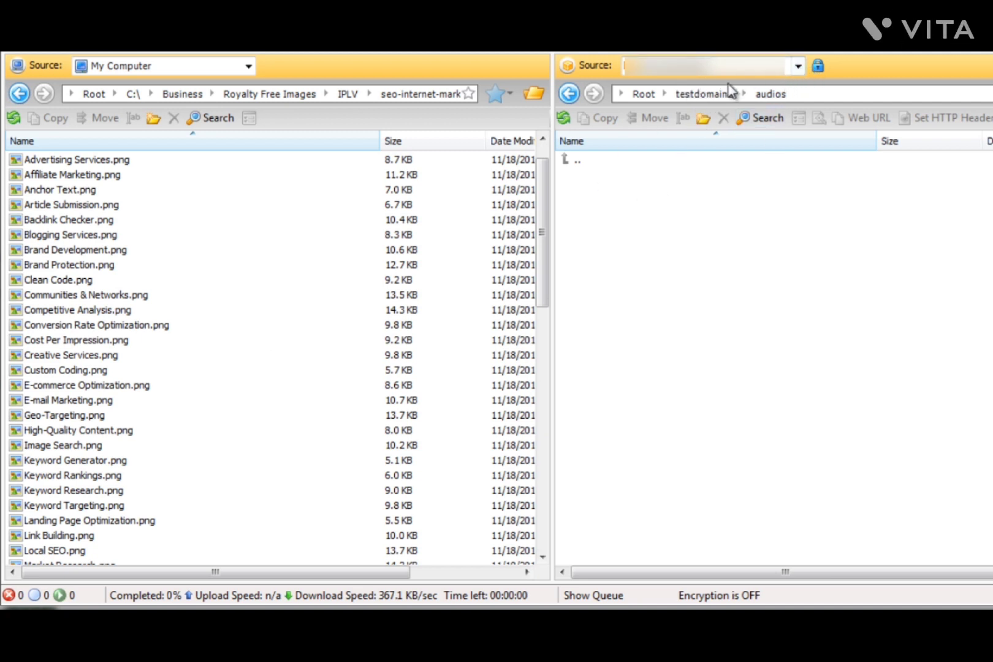
Step: Go up from the audios folder to the testdomaindl bucket and open its images folder
double_click(567, 160)
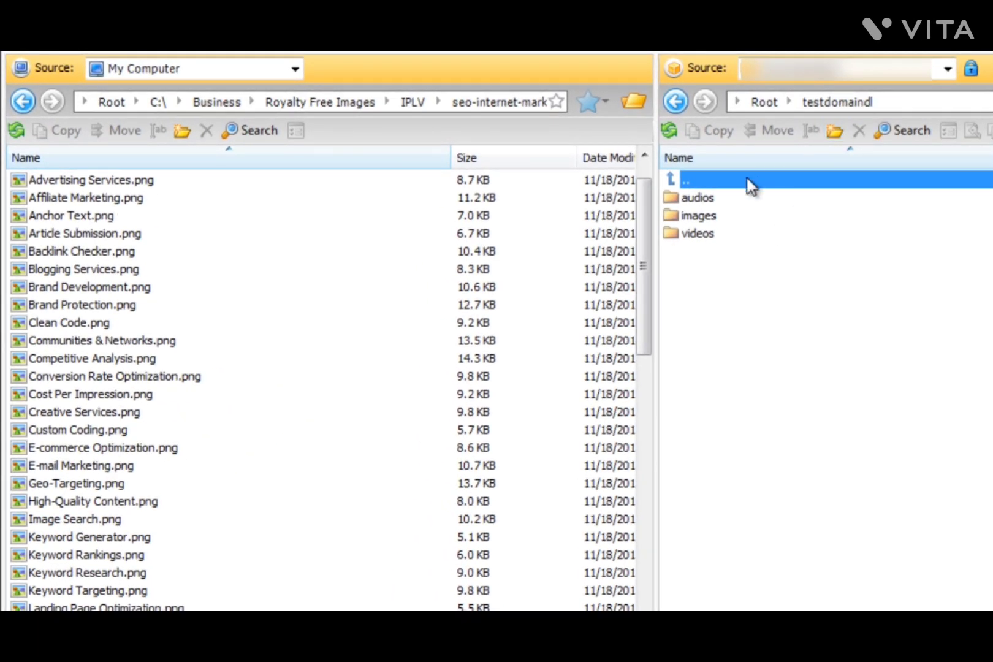
click(708, 198)
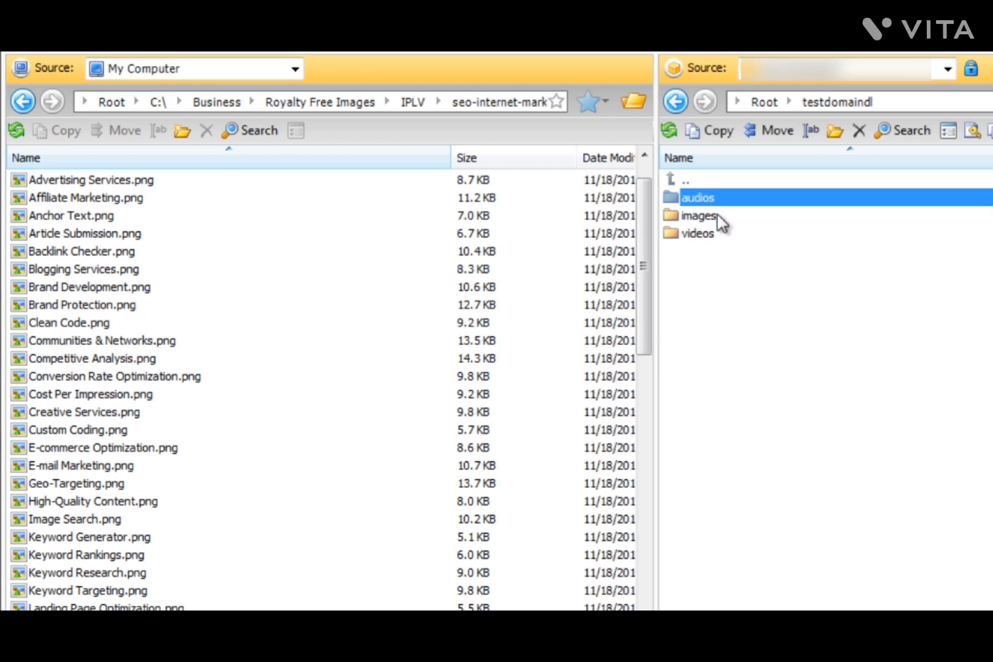
double_click(715, 217)
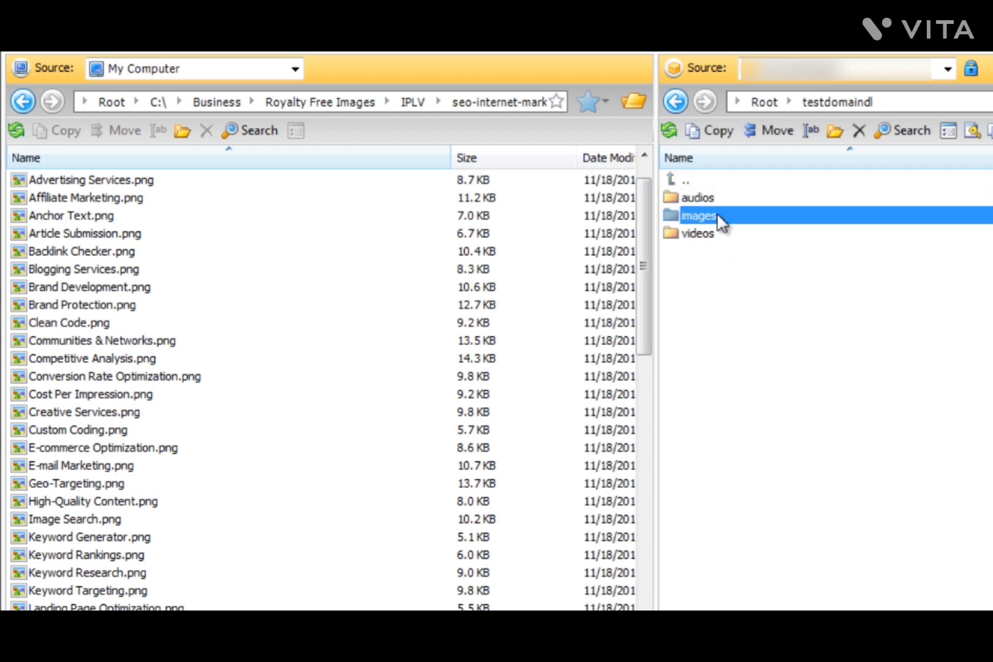
Step: Select a long range of local images starting at Advertising Services.png, and replace it with the range Geo-Targeting.png to Online Presence Management.png
click(286, 182)
scroll(322, 343, down, 2)
scroll(324, 344, down, 7)
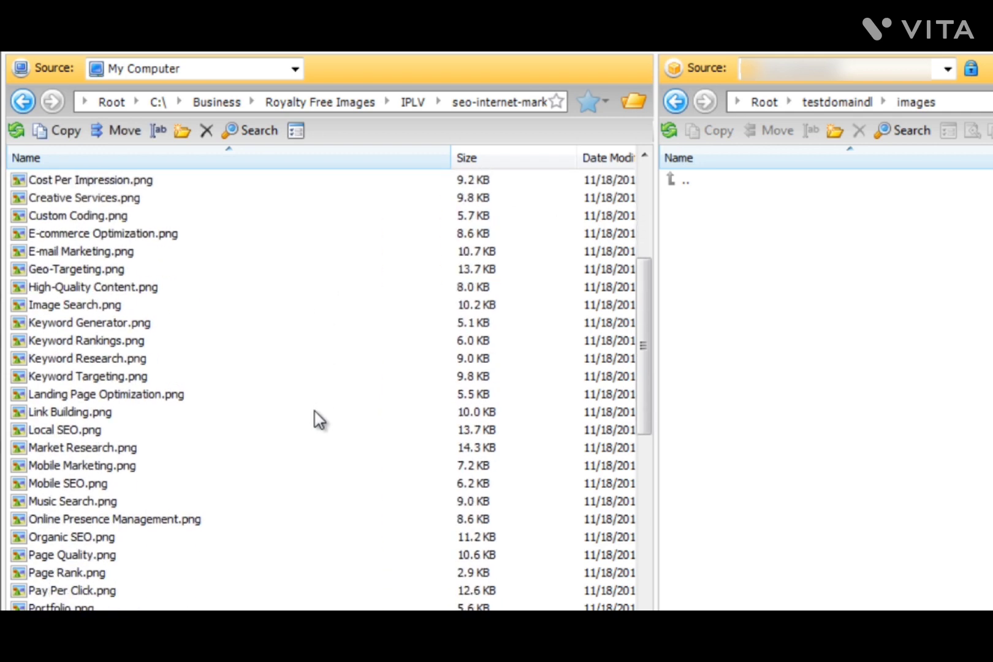
scroll(309, 464, down, 2)
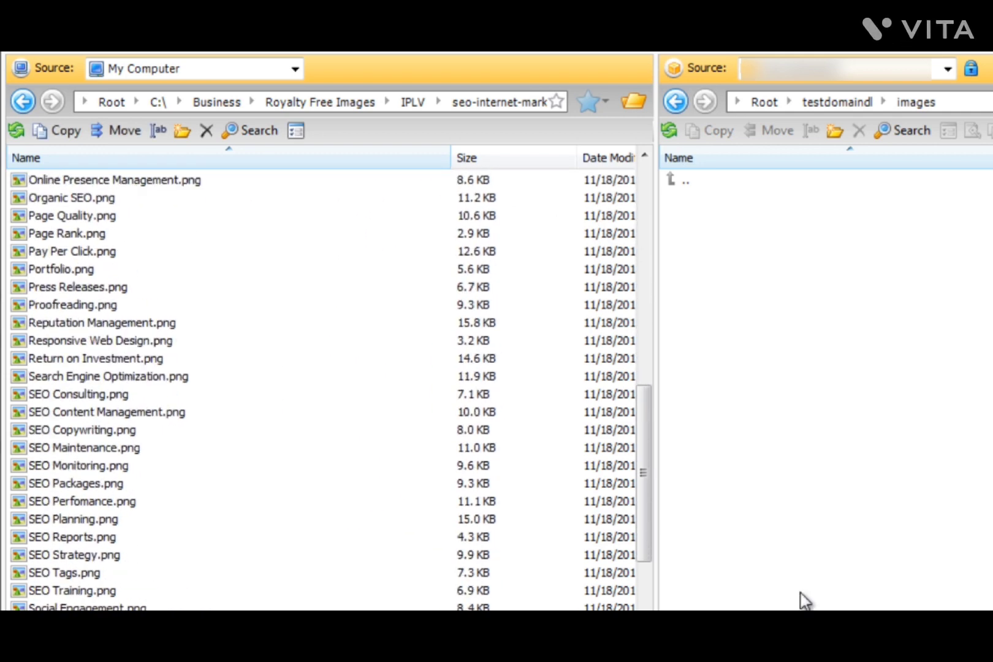
shift+click(402, 542)
scroll(448, 417, up, 2)
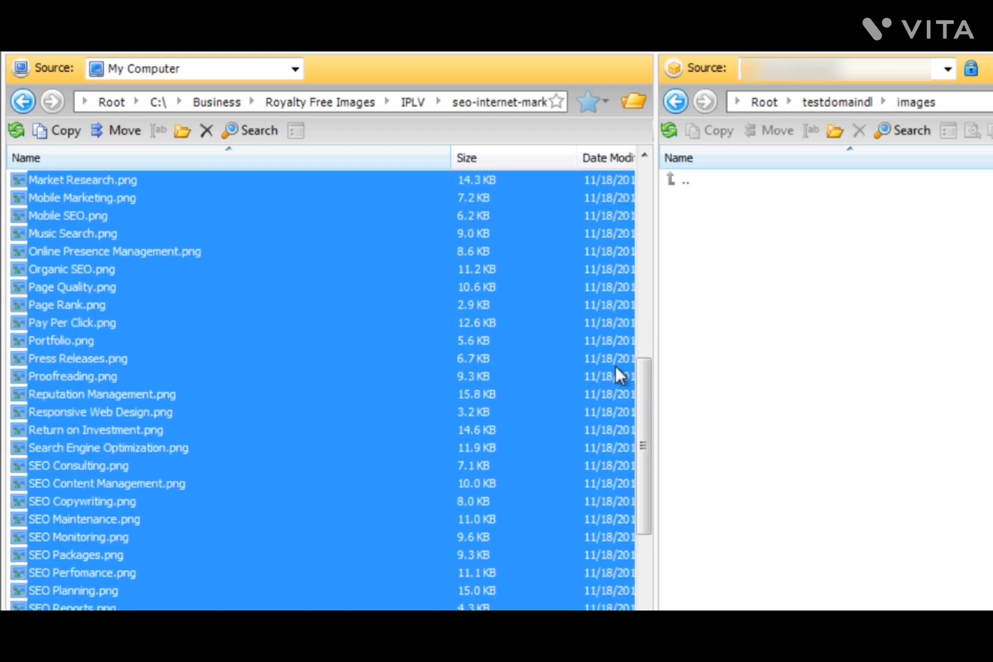
drag(651, 404, 649, 310)
click(313, 235)
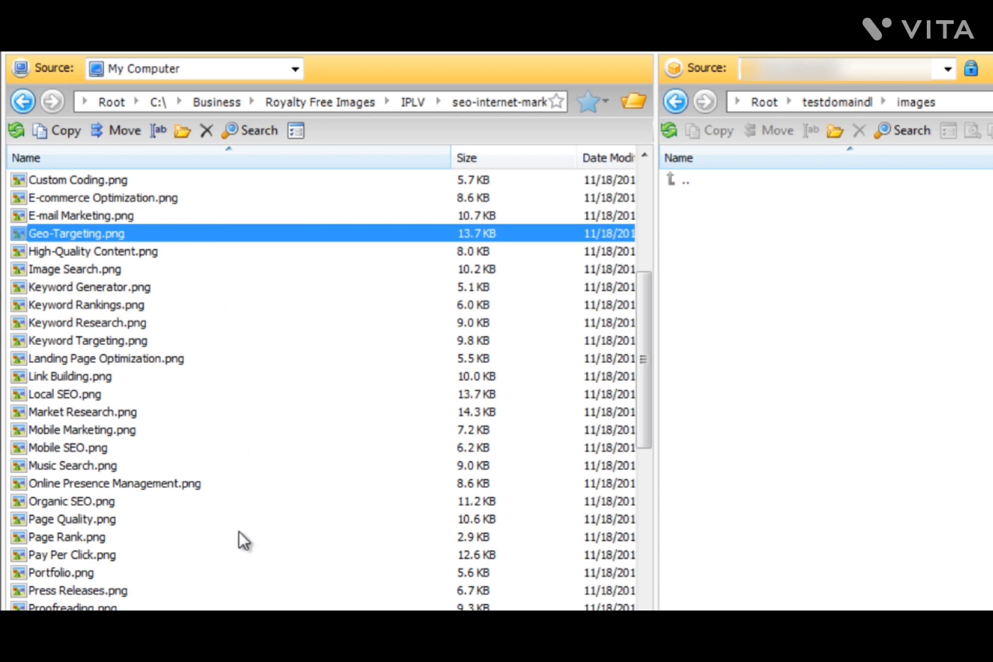
shift+click(216, 485)
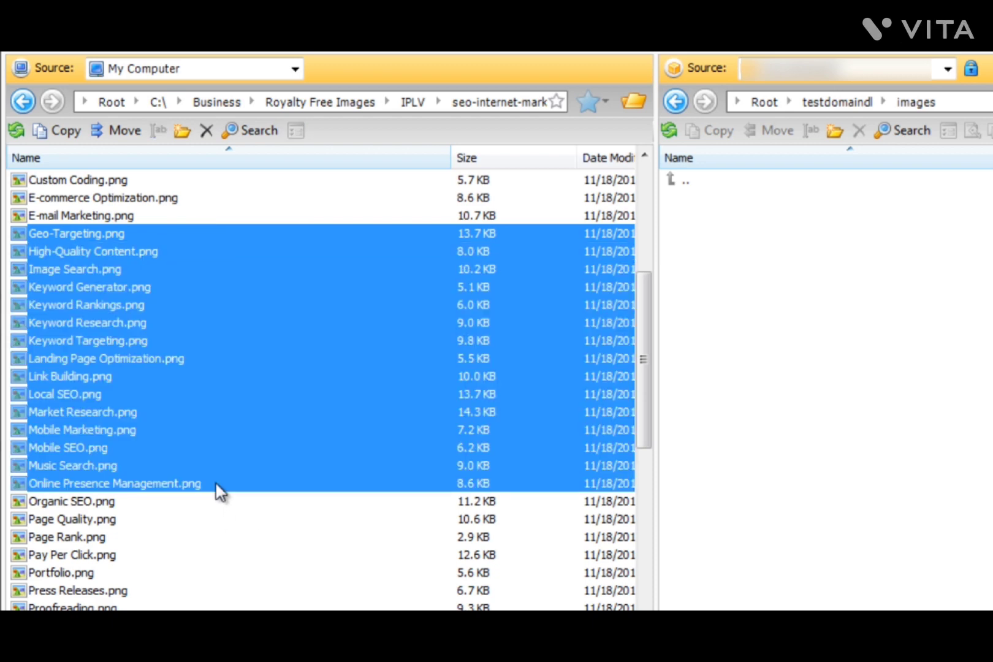
Step: Select only the separate local images High-Quality Content.png, Landing Page Optimization.png and Online Presence Management.png
click(231, 236)
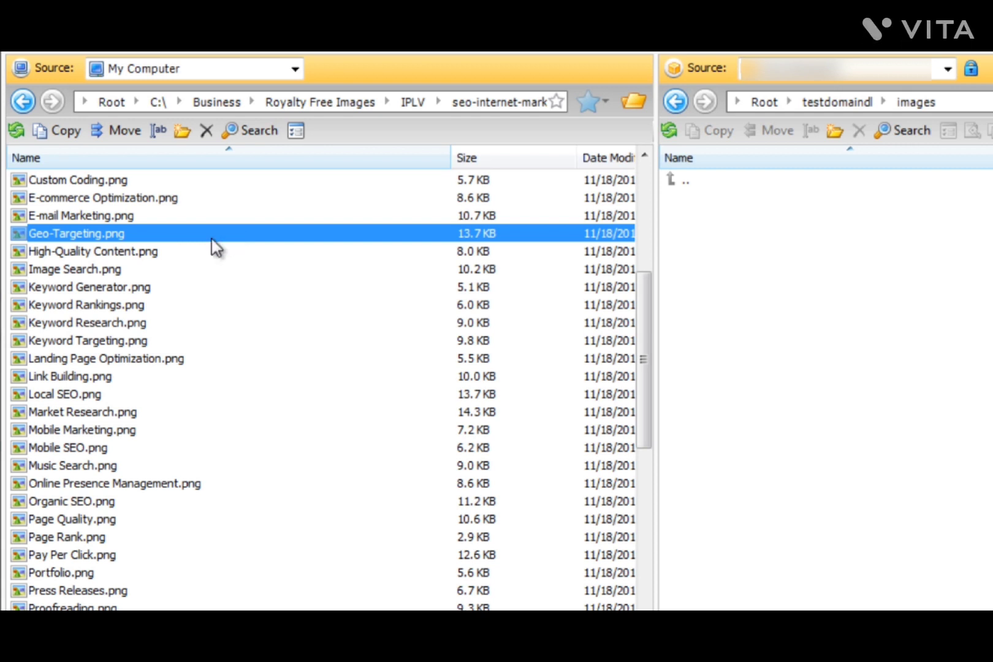
click(207, 256)
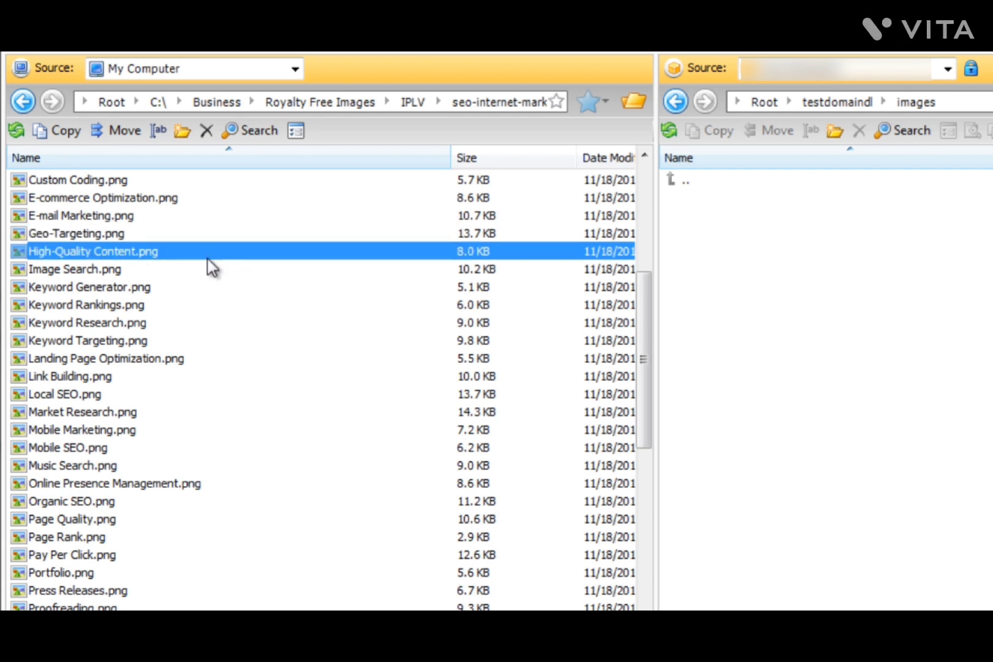
ctrl+click(166, 361)
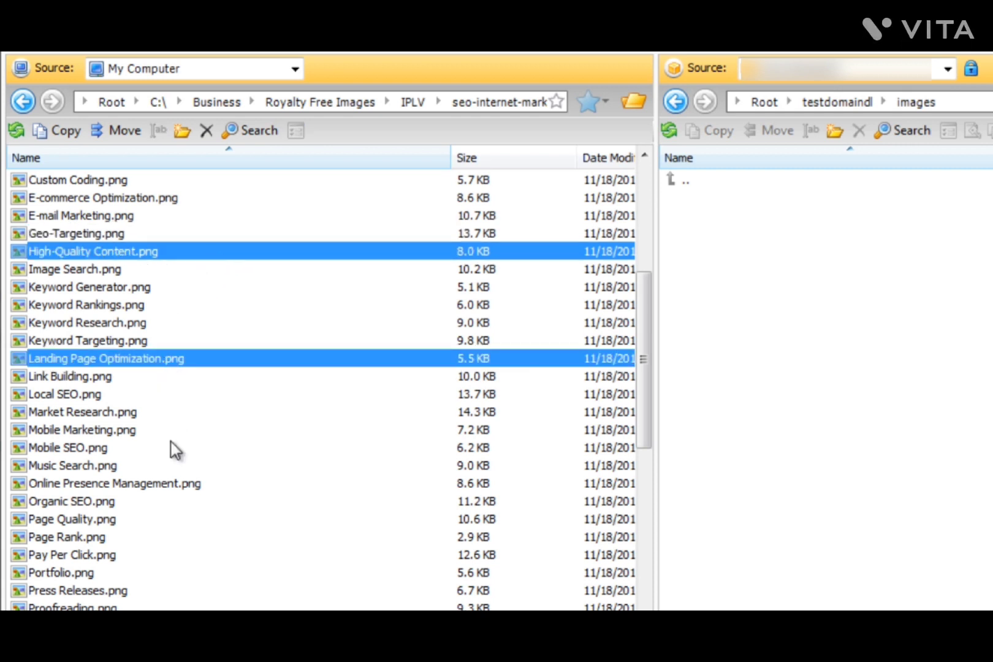
ctrl+click(167, 485)
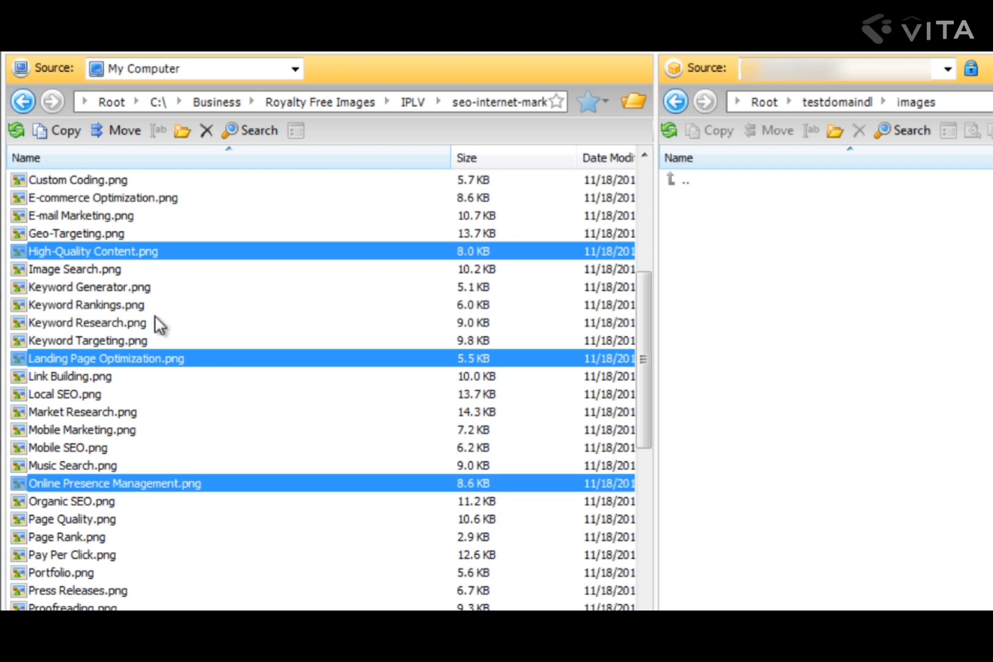
Step: Select the local images from E-commerce Optimization.png through SEO Maintenance.png and copy them into the bucket's images folder
click(165, 200)
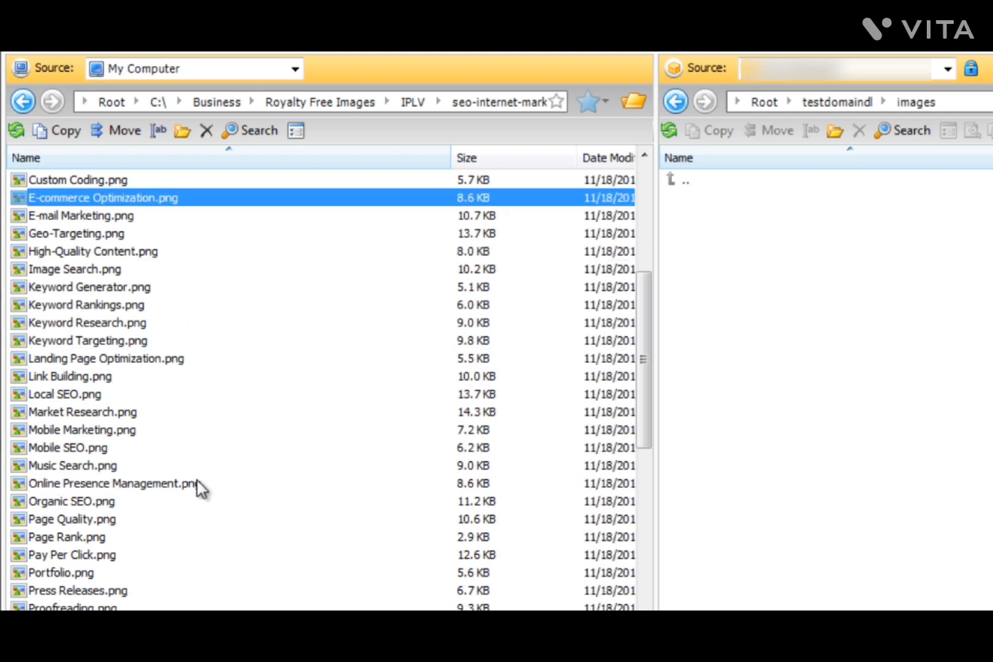
scroll(199, 487, down, 4)
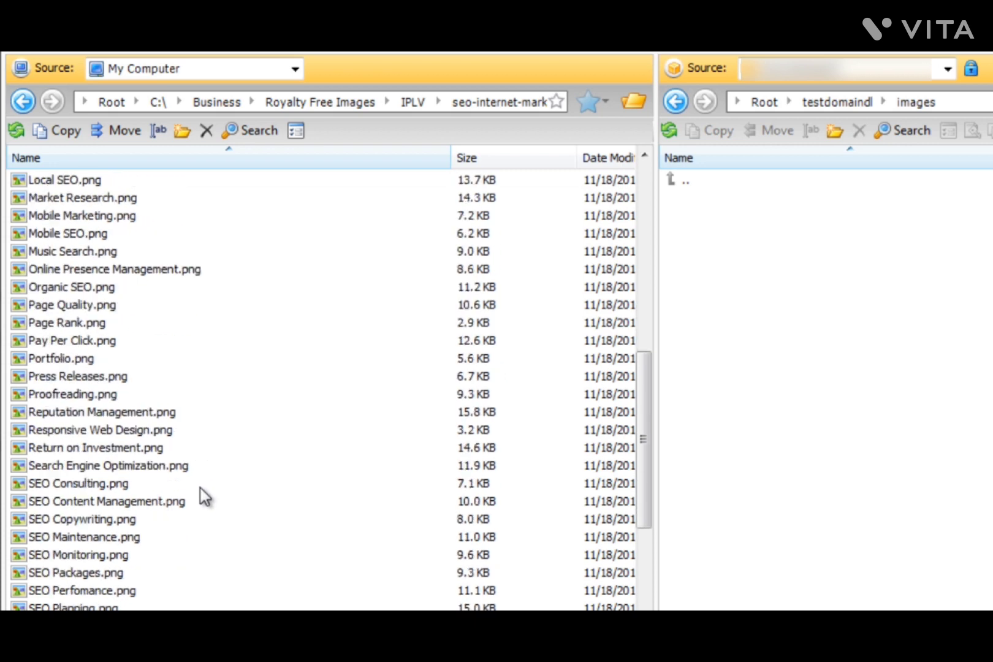
shift+click(203, 537)
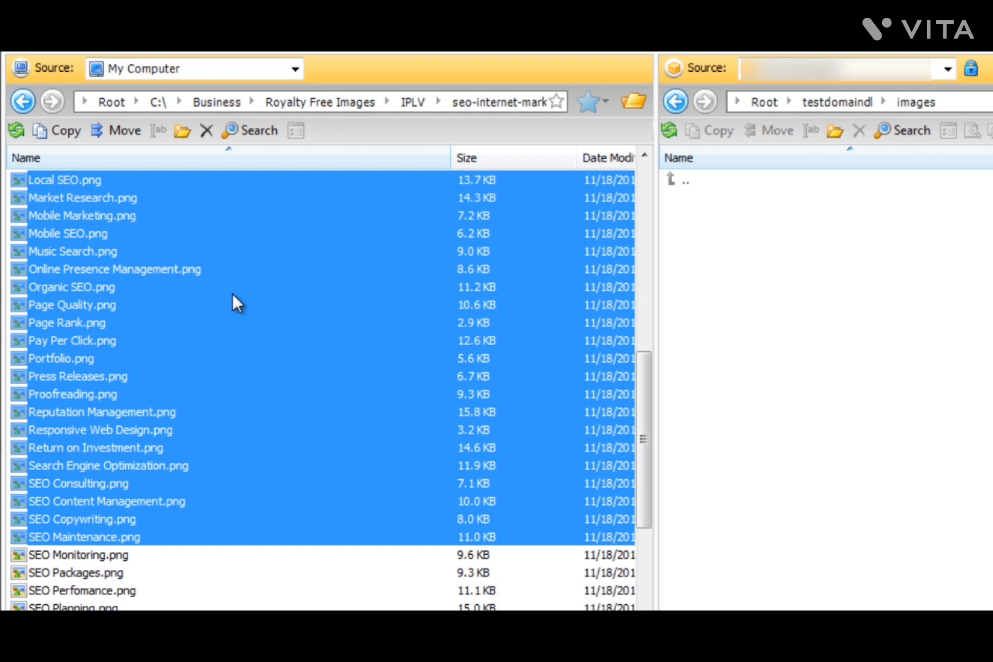
drag(232, 296, 812, 302)
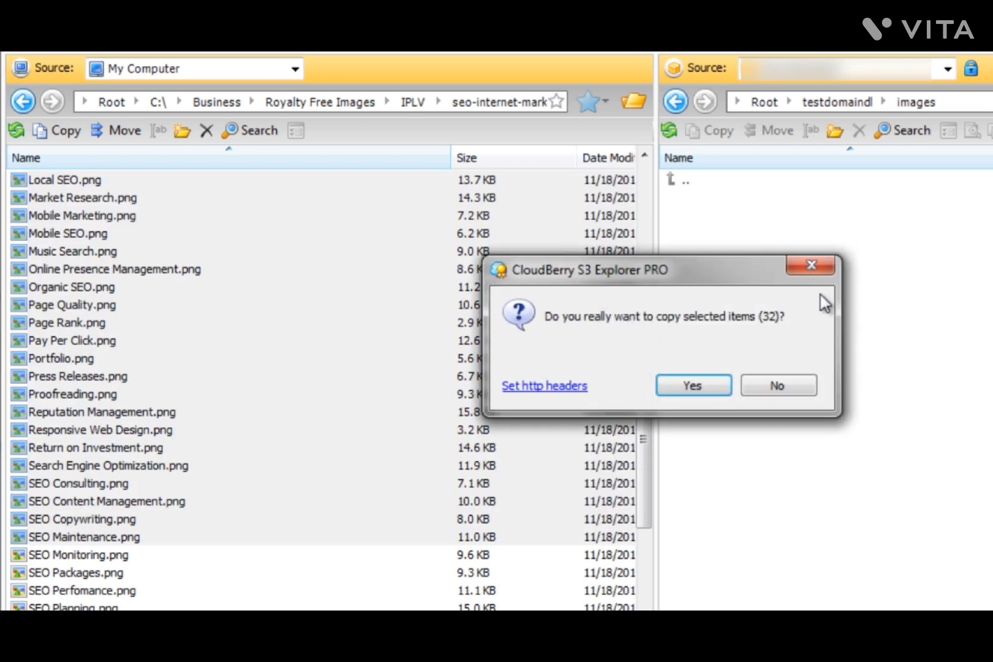
click(716, 387)
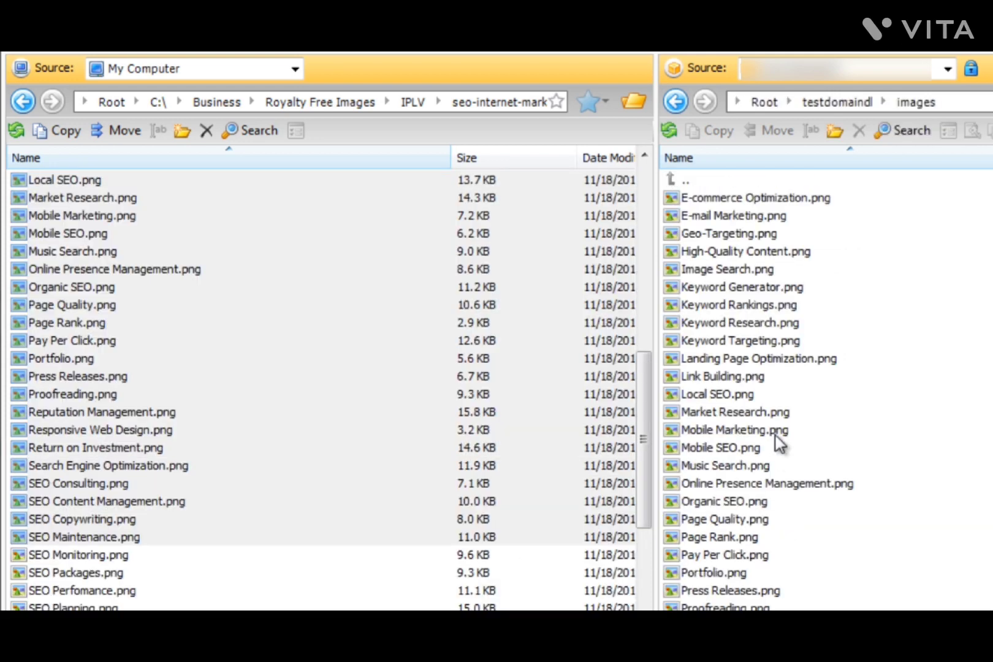
Step: Look through the uploaded files in the bucket's images folder
click(778, 436)
scroll(816, 505, down, 1)
scroll(813, 502, up, 1)
scroll(800, 315, down, 1)
scroll(798, 313, up, 1)
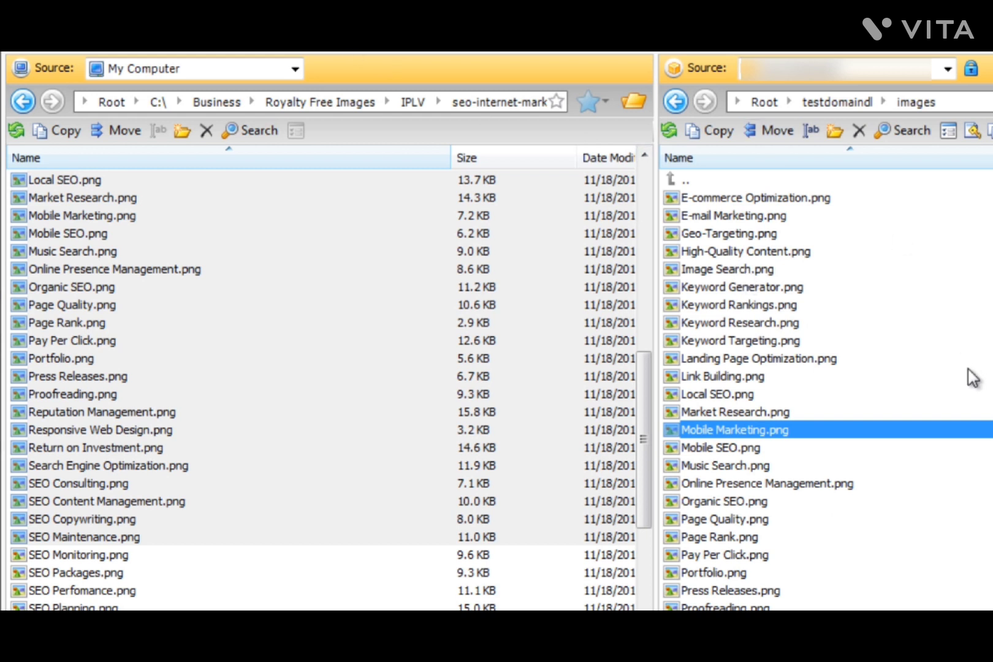
scroll(970, 377, down, 2)
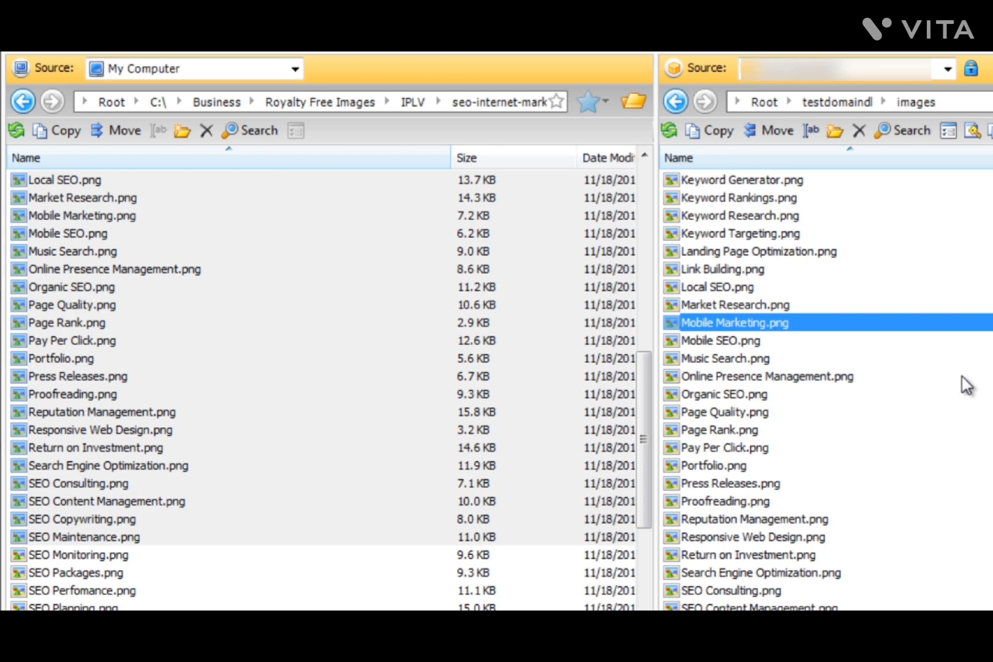
scroll(963, 383, up, 1)
scroll(954, 377, up, 1)
click(782, 307)
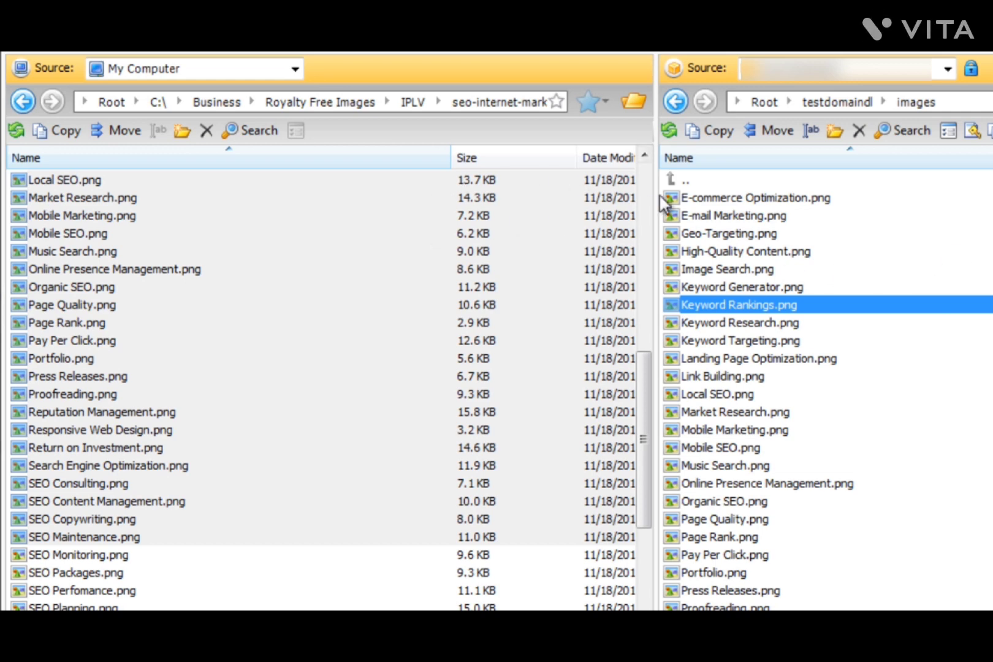
Step: Start copying the bucket images from Image Search.png through Mobile SEO.png to the local folder, and decline the copy
scroll(648, 192, up, 10)
click(754, 270)
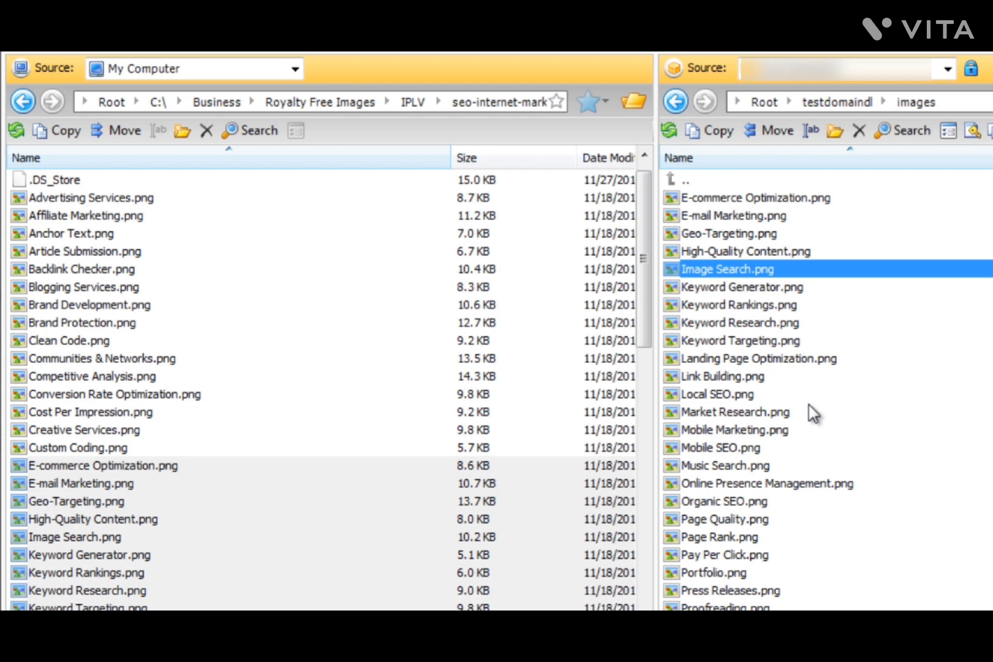
shift+click(800, 445)
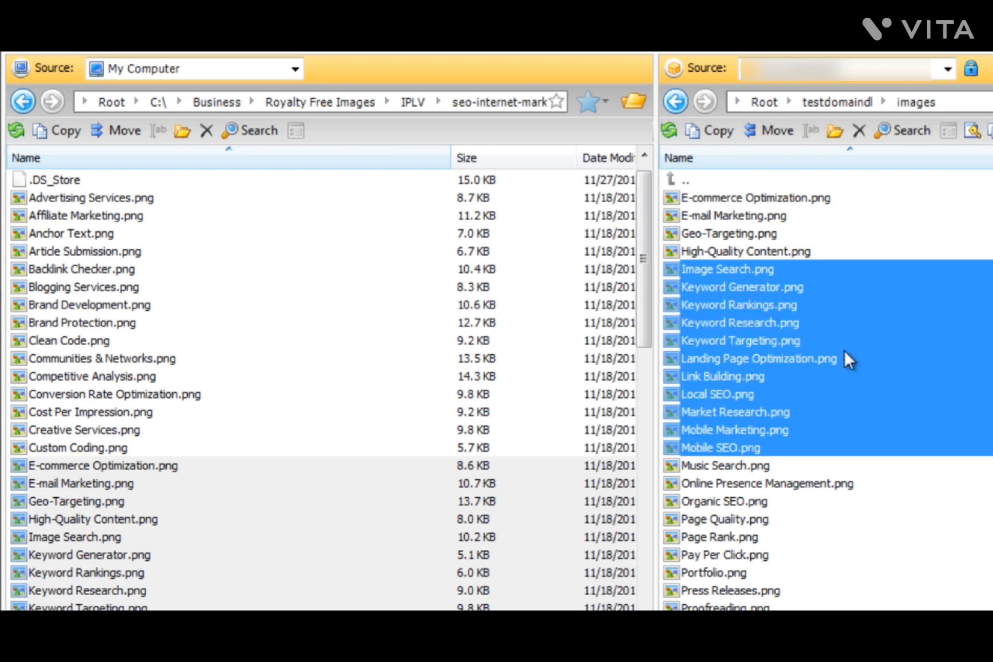
drag(819, 315, 345, 333)
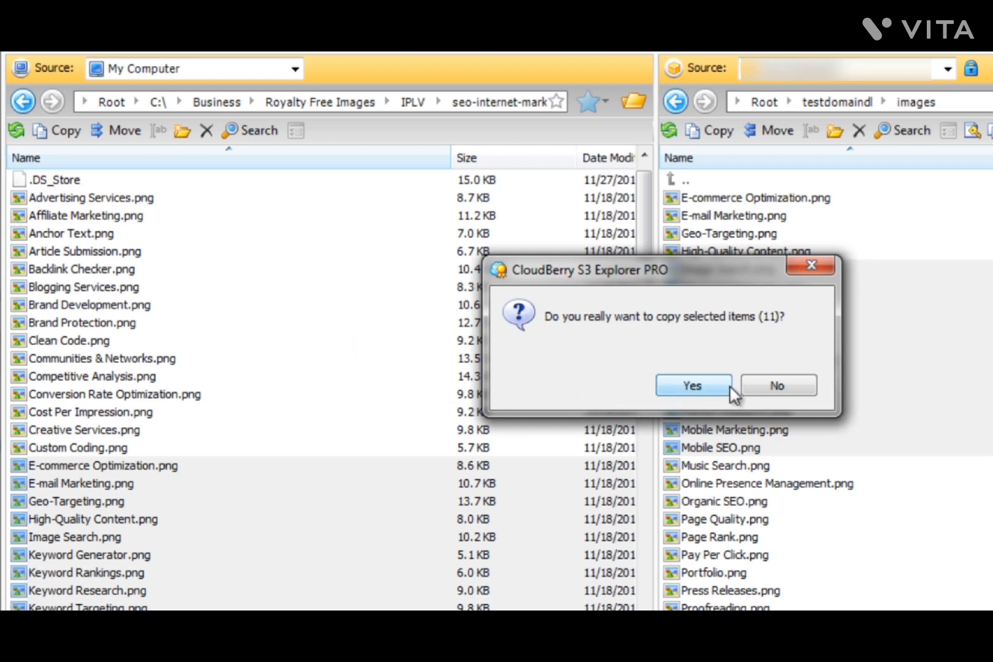
click(759, 384)
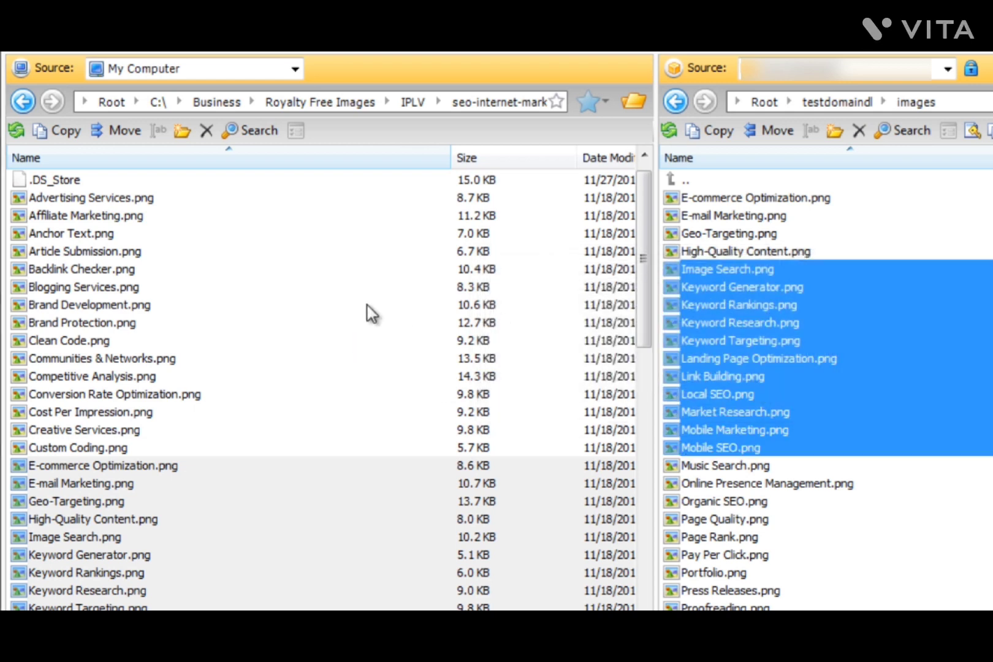
click(367, 304)
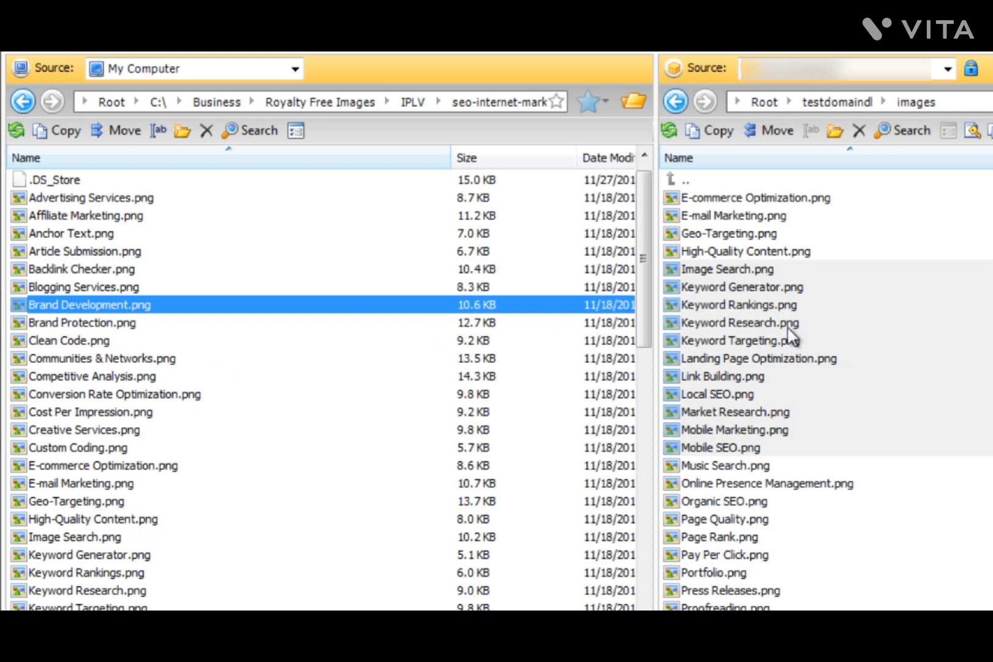
click(878, 323)
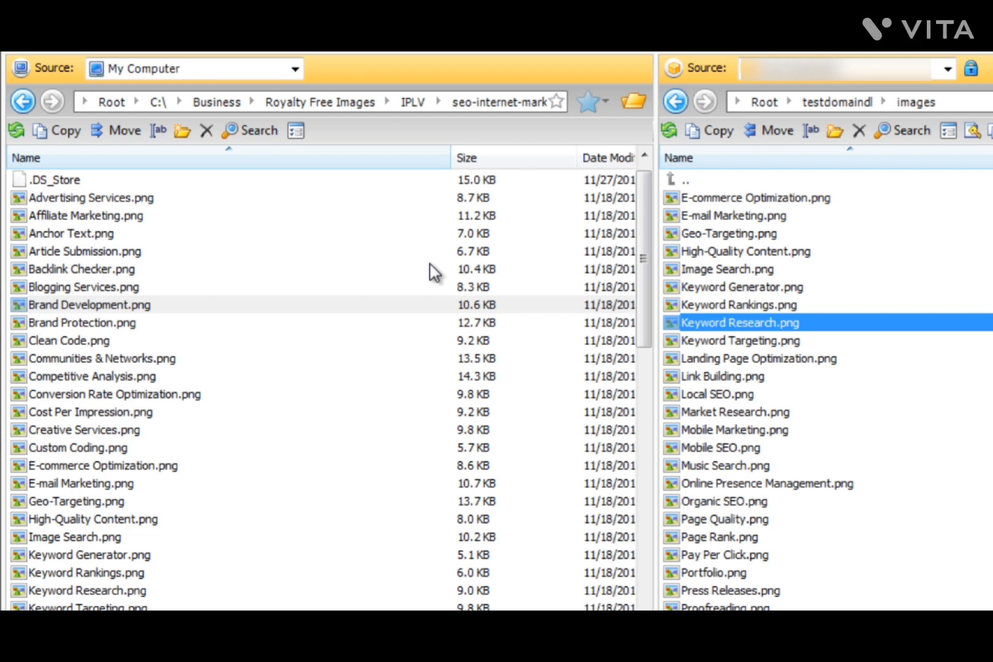
click(807, 204)
scroll(832, 454, down, 1)
scroll(823, 432, up, 1)
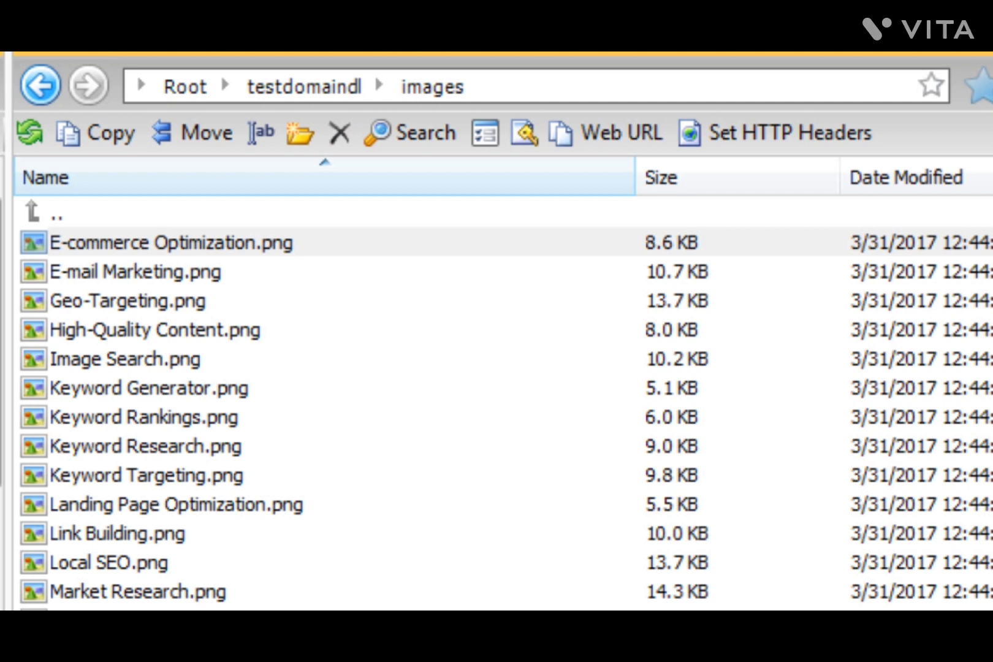
Step: Select the bucket images from High-Quality Content.png through Online Presence Management.png and generate their HTTP web URLs
click(224, 251)
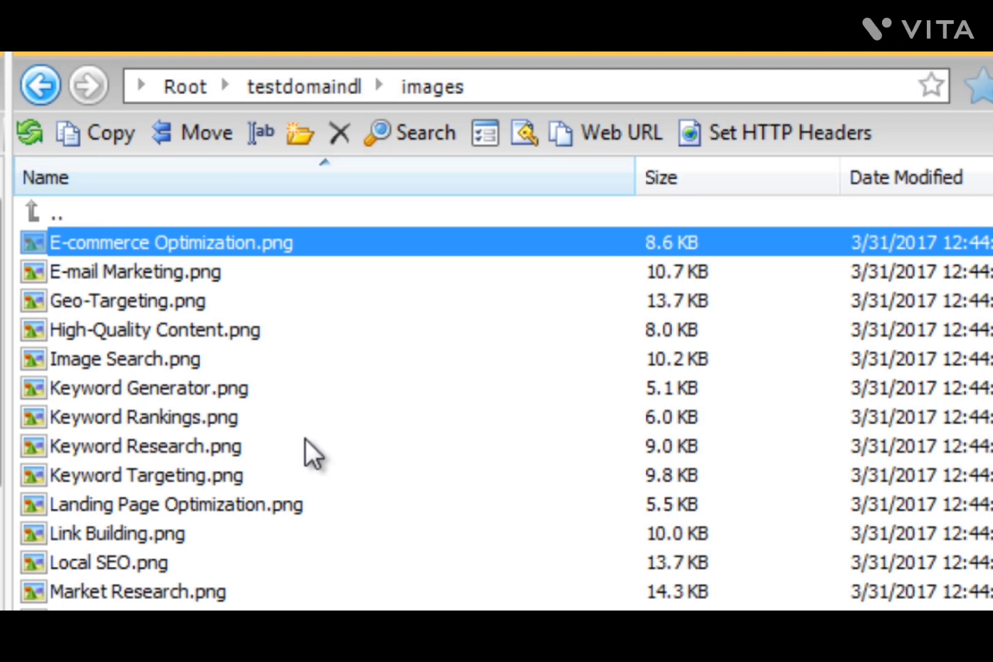
click(234, 341)
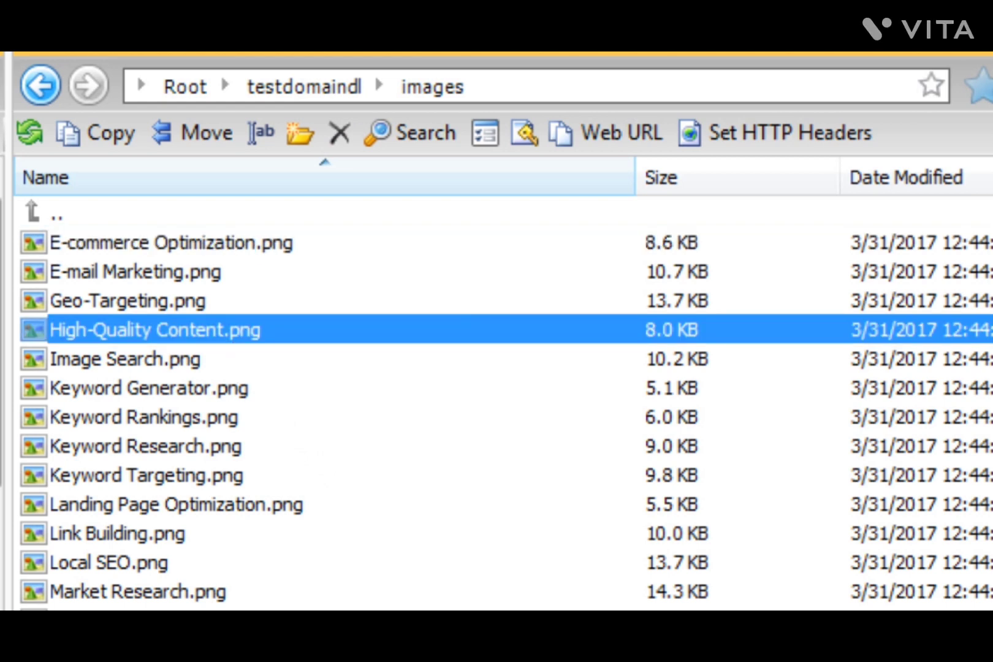
key(shift+End)
scroll(206, 434, down, 1)
scroll(206, 434, up, 1)
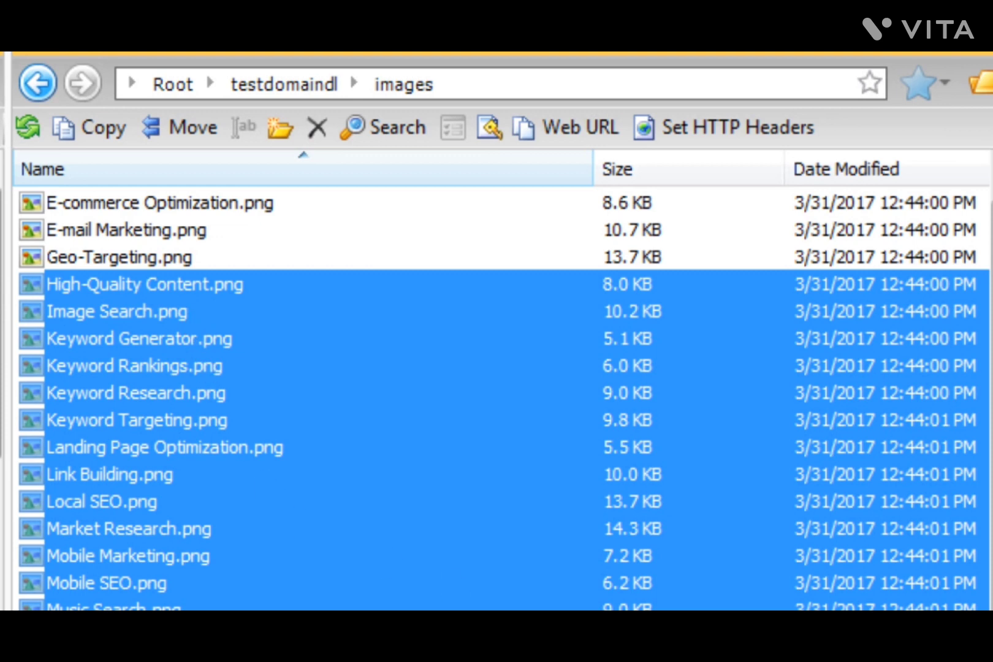
right_click(92, 328)
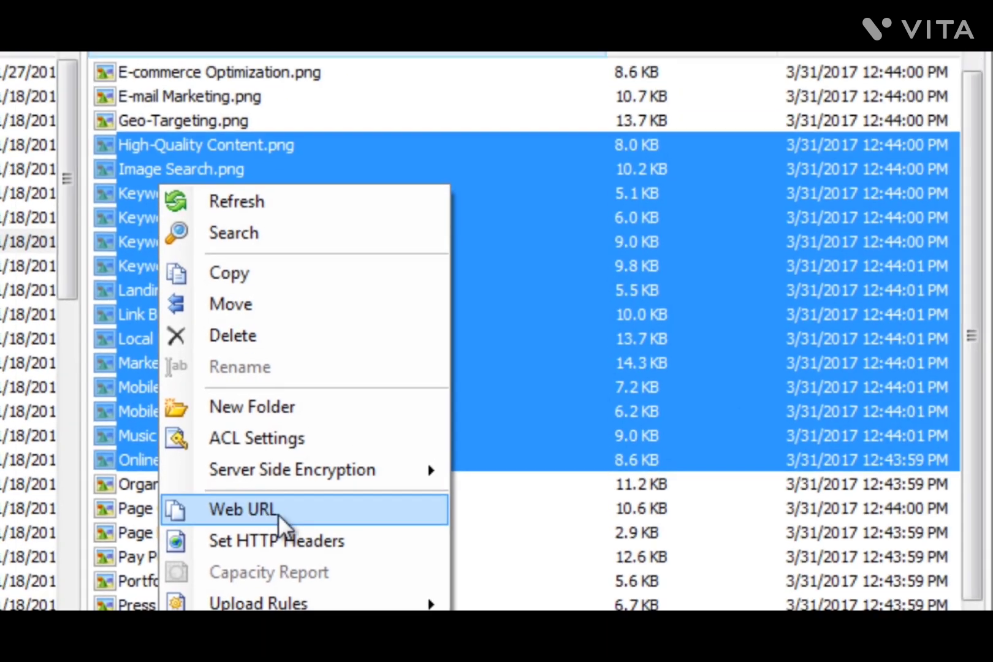
click(278, 510)
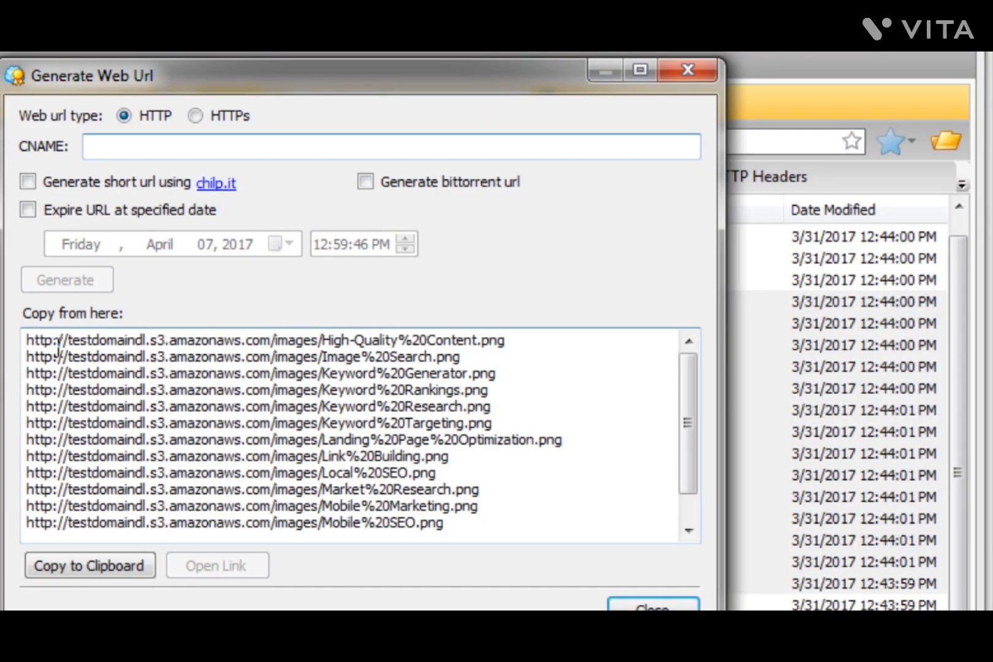
Step: Copy the full list of generated URLs to the clipboard, paste it into an empty Notepad document, and close the URL dialog
drag(32, 340, 499, 554)
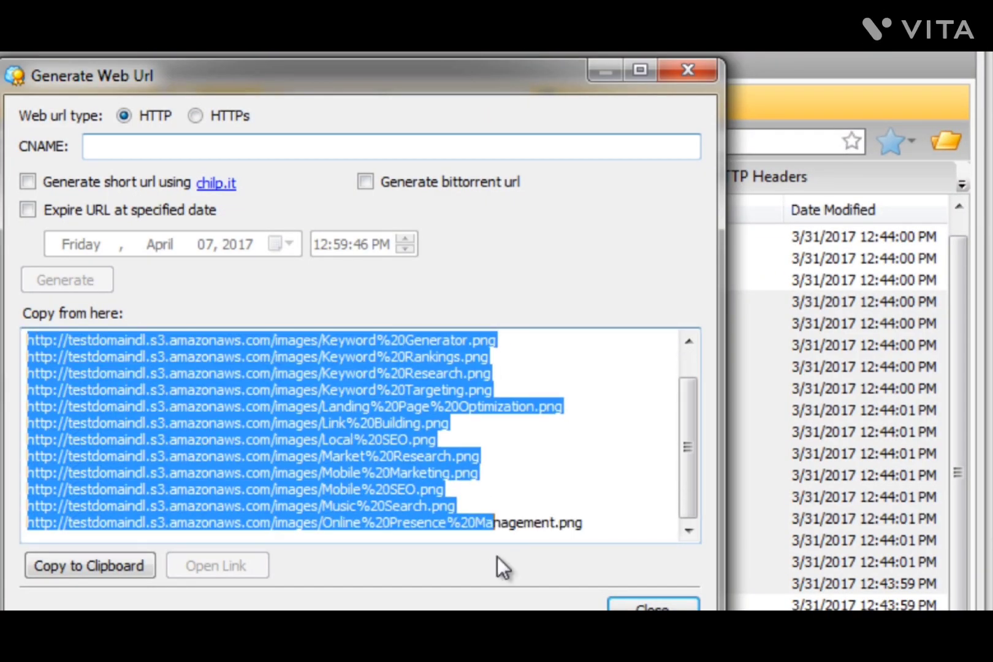
click(490, 463)
scroll(489, 463, up, 1)
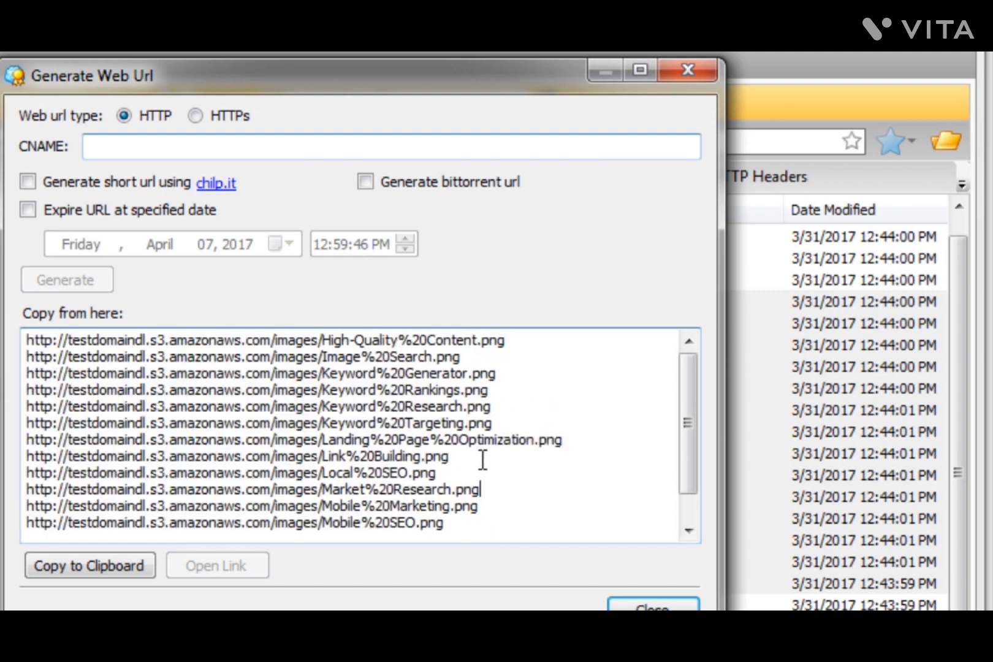
click(102, 568)
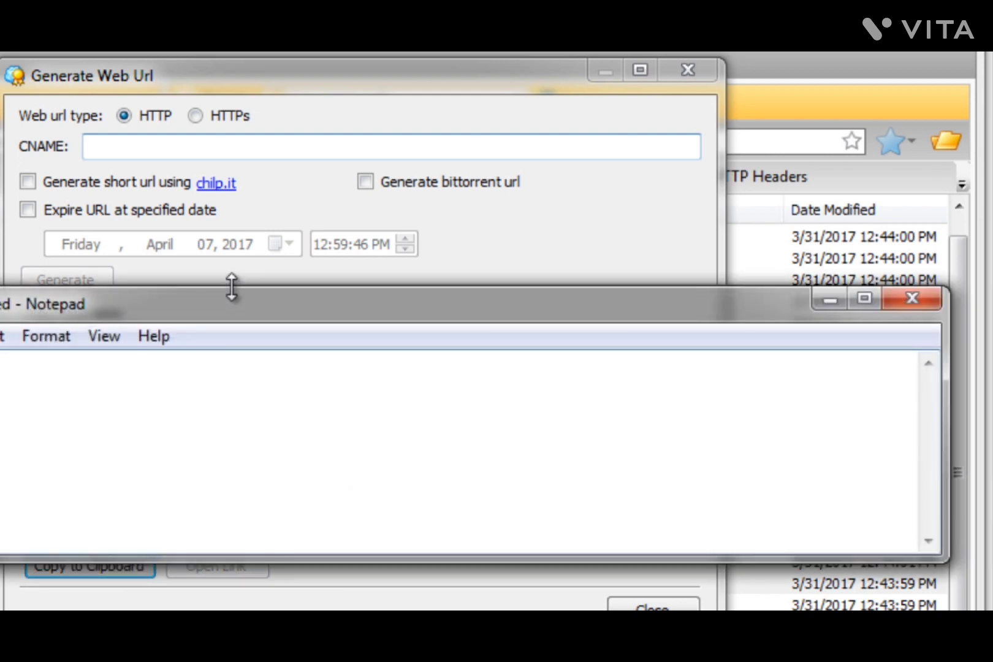
drag(233, 287, 212, 102)
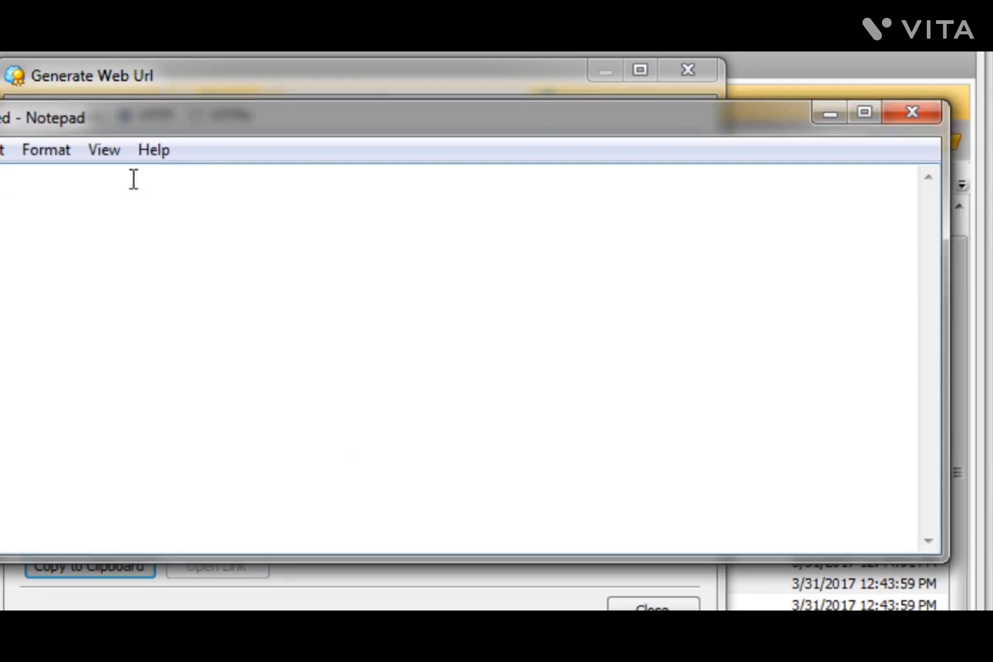
right_click(74, 213)
click(130, 335)
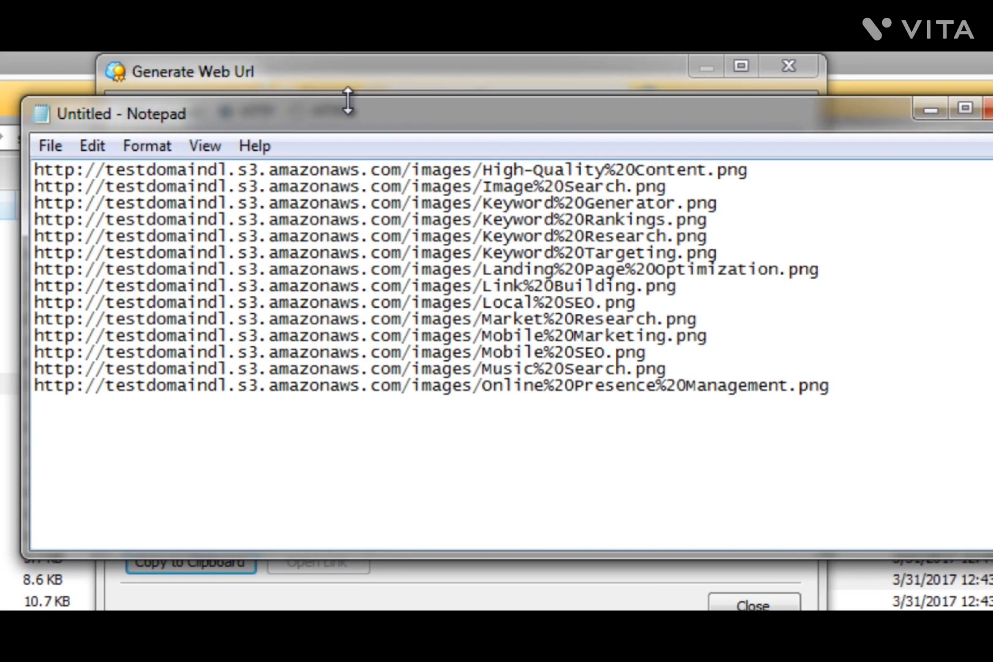
drag(791, 115, 335, 153)
drag(335, 76, 357, 77)
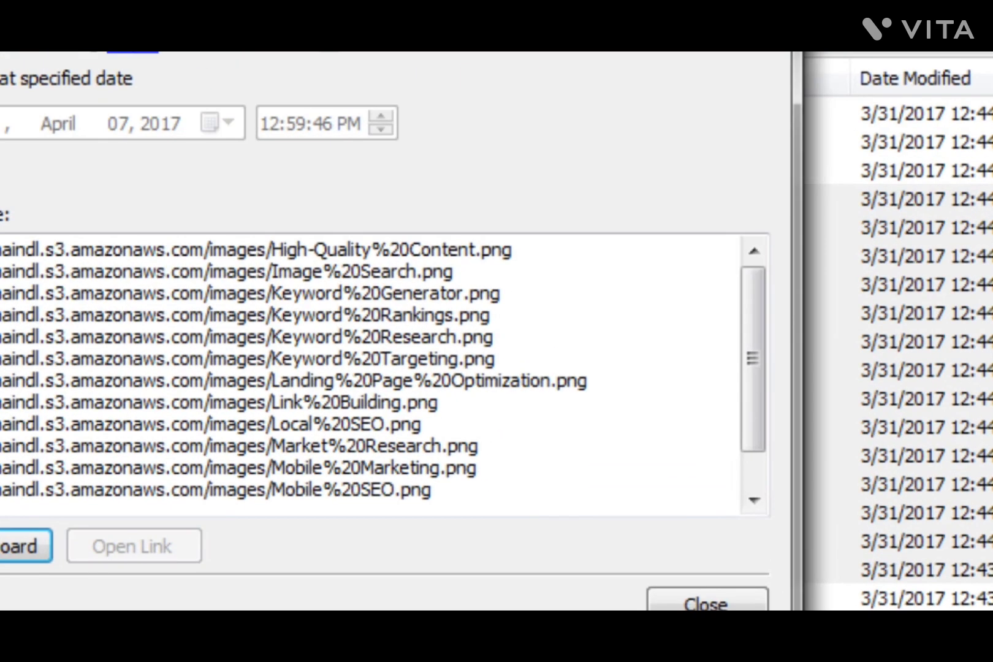
click(803, 72)
Step: Generate the web URL of Keyword Targeting.png alone, copy it to the clipboard, and close the URL dialog
click(132, 336)
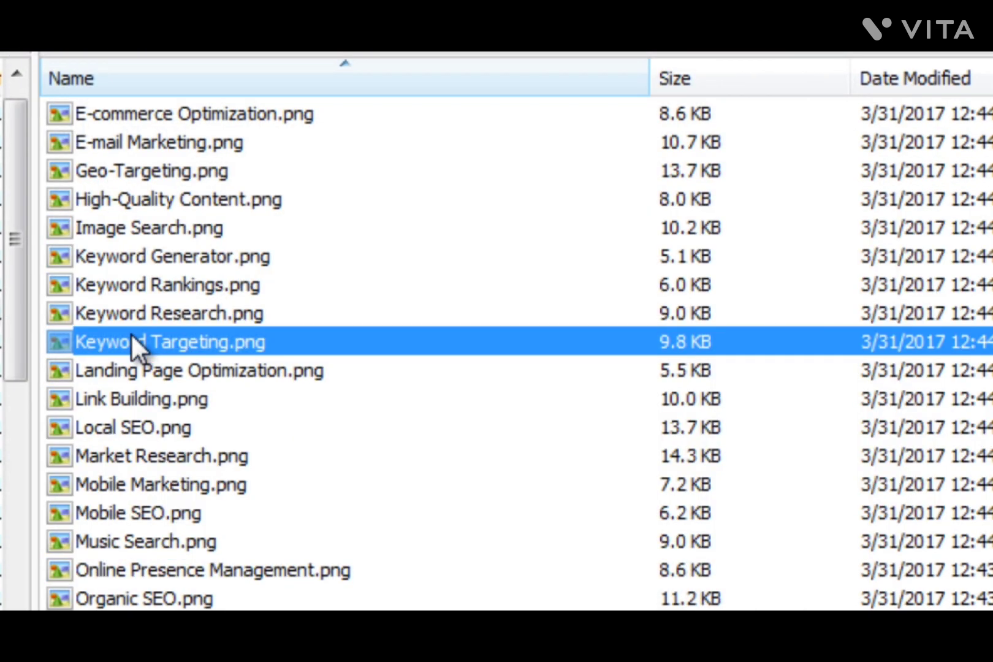
right_click(132, 336)
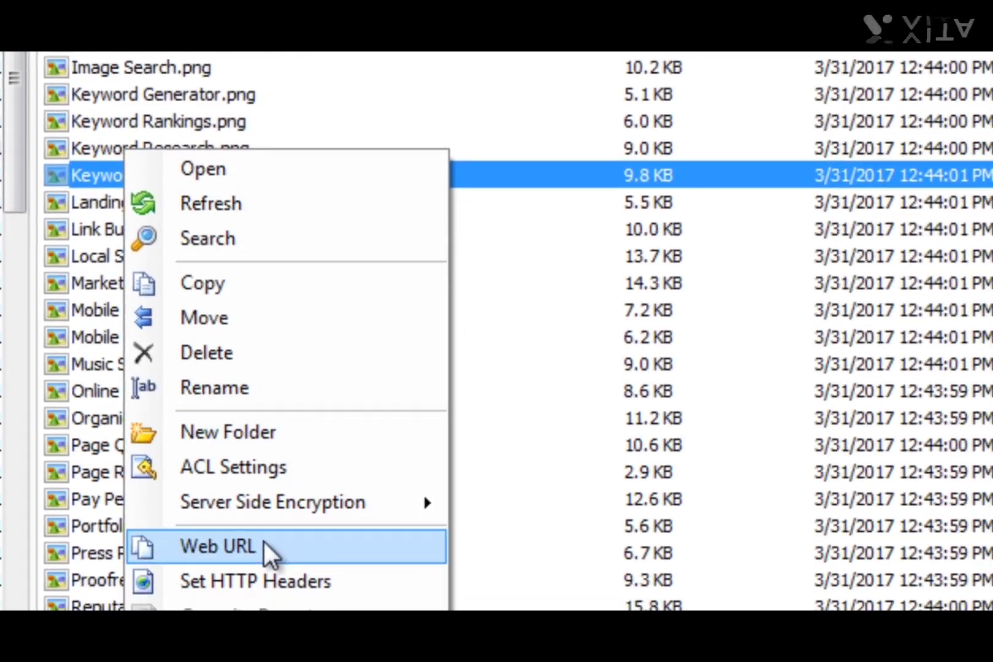
click(275, 632)
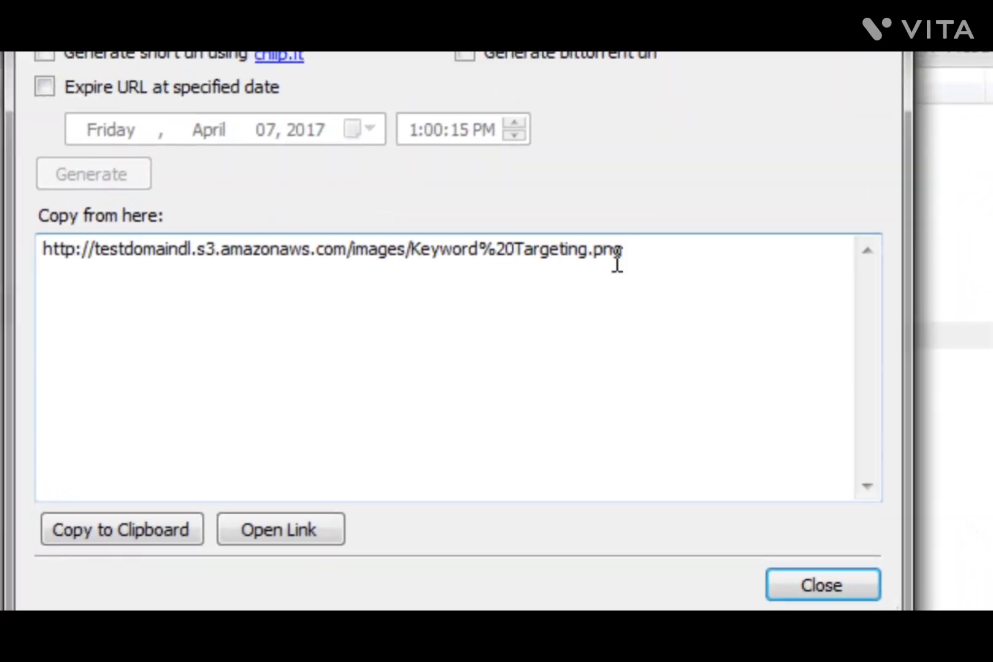
click(104, 540)
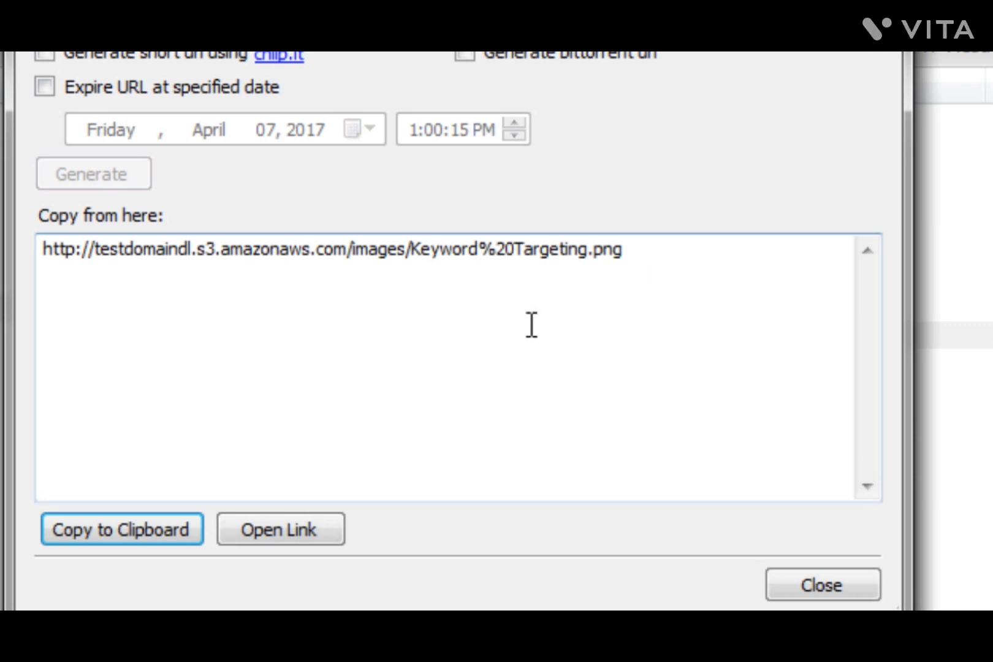
click(649, 255)
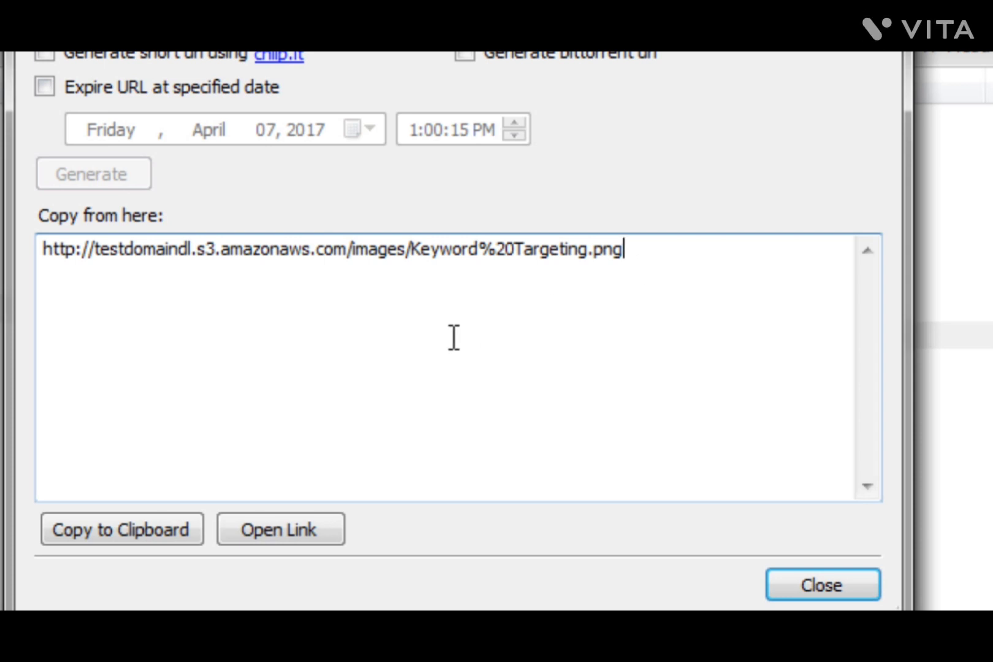
click(119, 540)
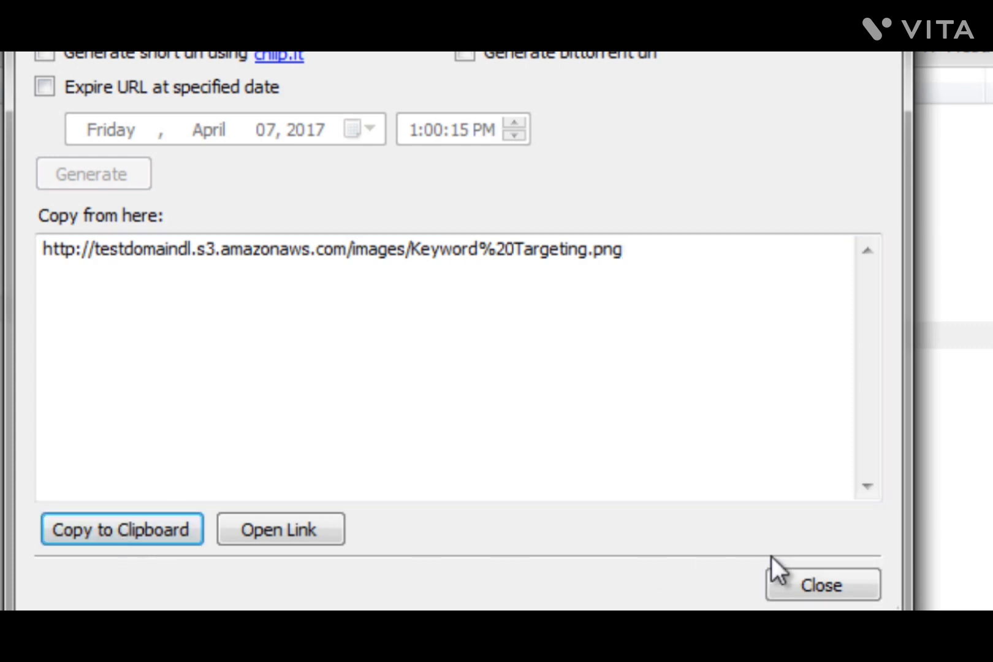
click(821, 585)
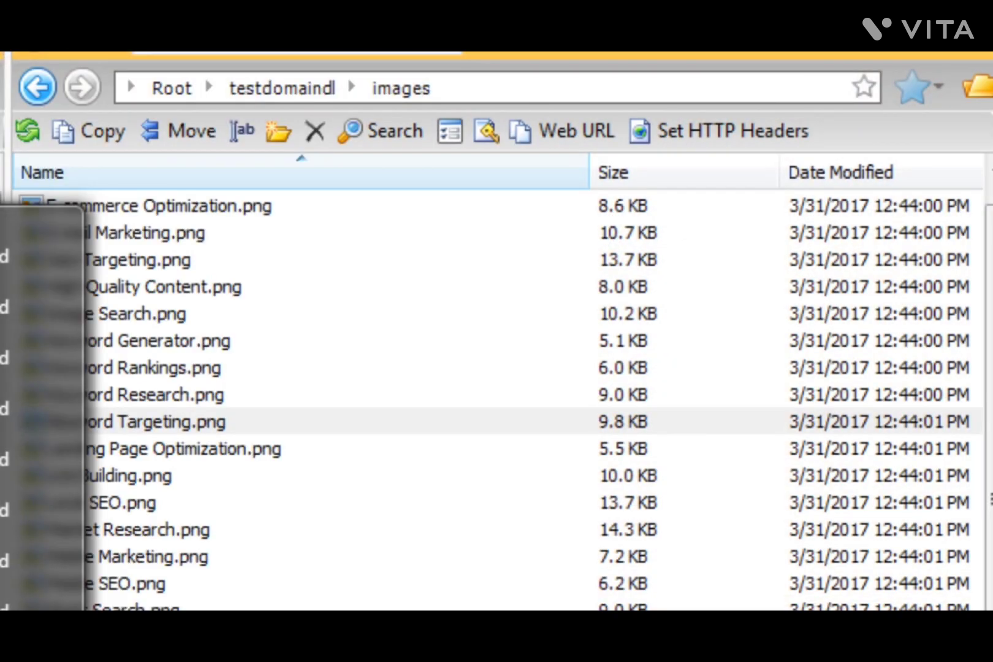
Step: Switch to Notepad and replace its whole text with the copied Keyword Targeting.png URL
click(5, 459)
key(ctrl+a)
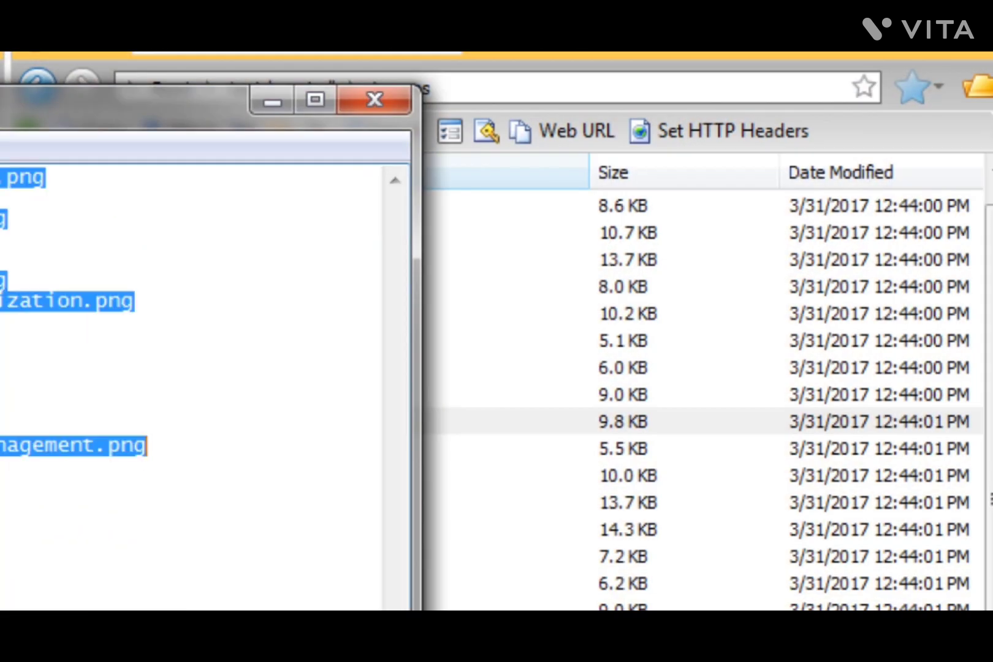
key(BackSpace)
key(ctrl+v)
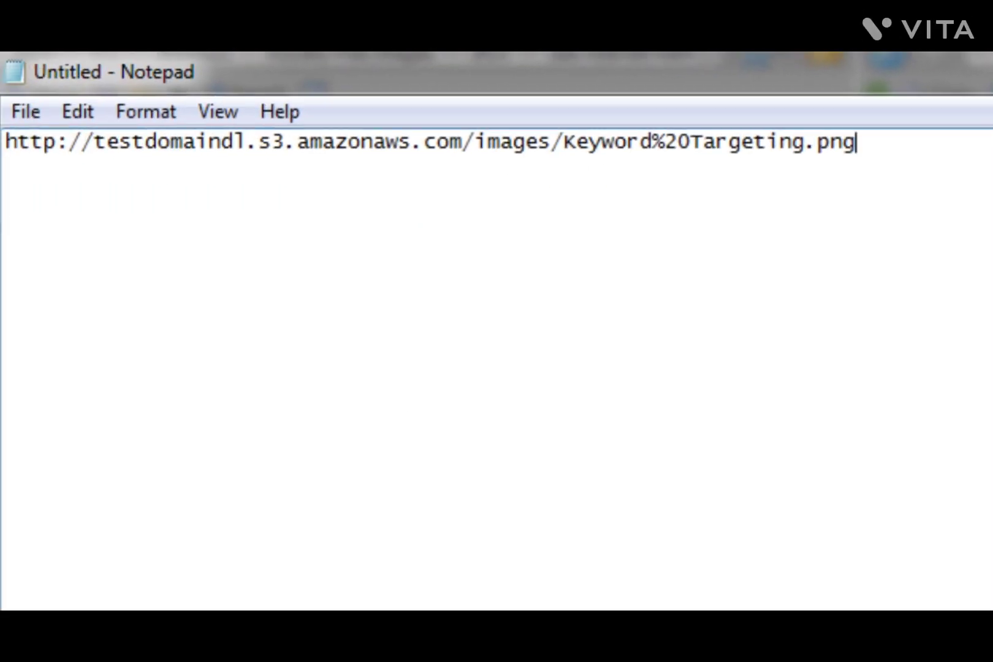